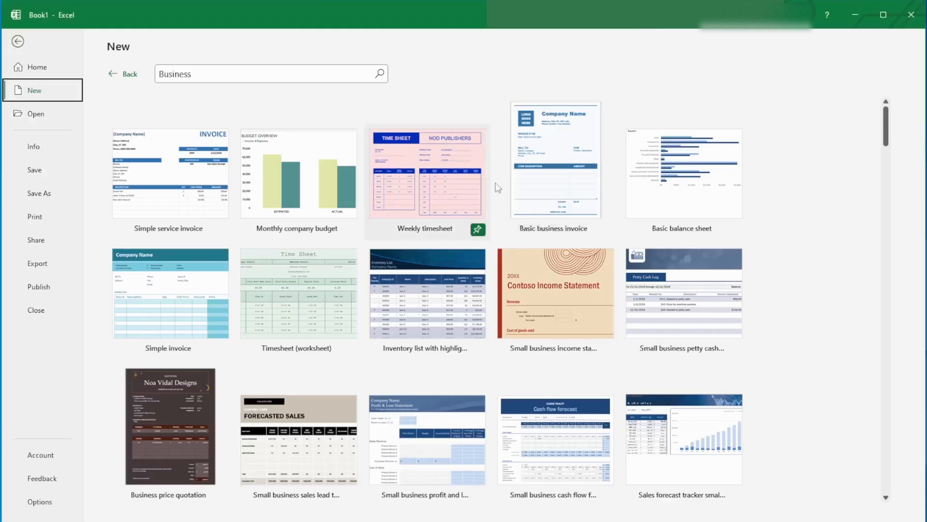
# Browse the available Office workbook templates on the new-workbook page
pyautogui.press('Escape')
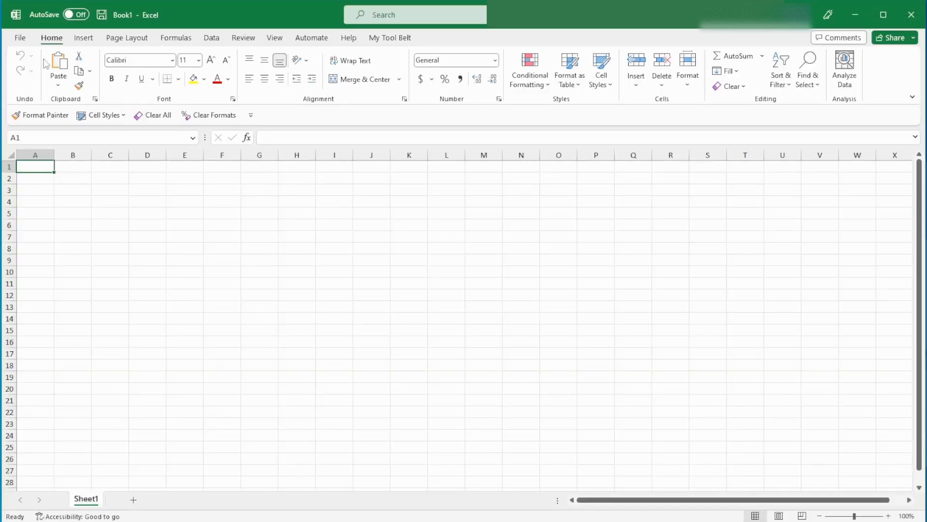
pyautogui.click(20, 38)
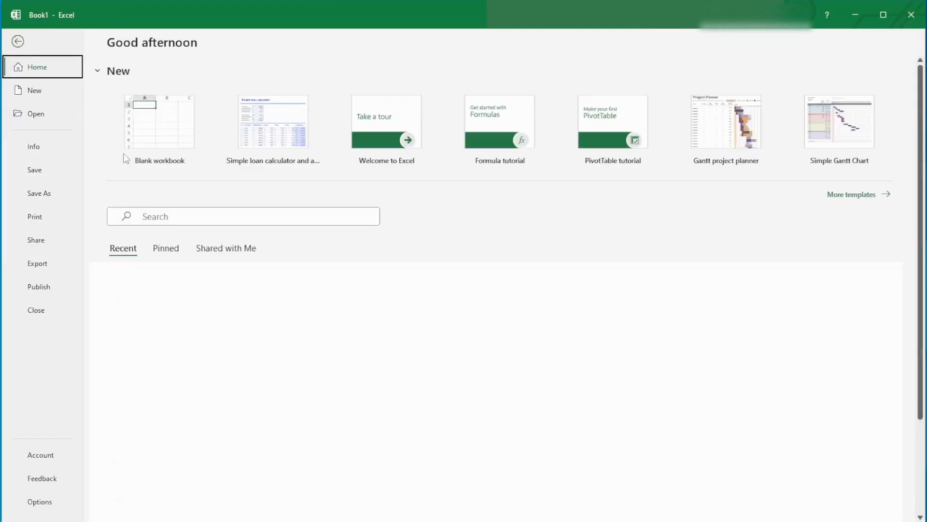
pyautogui.click(868, 196)
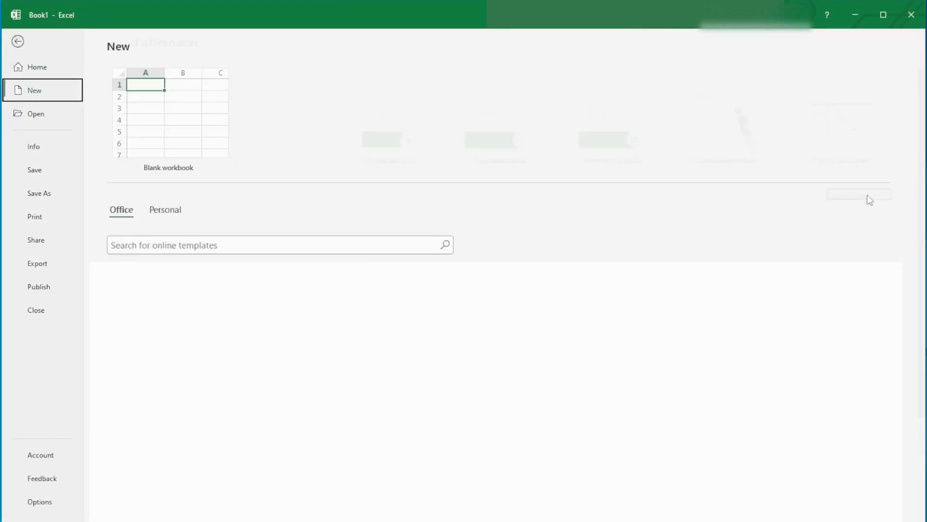
pyautogui.scroll(-2, 863, 223)
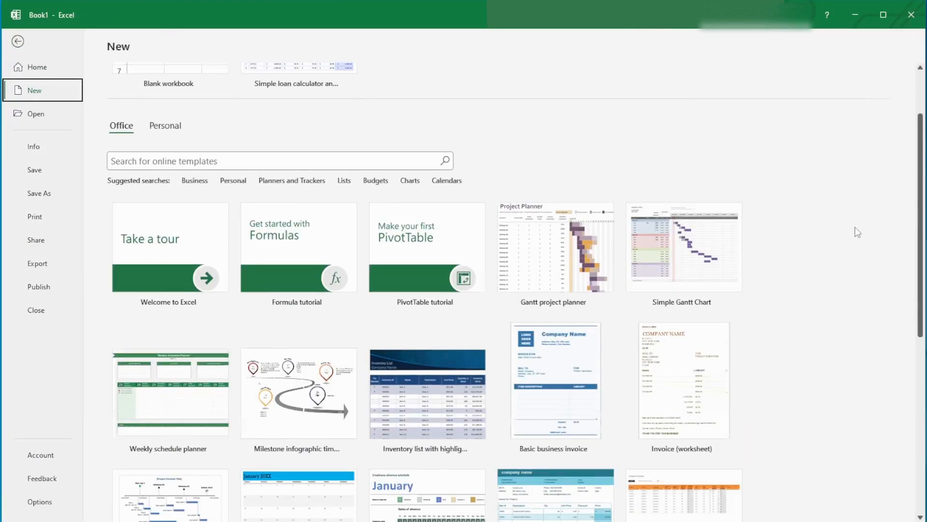
pyautogui.scroll(-2, 857, 227)
pyautogui.scroll(-3, 858, 232)
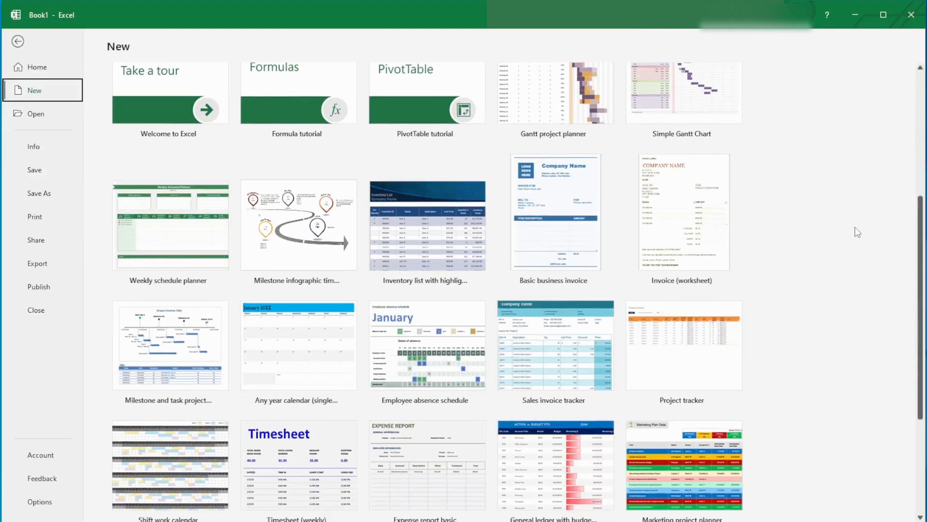
pyautogui.scroll(4, 854, 228)
pyautogui.scroll(3, 853, 228)
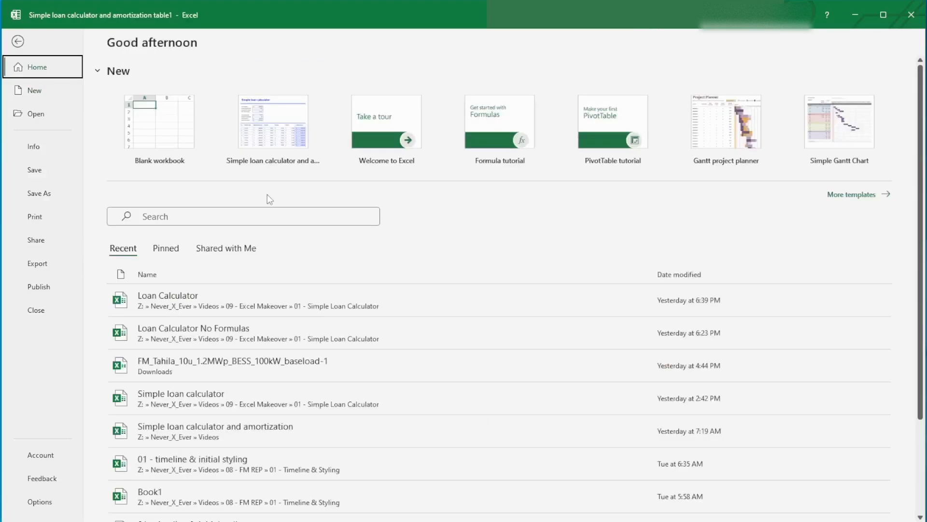
# Create a Gantt project planner workbook and name its first three activities "Start Project", "Buy Product A" and "Produce an Excel file that work"
pyautogui.click(723, 120)
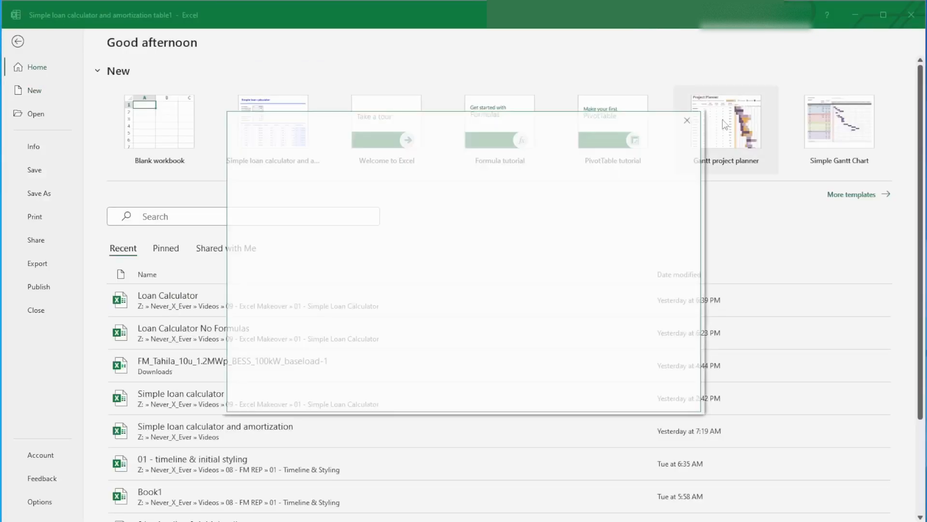
pyautogui.click(536, 382)
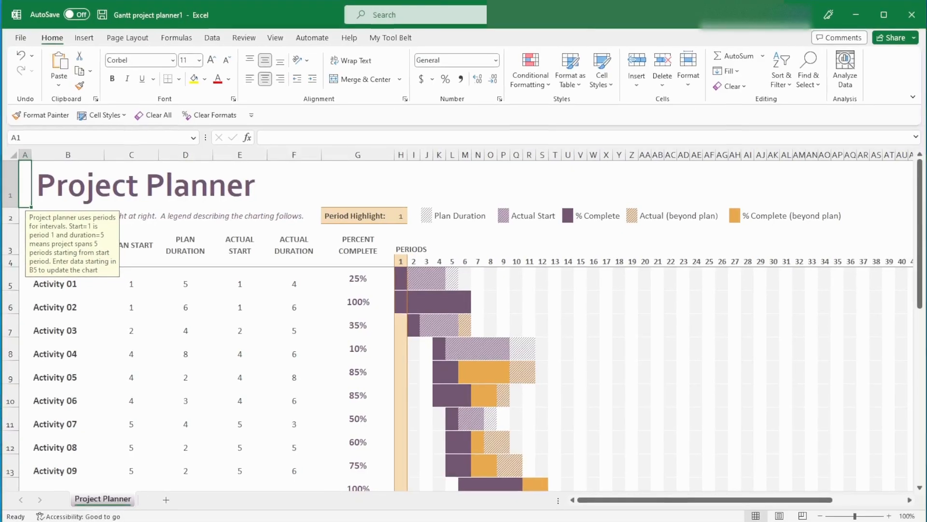
pyautogui.click(69, 285)
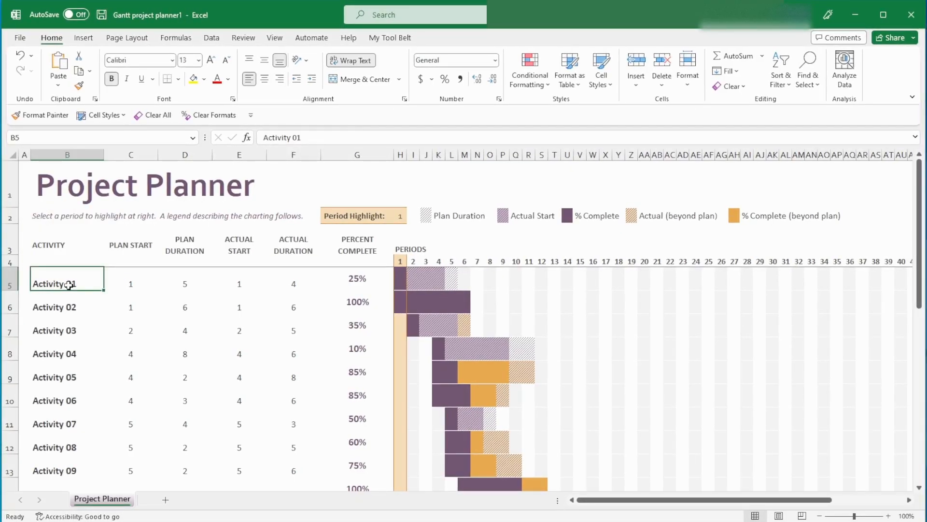
pyautogui.write('Start Project')
pyautogui.press('Return')
pyautogui.write('Buy')
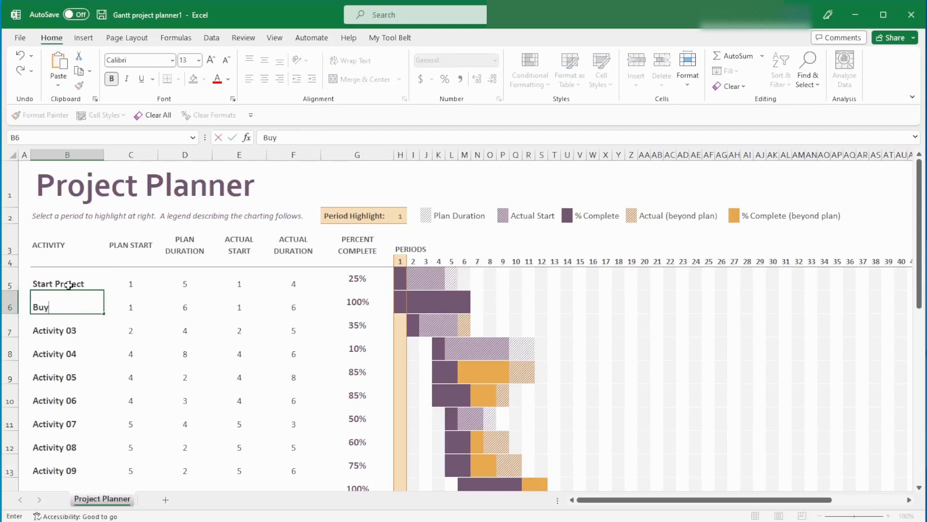
pyautogui.write(' Product A')
pyautogui.press('Return')
pyautogui.write('Produce an Exc')
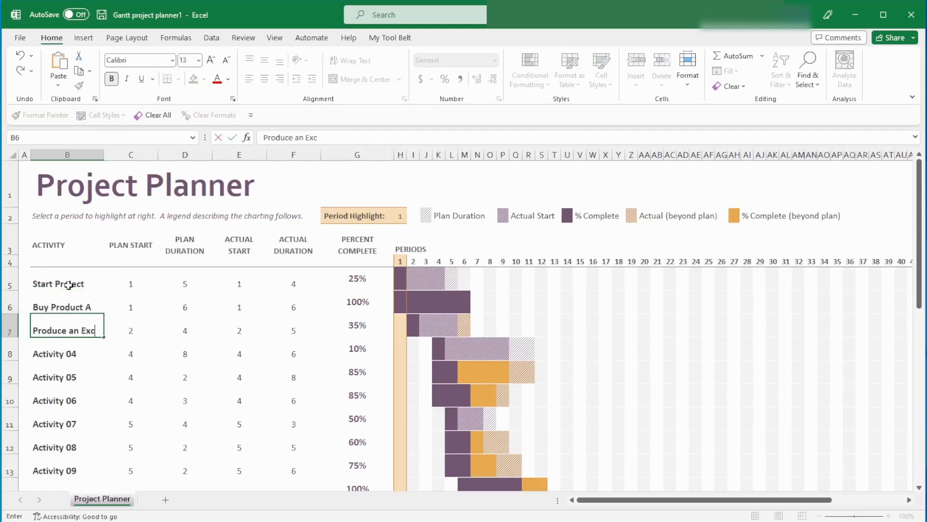
pyautogui.write('el file that work')
pyautogui.press('Tab')
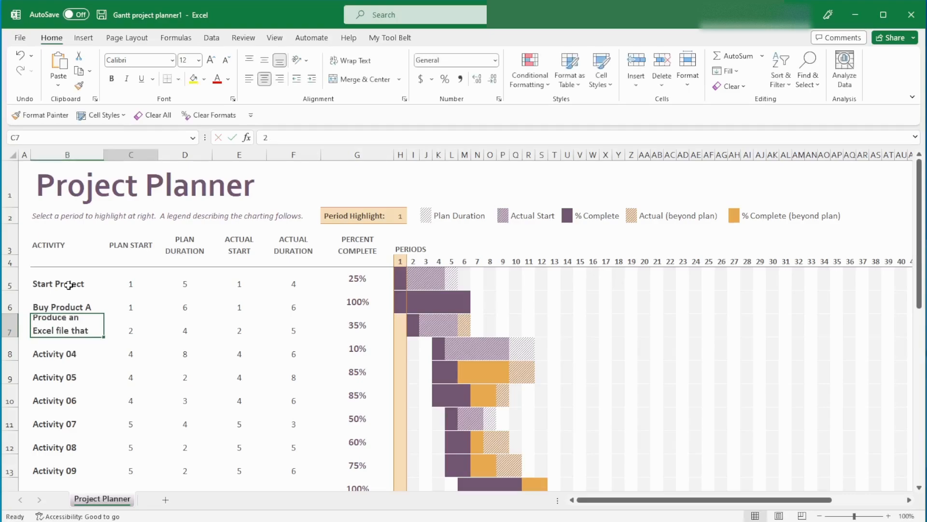
pyautogui.press('Right')
pyautogui.press('Right')
pyautogui.press('Right')
pyautogui.press('Right')
pyautogui.press('Right')
pyautogui.press('Right')
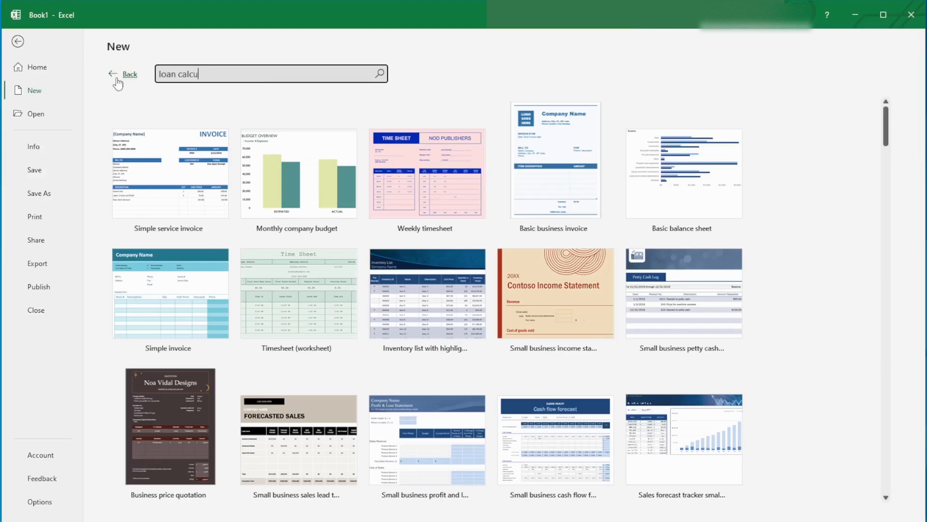
# Search the online templates for "loan calculator" and create a workbook from Simple loan calculator and amortization table
pyautogui.press('Return')
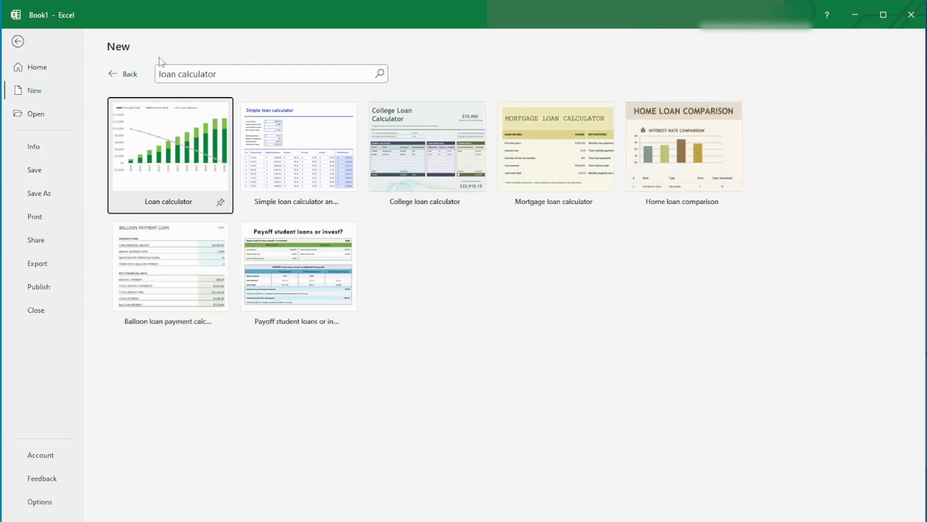
pyautogui.click(305, 127)
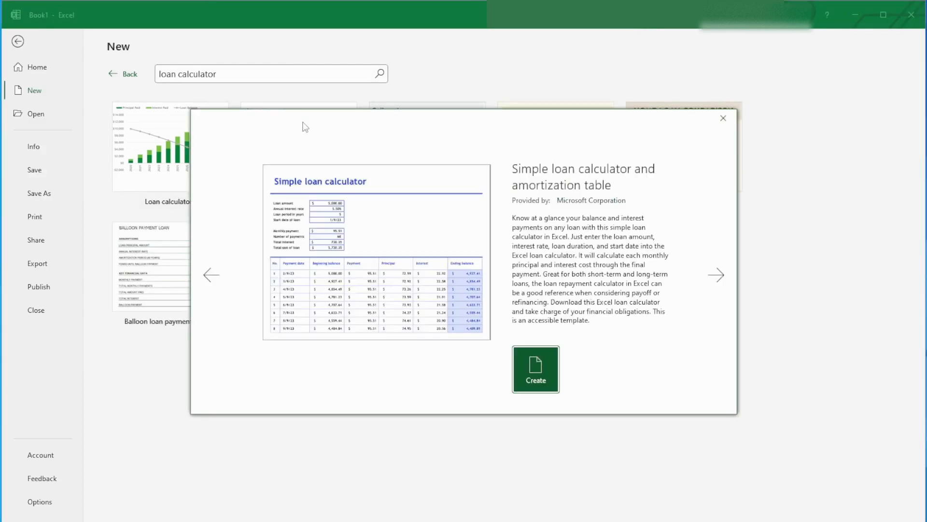
pyautogui.click(544, 376)
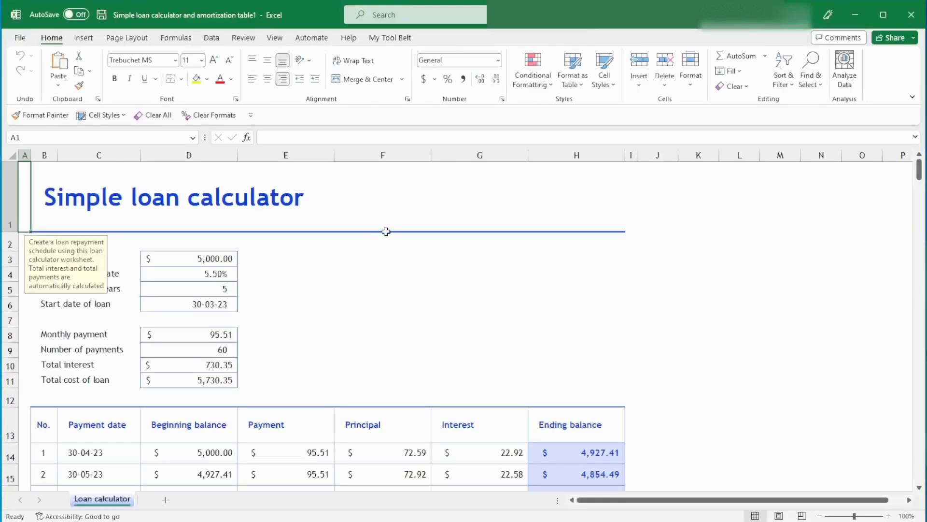
# Examine the contents and formulas of the loan input cells and the payment summary cells above the table
pyautogui.keyDown('ctrl'); pyautogui.scroll(-2, 417, 312); pyautogui.keyUp('ctrl')
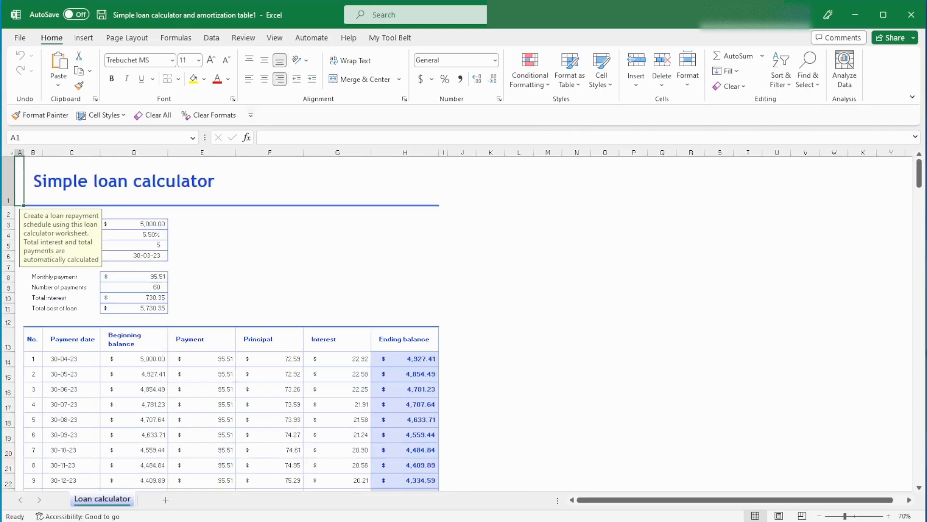
pyautogui.click(127, 224)
pyautogui.click(124, 235)
pyautogui.click(131, 277)
pyautogui.click(132, 298)
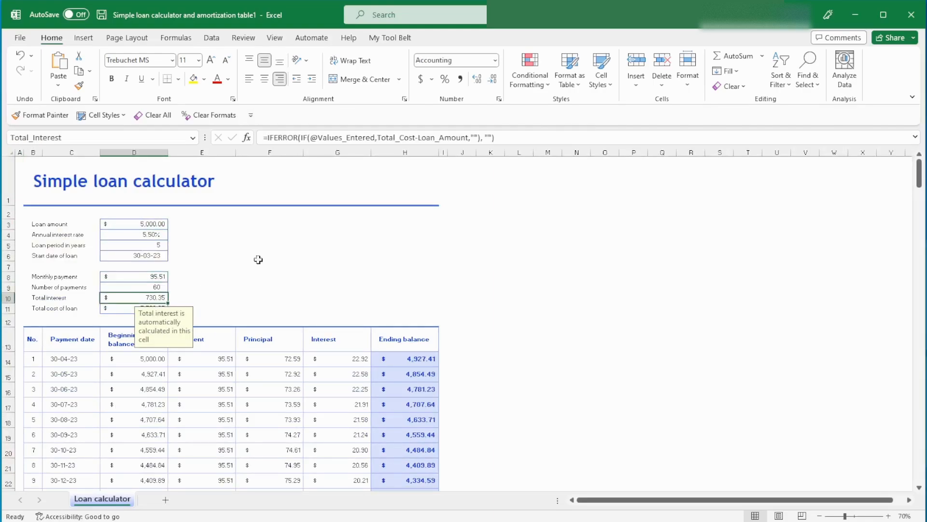
pyautogui.moveTo(141, 224); pyautogui.dragTo(142, 311)
pyautogui.press('Down')
pyautogui.press('Down')
pyautogui.press('Down')
pyautogui.press('Down')
pyautogui.press('Down')
pyautogui.press('Down')
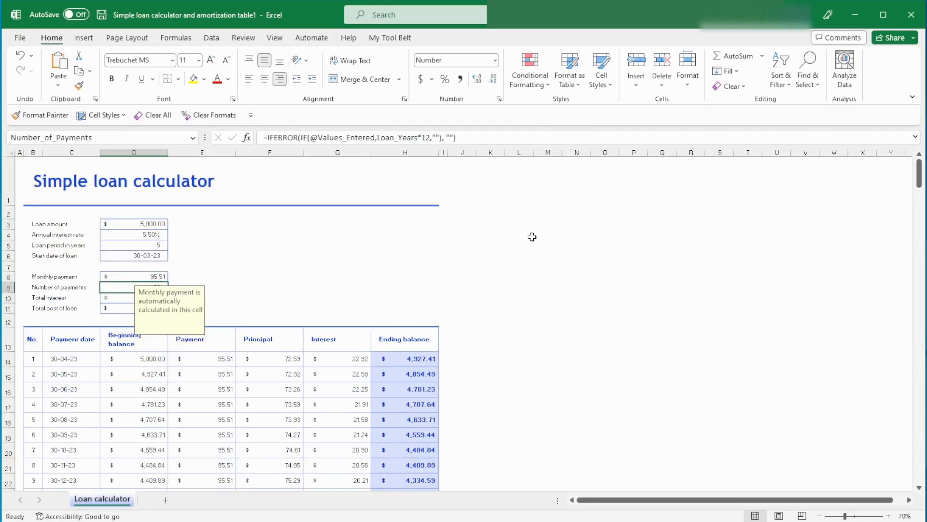
pyautogui.press('Up')
pyautogui.press('Up')
pyautogui.press('Up')
pyautogui.press('Up')
pyautogui.press('Up')
pyautogui.press('Up')
pyautogui.press('Down')
pyautogui.press('Down')
pyautogui.press('Down')
pyautogui.press('Down')
pyautogui.press('Down')
pyautogui.press('Down')
pyautogui.press('Down')
pyautogui.press('Down')
pyautogui.click(491, 256)
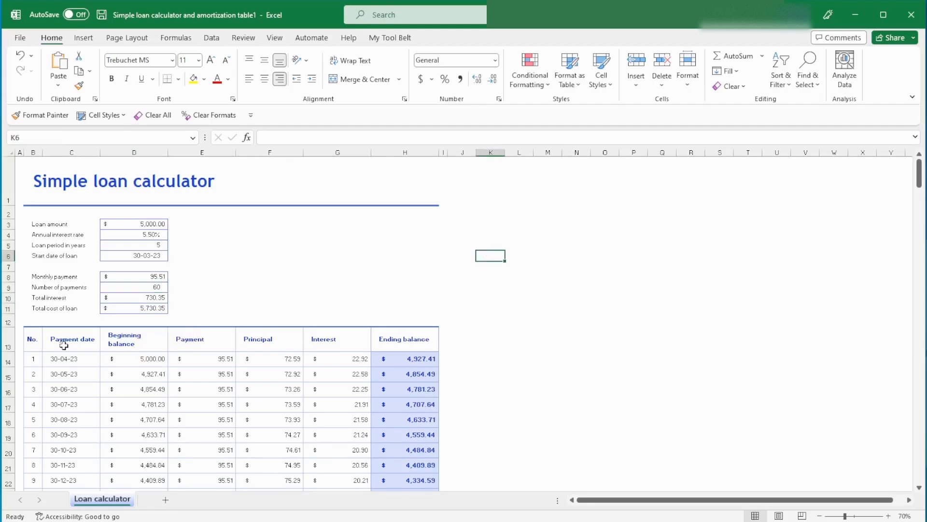
# Examine the column headings of the amortization table from Payment date onward and their notes
pyautogui.moveTo(64, 345); pyautogui.dragTo(86, 425)
pyautogui.press('Down')
pyautogui.press('Up')
pyautogui.press('Up')
pyautogui.press('Up')
pyautogui.press('Down')
pyautogui.press('Down')
pyautogui.press('Right')
pyautogui.press('Right')
pyautogui.press('Right')
pyautogui.press('Right')
pyautogui.press('Right')
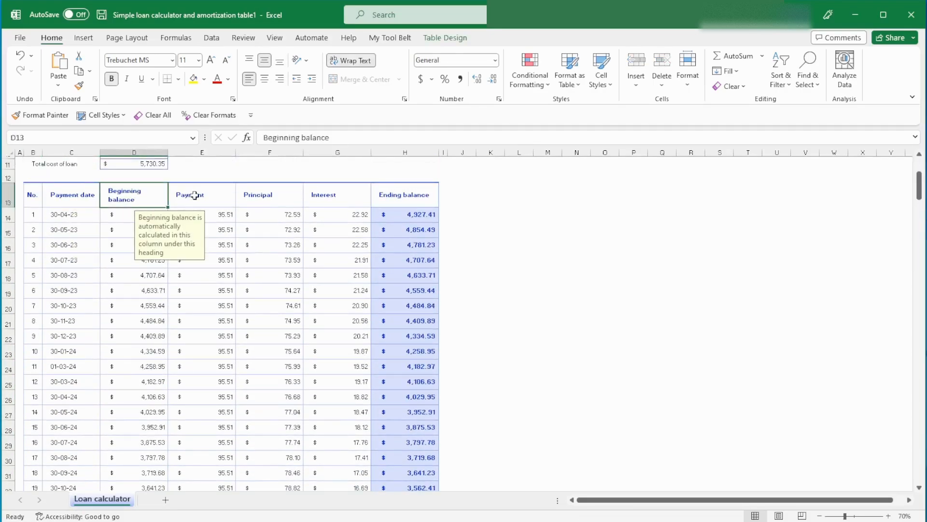
# Inspect the Beginning balance and Payment formulas in the first row of the amortization table
pyautogui.click(120, 219)
pyautogui.press('Right')
pyautogui.press('Left')
pyautogui.moveTo(549, 138); pyautogui.dragTo(262, 138)
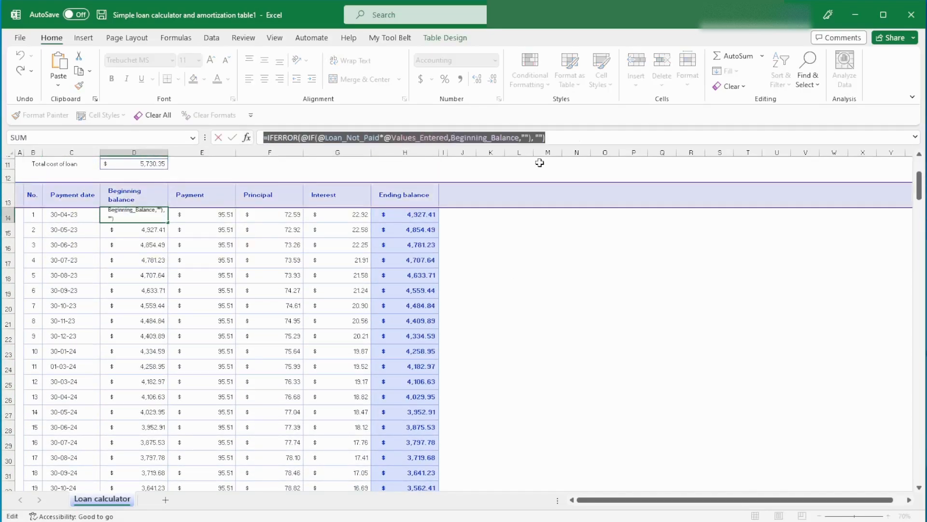
pyautogui.press('Escape')
pyautogui.click(556, 138)
pyautogui.scroll(4, 256, 195)
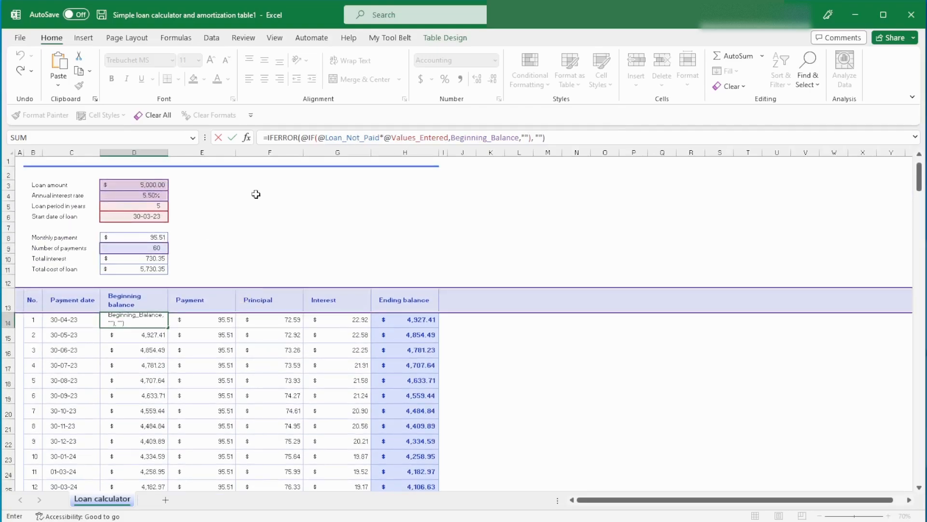
pyautogui.doubleClick(480, 138)
pyautogui.press('Escape')
pyautogui.press('Right')
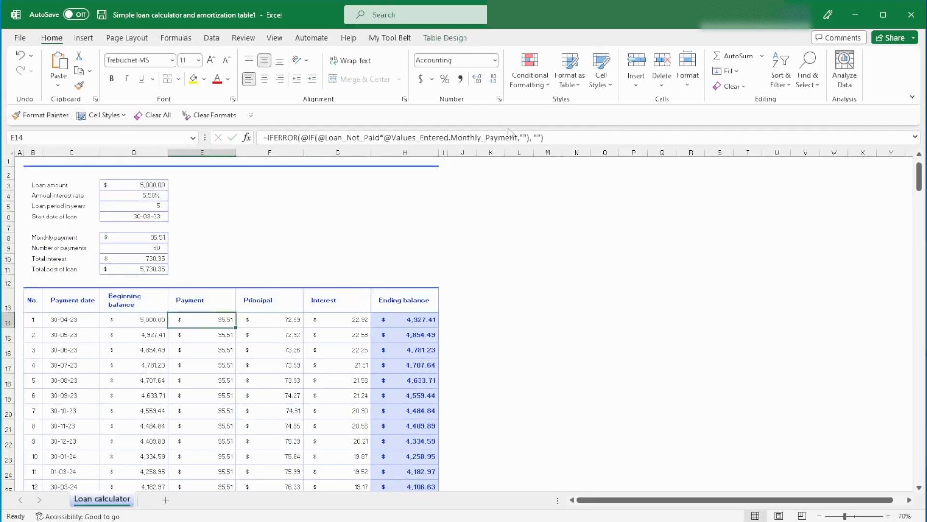
# Review the definitions of the workbook's named ranges in the Name Manager, widening the name column to read them
pyautogui.click(389, 229)
pyautogui.click(176, 37)
pyautogui.click(357, 70)
pyautogui.moveTo(346, 208); pyautogui.dragTo(416, 209)
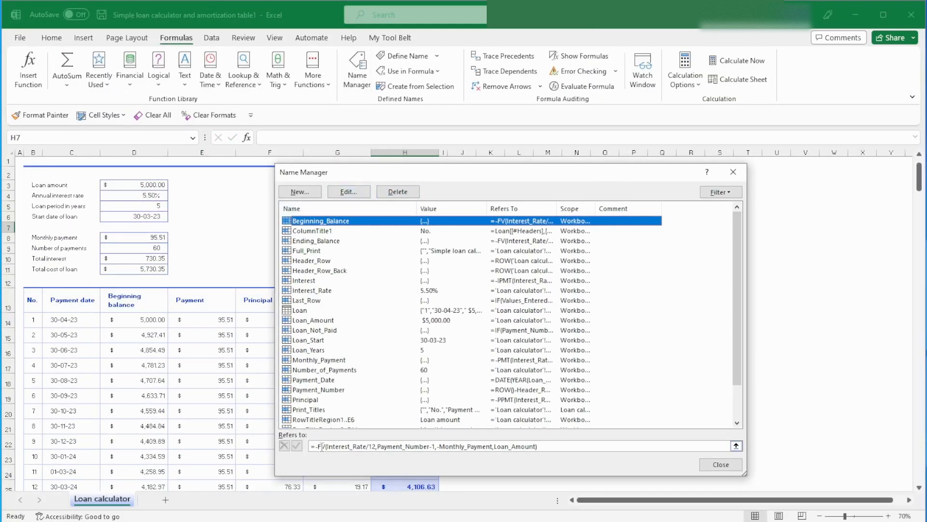
pyautogui.click(315, 240)
pyautogui.click(345, 272)
pyautogui.scroll(-1, 342, 334)
pyautogui.click(330, 360)
pyautogui.click(317, 350)
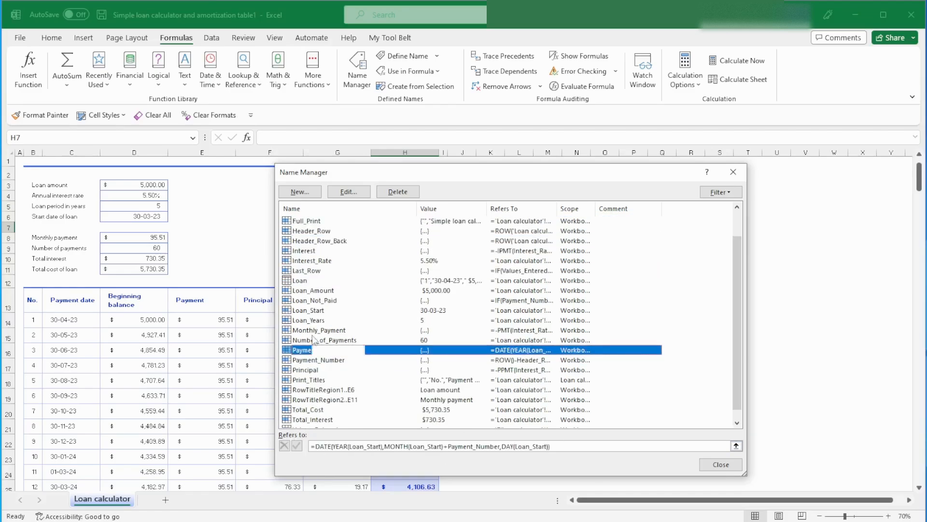
pyautogui.click(316, 331)
pyautogui.click(315, 320)
pyautogui.click(317, 301)
pyautogui.press('Escape')
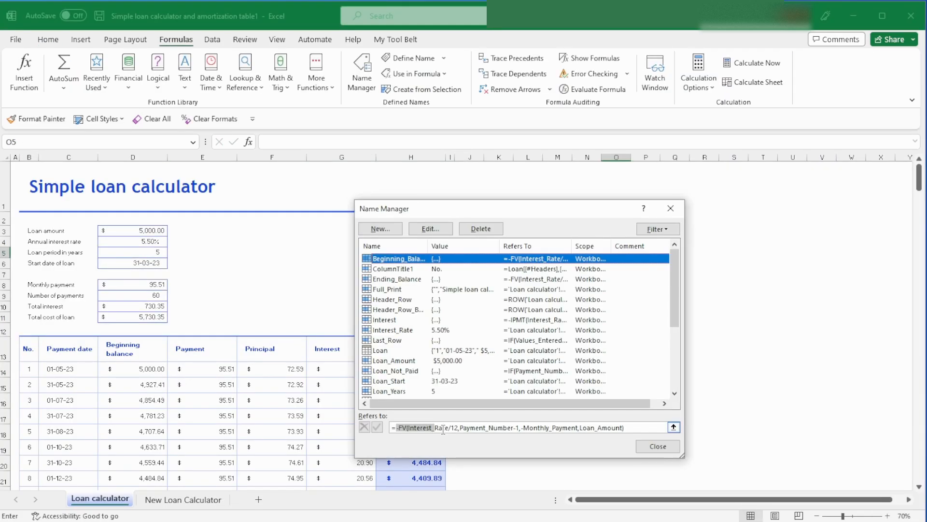
pyautogui.click(358, 367)
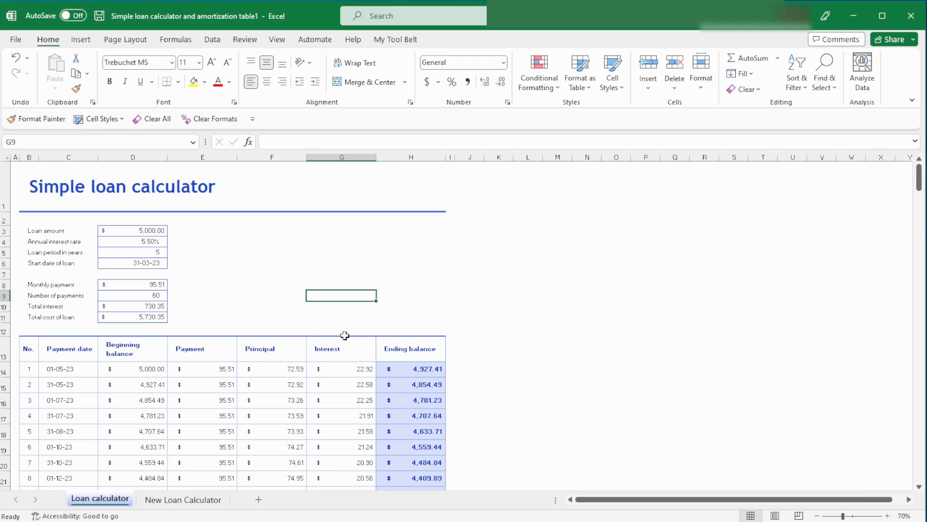
# Find the Simple loan calculator and amortization table template by searching for "loan calculator" and create another workbook from it
pyautogui.click(13, 38)
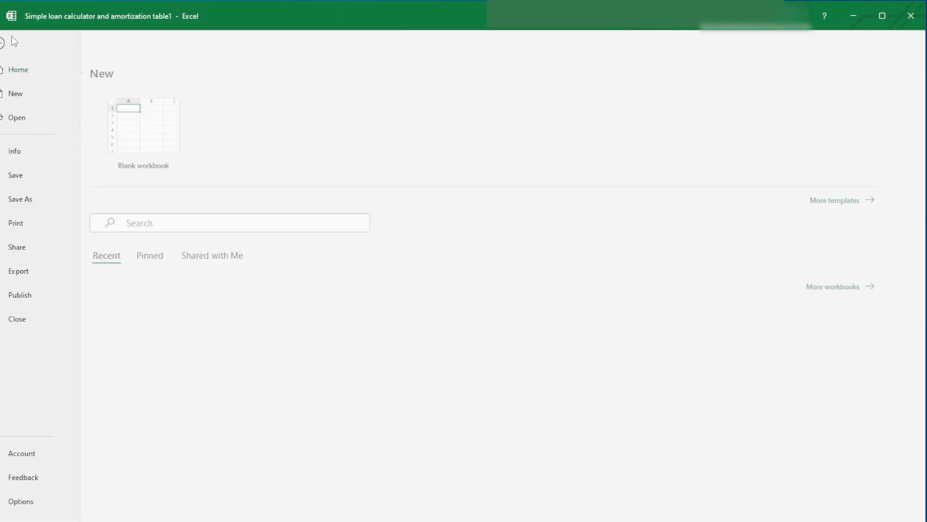
pyautogui.click(844, 204)
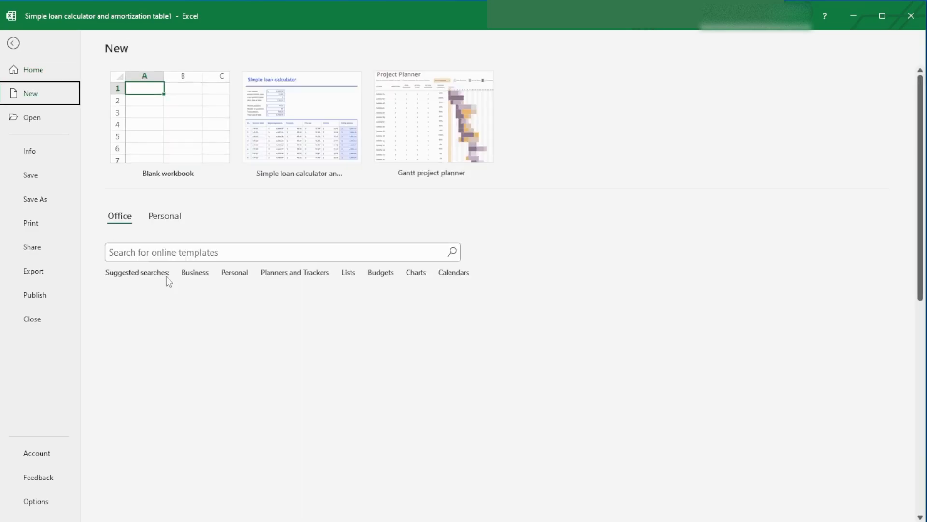
pyautogui.click(180, 251)
pyautogui.write('loan')
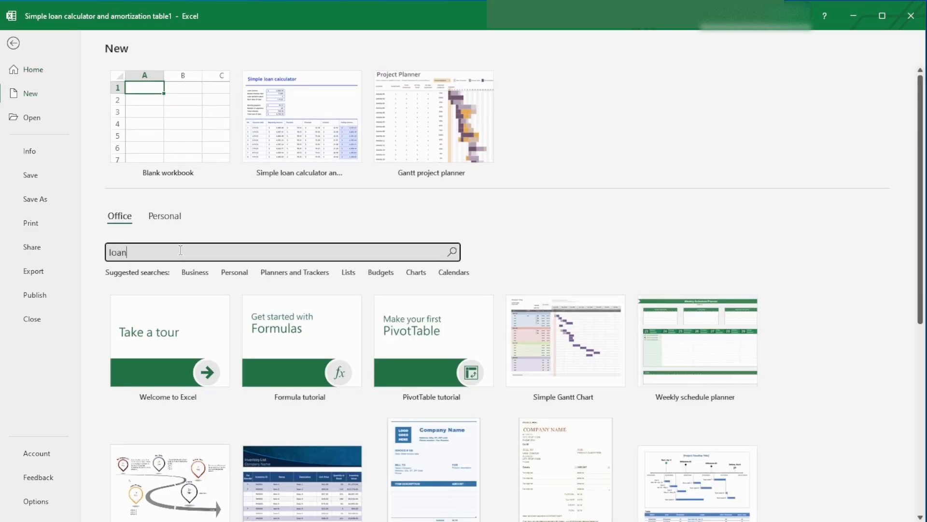
pyautogui.write(' calculator')
pyautogui.press('Return')
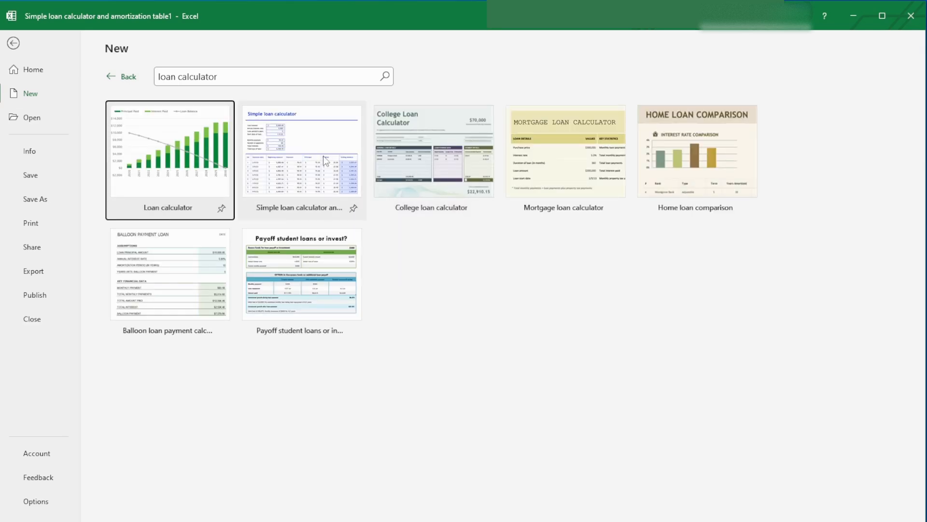
pyautogui.click(323, 156)
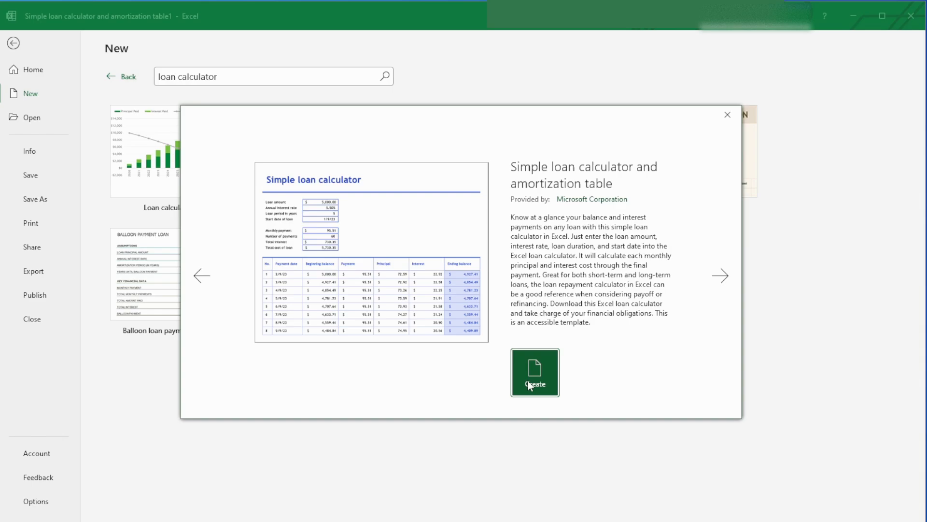
pyautogui.click(528, 380)
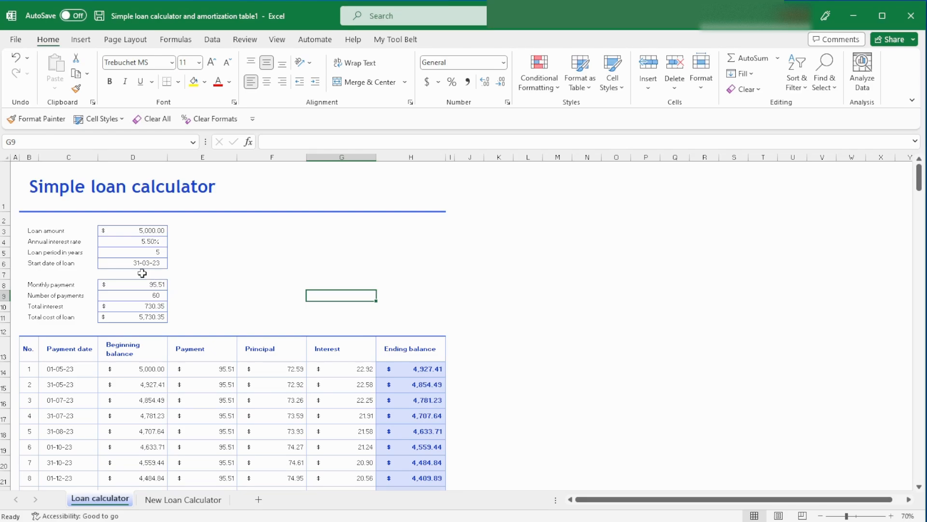
# Review the template's input cells for loan amount, annual interest rate, loan period in years and start date of loan
pyautogui.click(151, 232)
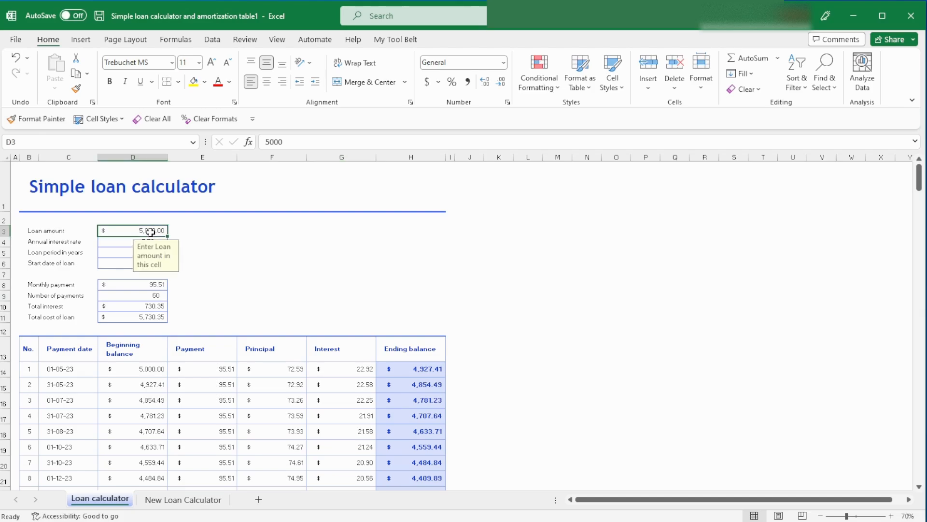
pyautogui.click(43, 223)
pyautogui.moveTo(61, 230); pyautogui.dragTo(141, 262)
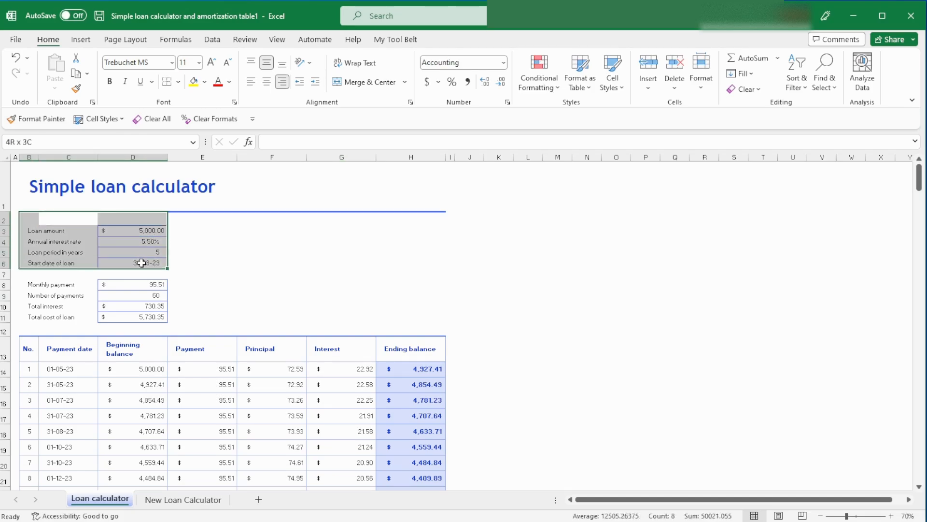
pyautogui.click(141, 231)
pyautogui.press('Down')
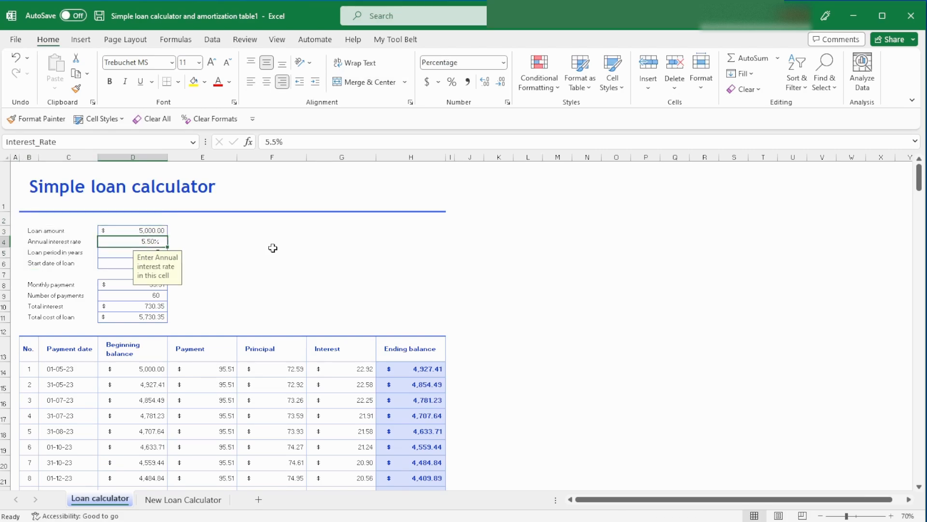
pyautogui.press('Down')
pyautogui.press('Down')
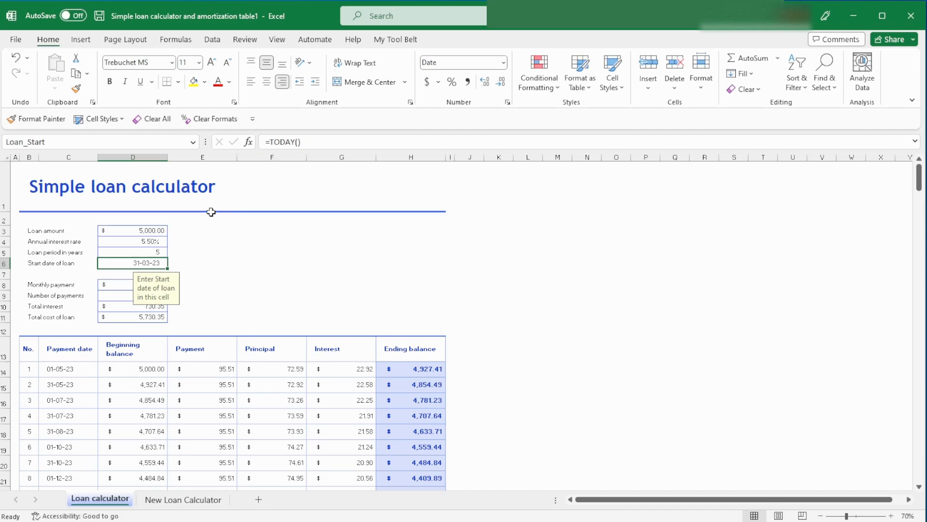
pyautogui.click(343, 230)
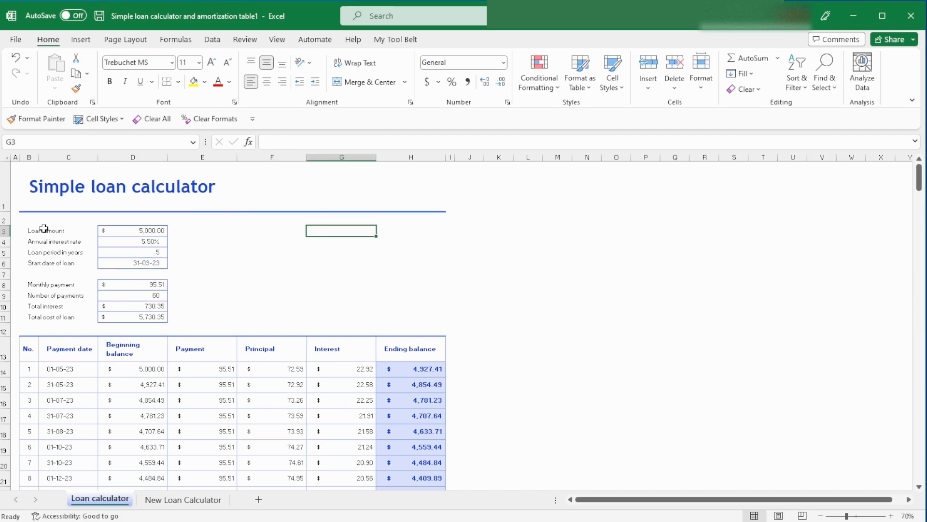
# Inspect the calculated results block and the formulas behind Monthly payment and Number of payments
pyautogui.moveTo(109, 285); pyautogui.dragTo(127, 320)
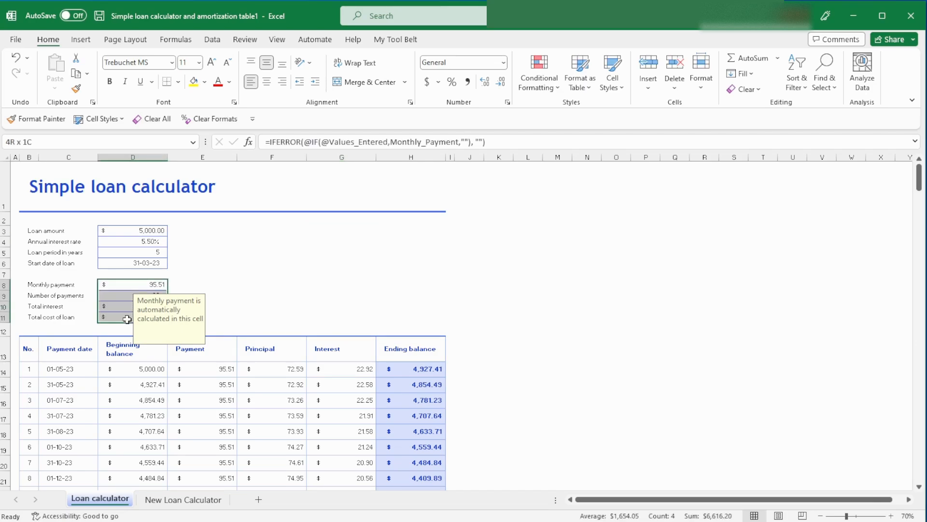
pyautogui.click(117, 284)
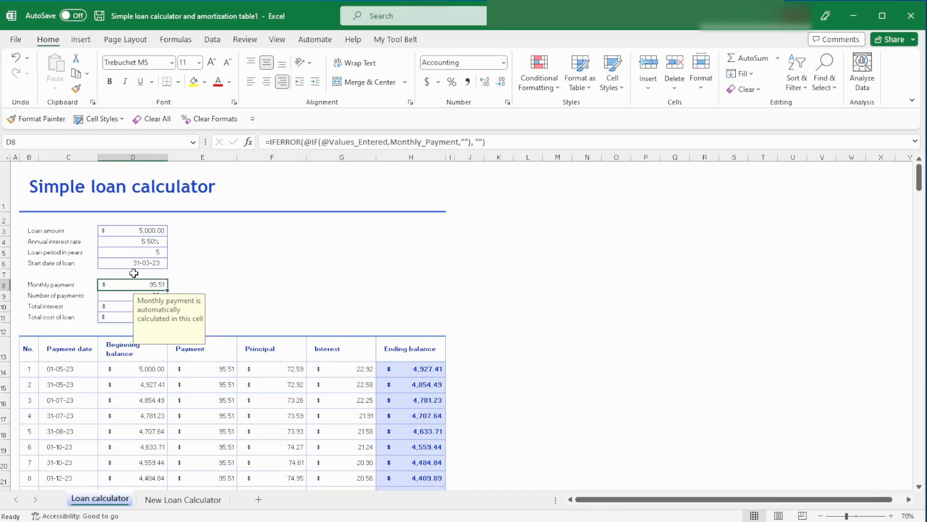
pyautogui.press('Down')
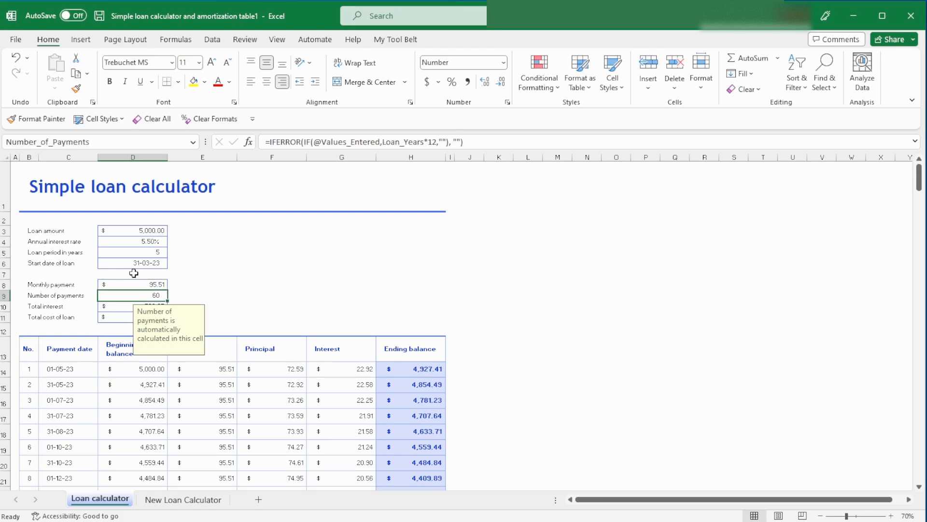
# Examine the amortization table's columns from No. to Ending balance and its first payment rows
pyautogui.click(322, 355)
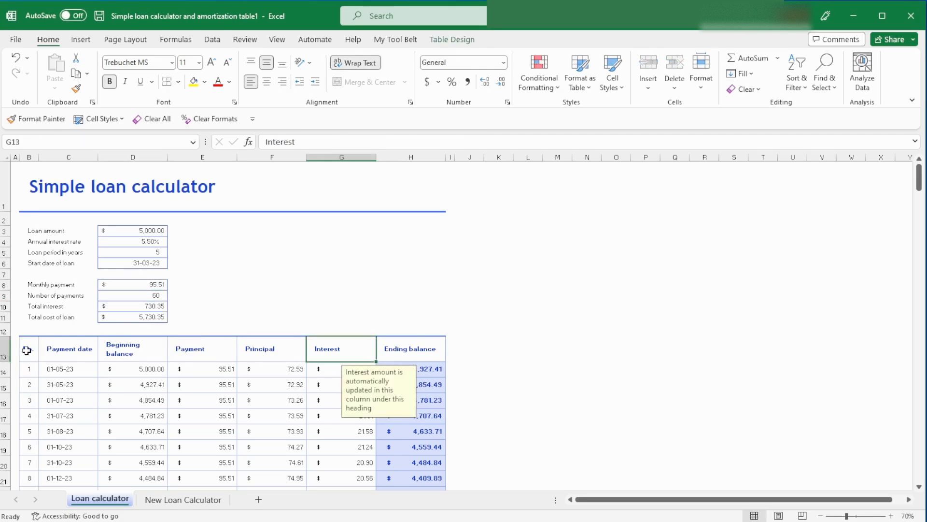
pyautogui.moveTo(27, 349); pyautogui.dragTo(68, 349)
pyautogui.moveTo(364, 390); pyautogui.dragTo(410, 425)
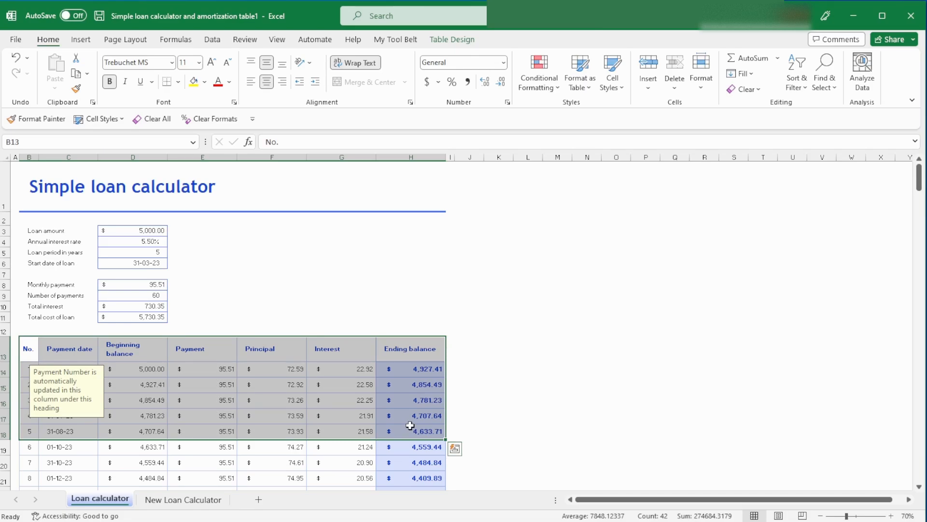
pyautogui.click(333, 296)
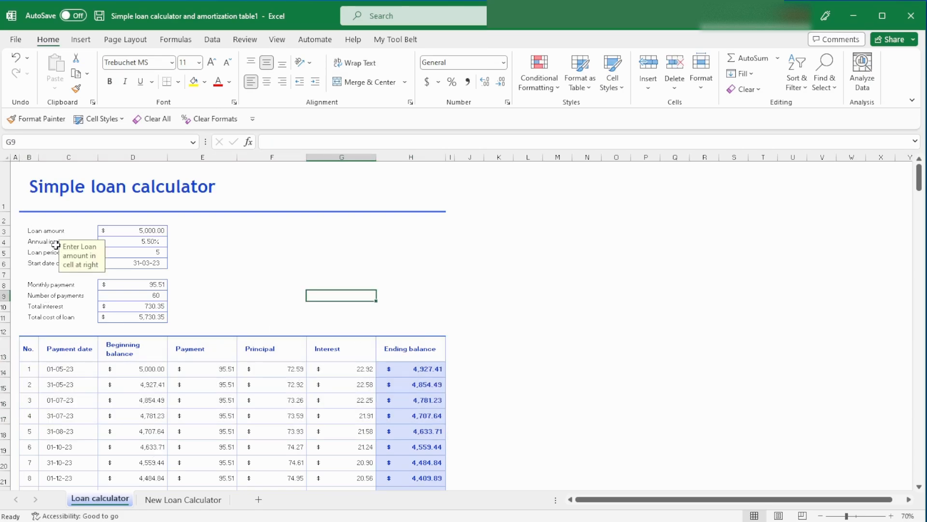
# Copy the loan inputs and results from Loan amount to Total cost of loan and paste them as values at D3 of New Loan Calculator
pyautogui.moveTo(28, 233); pyautogui.dragTo(140, 321)
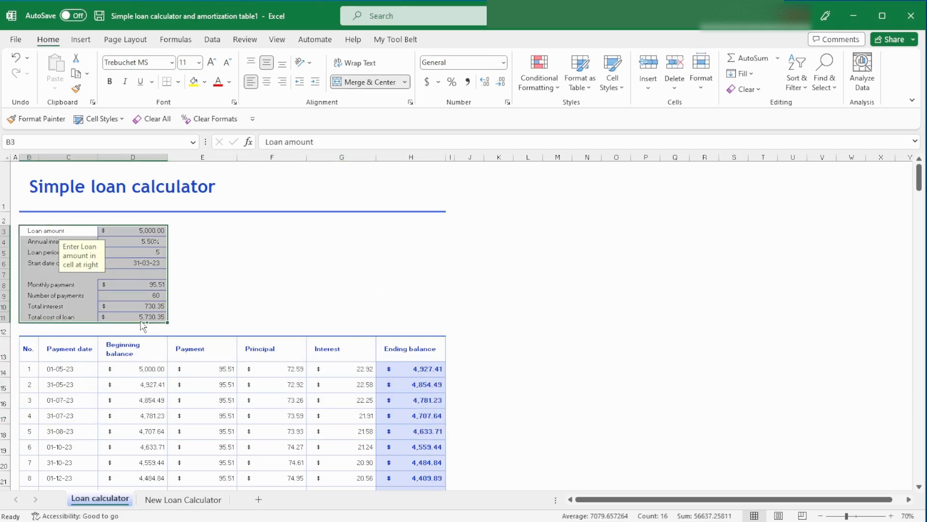
pyautogui.hotkey('ctrl', 'c')
pyautogui.click(173, 498)
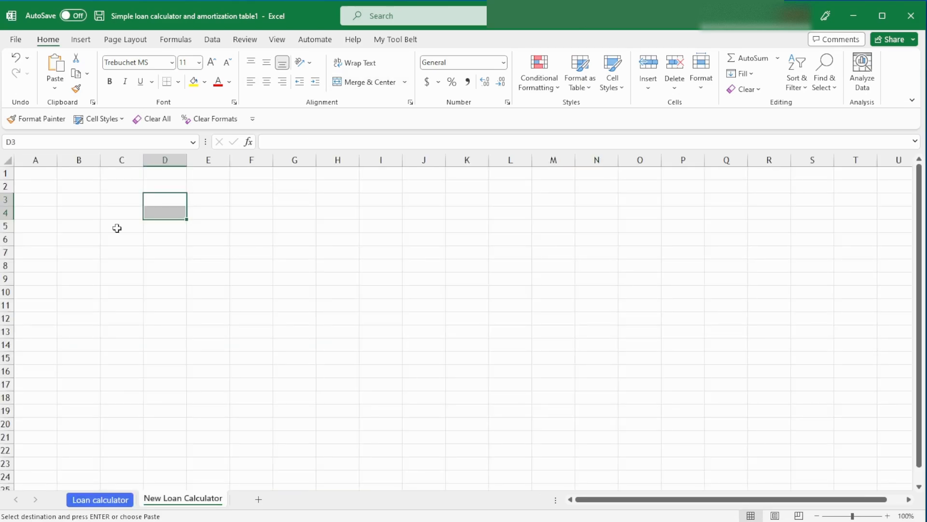
pyautogui.click(161, 199)
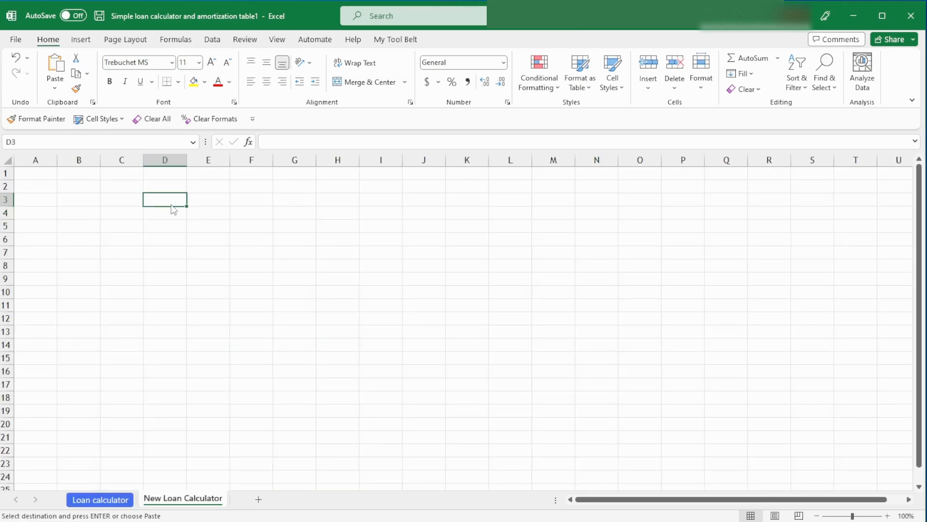
pyautogui.hotkey('alt', 'e')
pyautogui.press('s')
pyautogui.press('v')
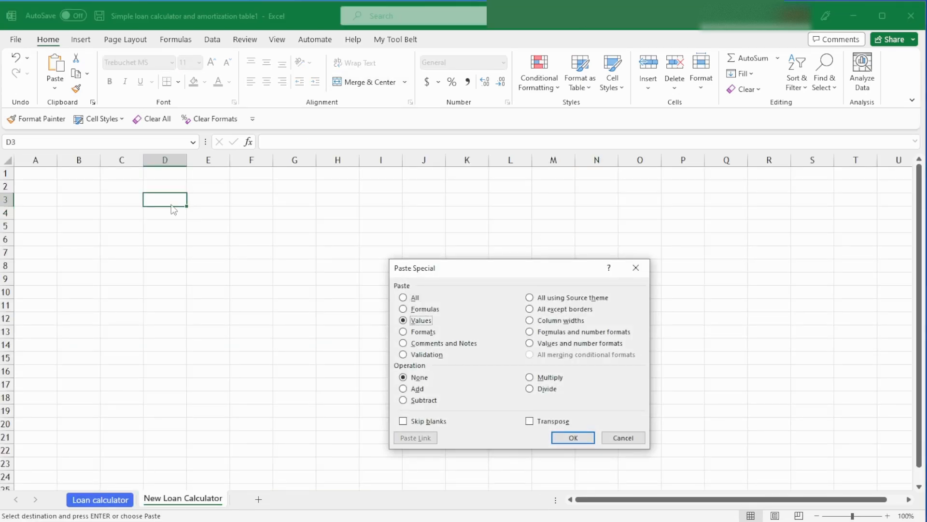
pyautogui.press('Return')
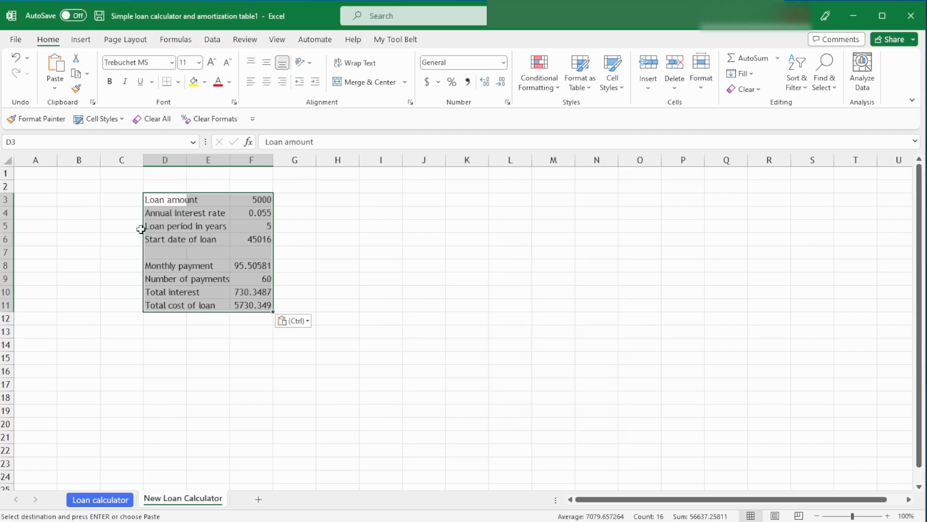
# Widen column D to fit the loan labels and narrow columns A to C
pyautogui.click(184, 160)
pyautogui.moveTo(187, 160); pyautogui.dragTo(314, 161)
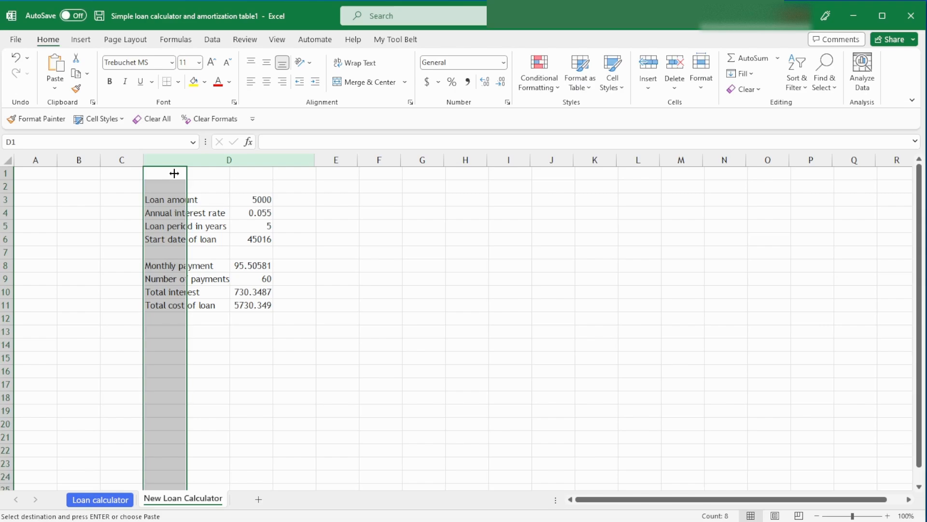
pyautogui.moveTo(121, 160); pyautogui.dragTo(36, 160)
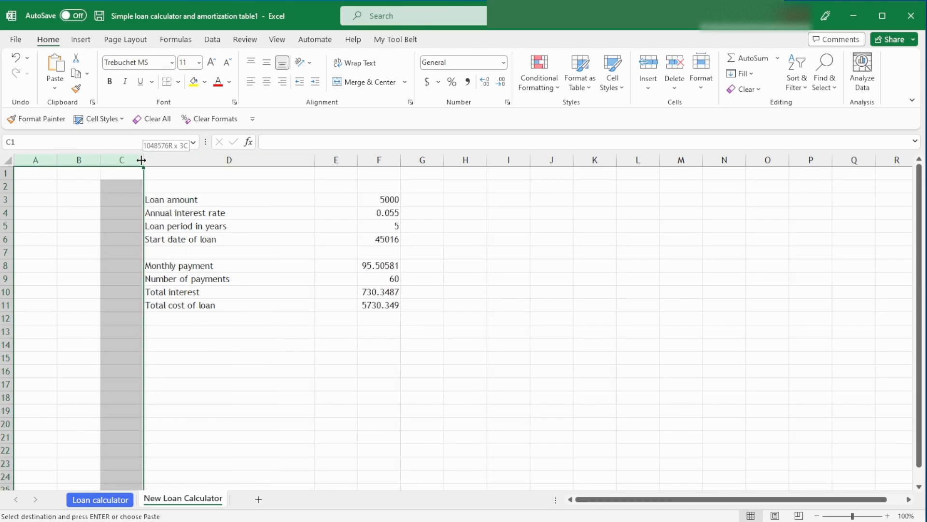
pyautogui.moveTo(141, 160); pyautogui.dragTo(113, 160)
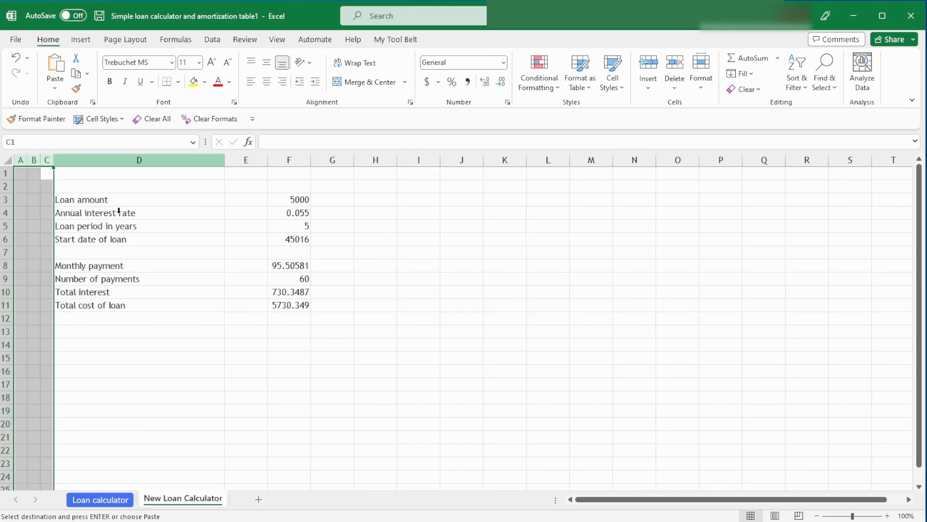
pyautogui.click(238, 239)
# Enter the heading Input in cell B2 above the loan input rows
pyautogui.click(290, 265)
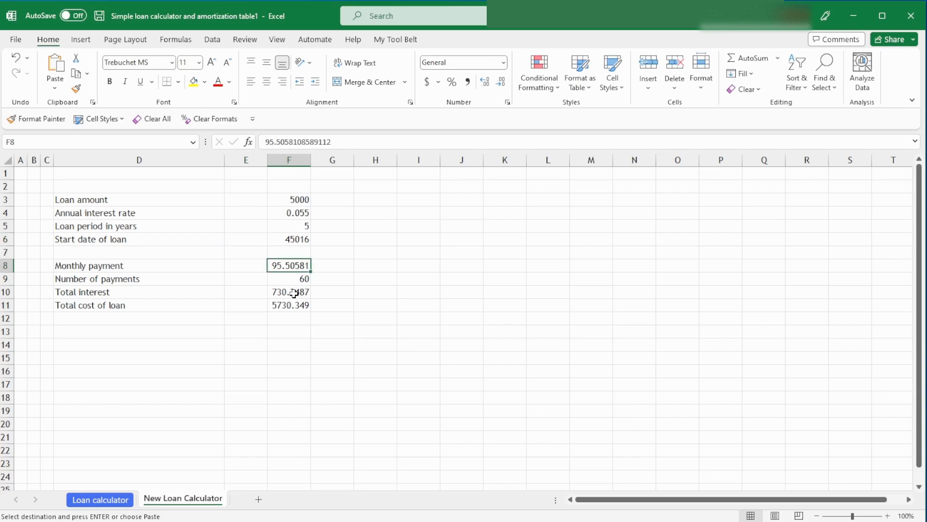
pyautogui.moveTo(294, 294); pyautogui.dragTo(295, 305)
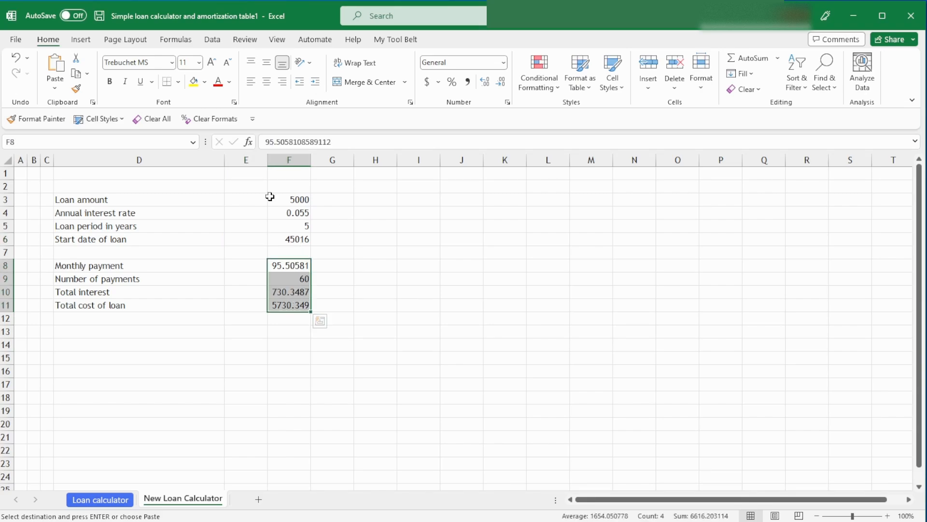
pyautogui.click(38, 186)
pyautogui.write('Input')
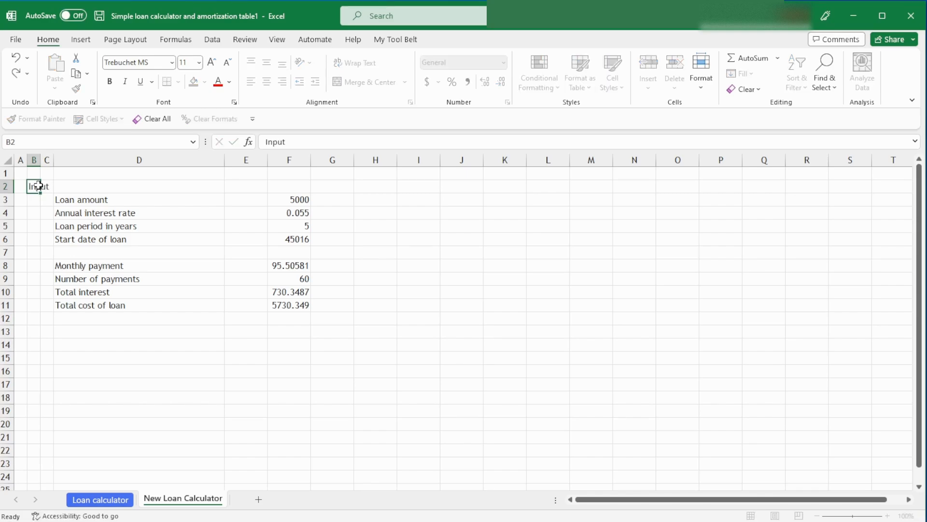
pyautogui.press('Return')
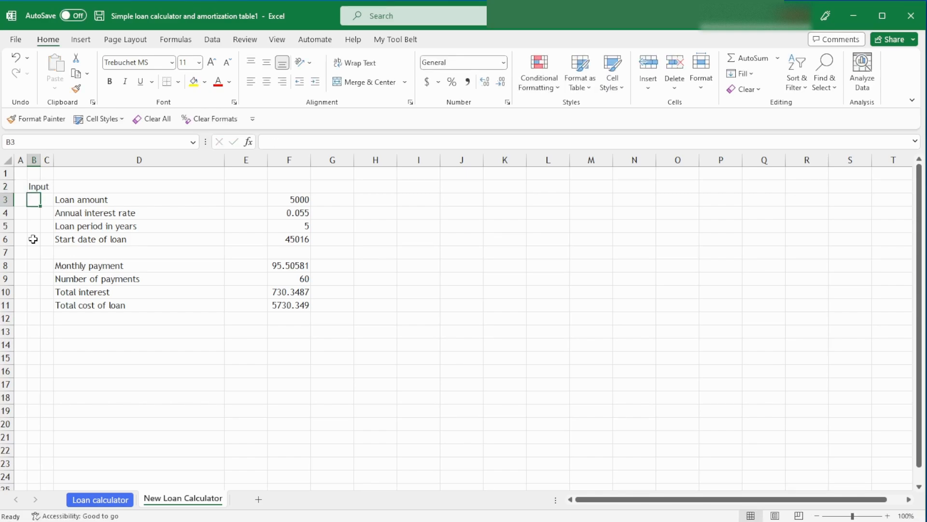
# Insert a row above Monthly payment and enter the heading Output in cell B8
pyautogui.click(39, 266)
pyautogui.hotkey('shift', 'space')
pyautogui.hotkey('ctrl', 'shift', '+')
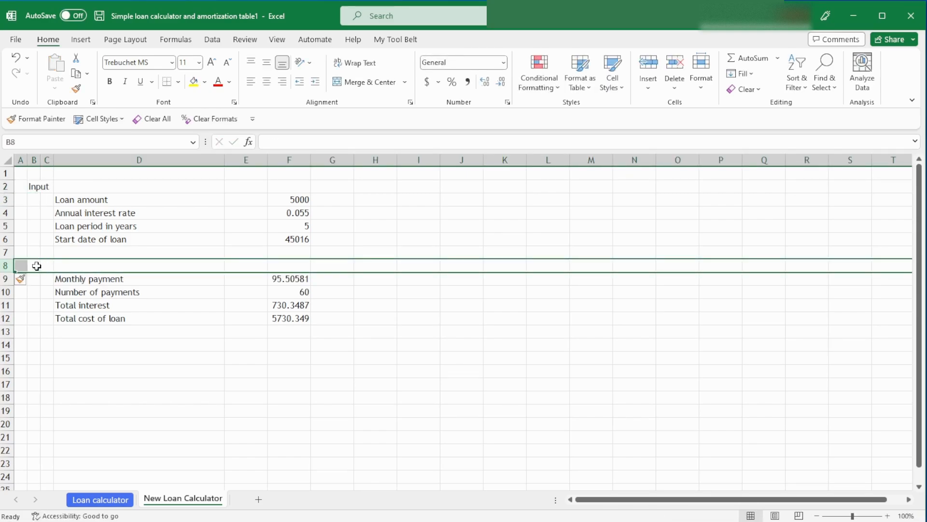
pyautogui.click(37, 266)
pyautogui.write('Outp')
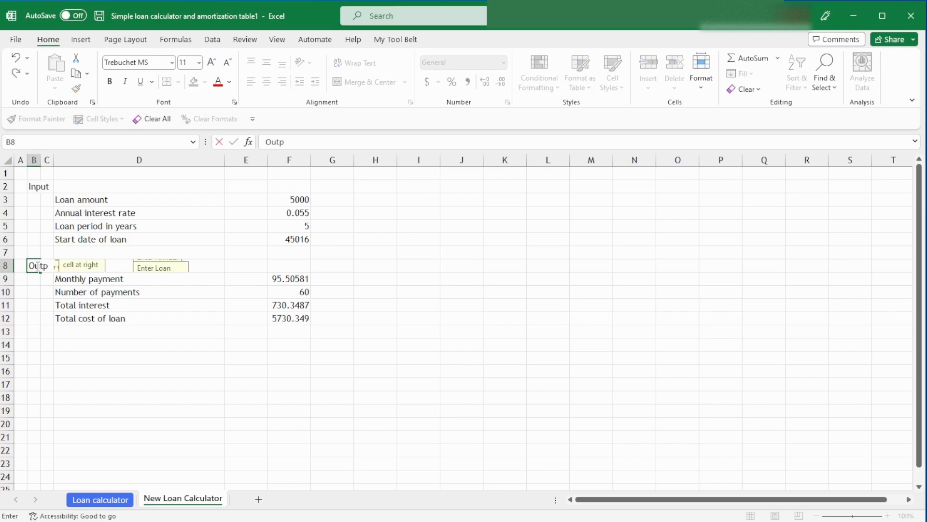
pyautogui.write('ut')
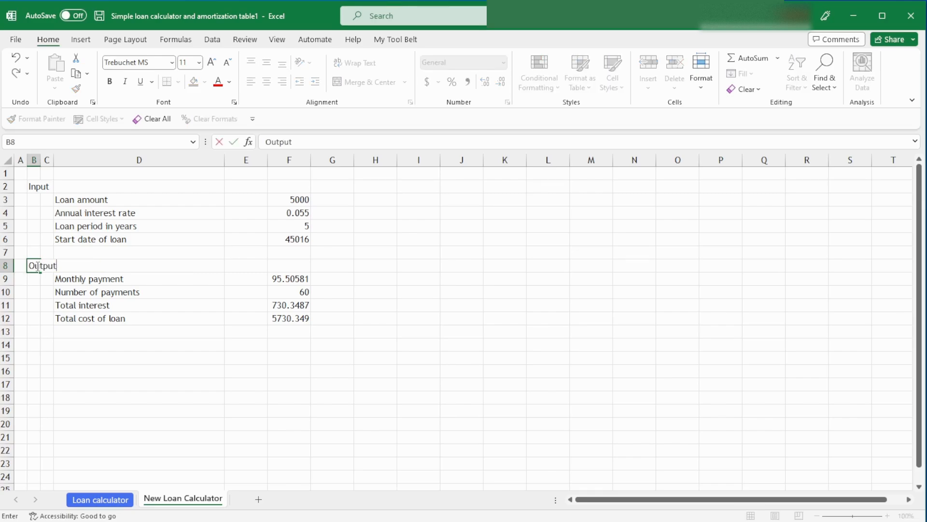
pyautogui.press('Return')
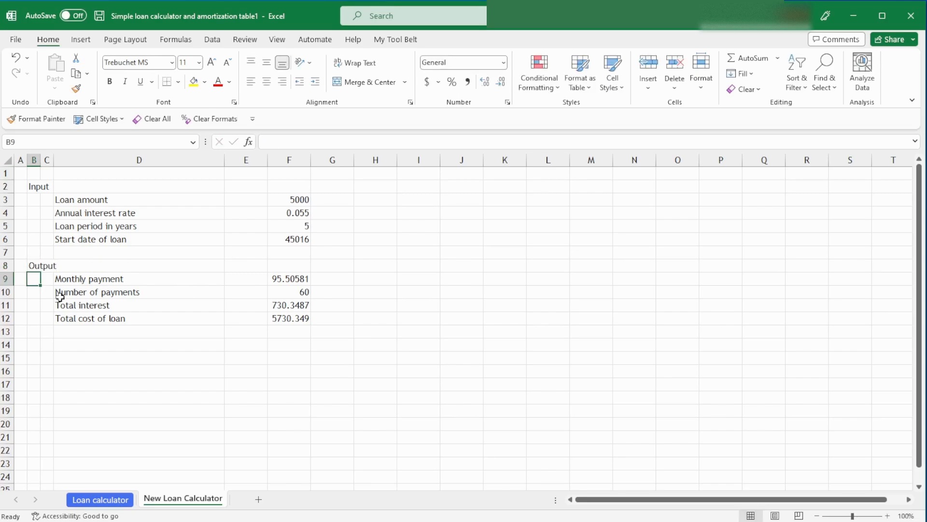
# After checking the original Loan calculator sheet, fill the input value cells F3:F6 on New Loan Calculator with light pink
pyautogui.click(99, 504)
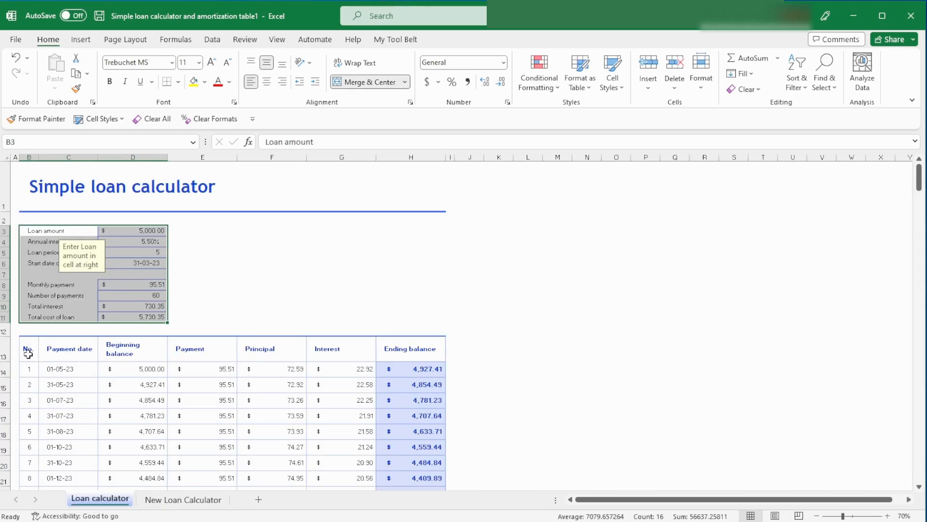
pyautogui.click(183, 500)
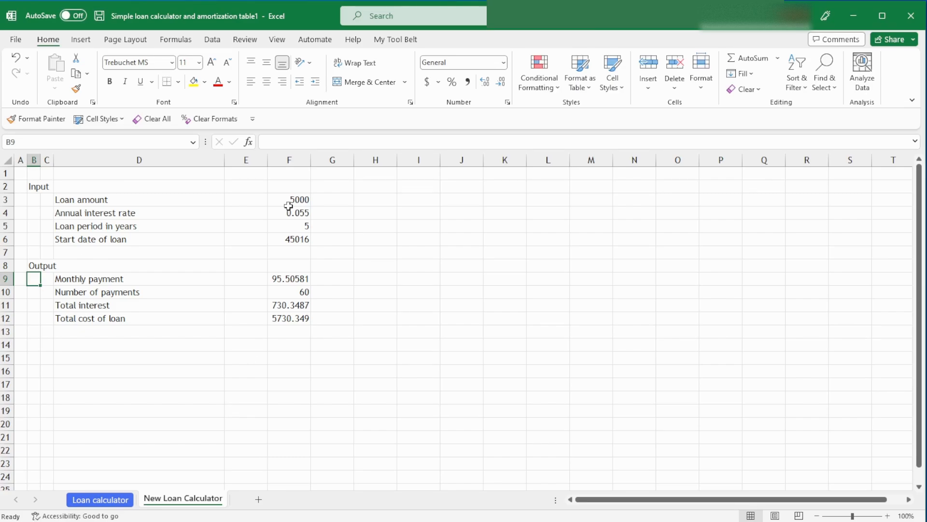
pyautogui.moveTo(292, 199); pyautogui.dragTo(297, 242)
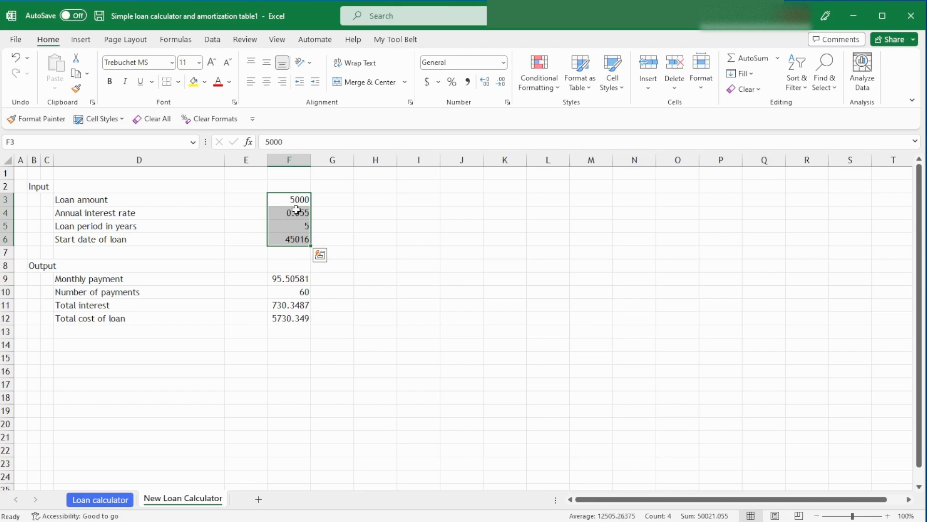
pyautogui.click(205, 82)
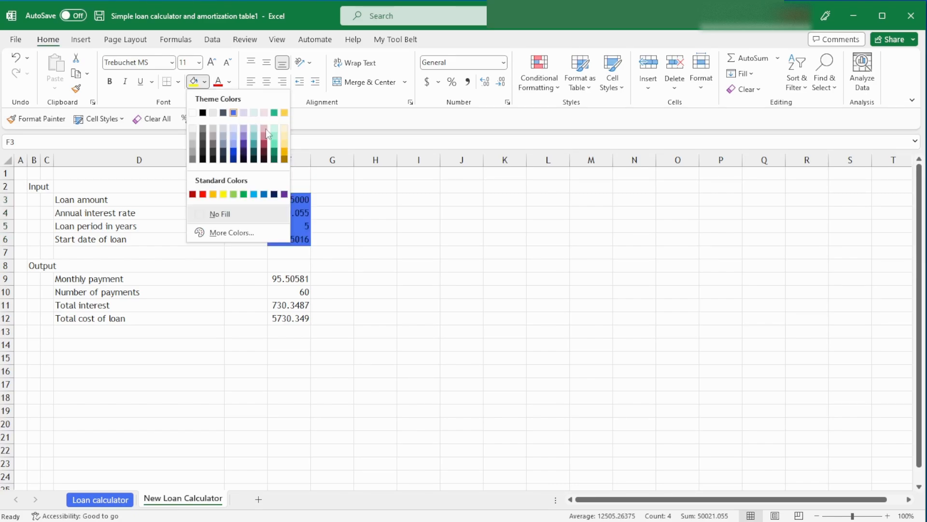
pyautogui.click(265, 115)
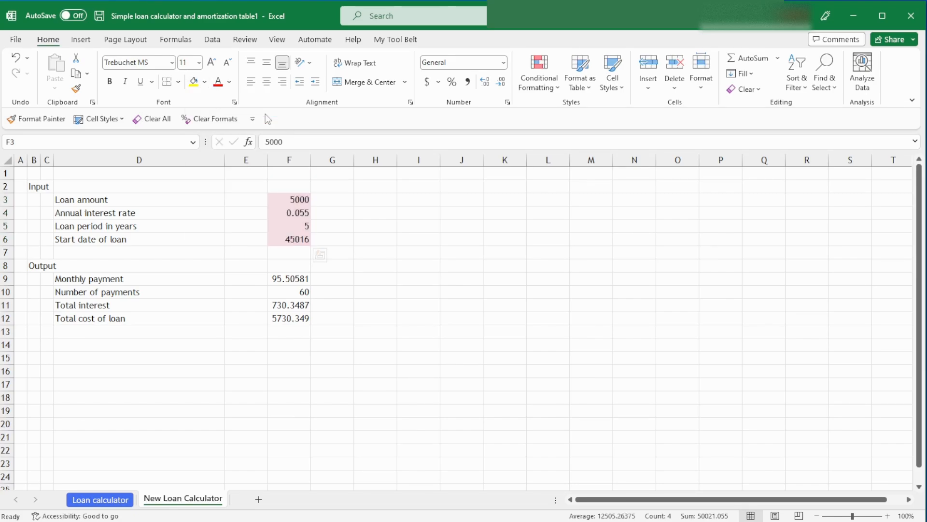
# Add thin dark pink inside and outline borders around the input value cells F3:F6
pyautogui.click(178, 82)
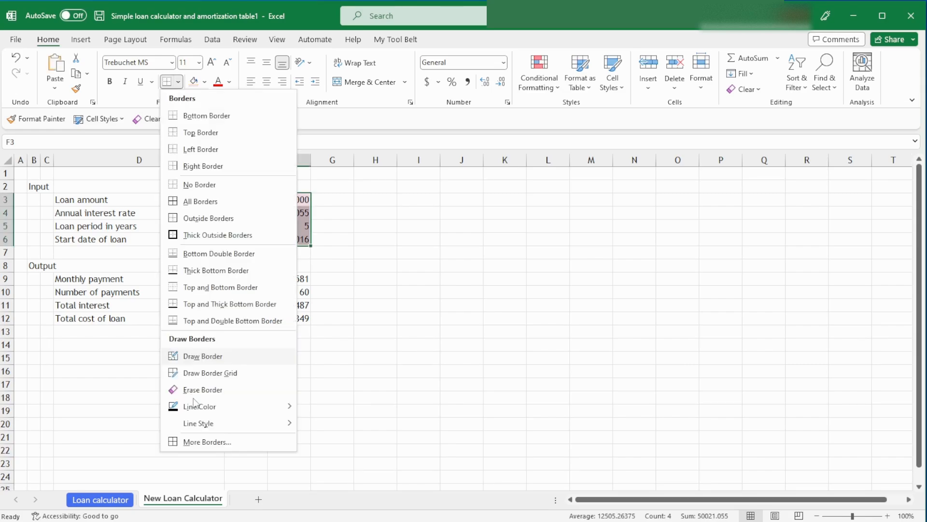
pyautogui.click(204, 442)
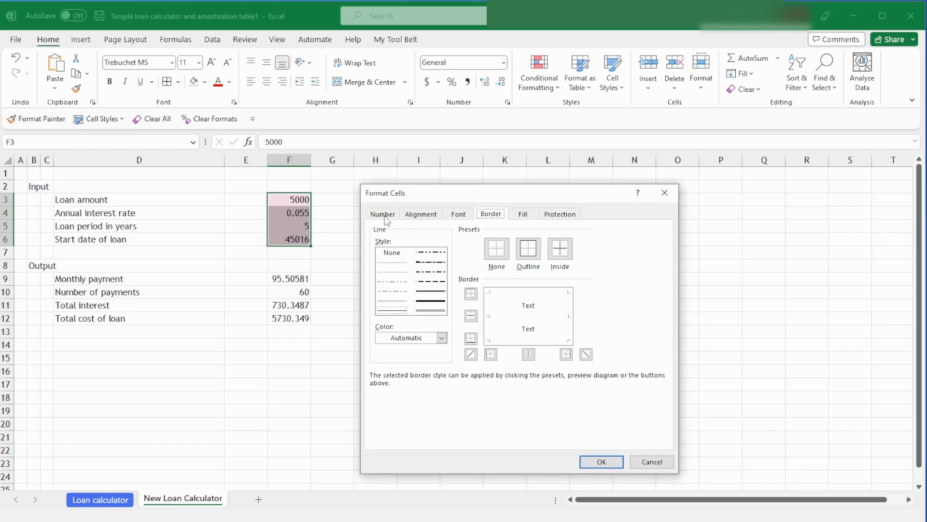
pyautogui.click(417, 339)
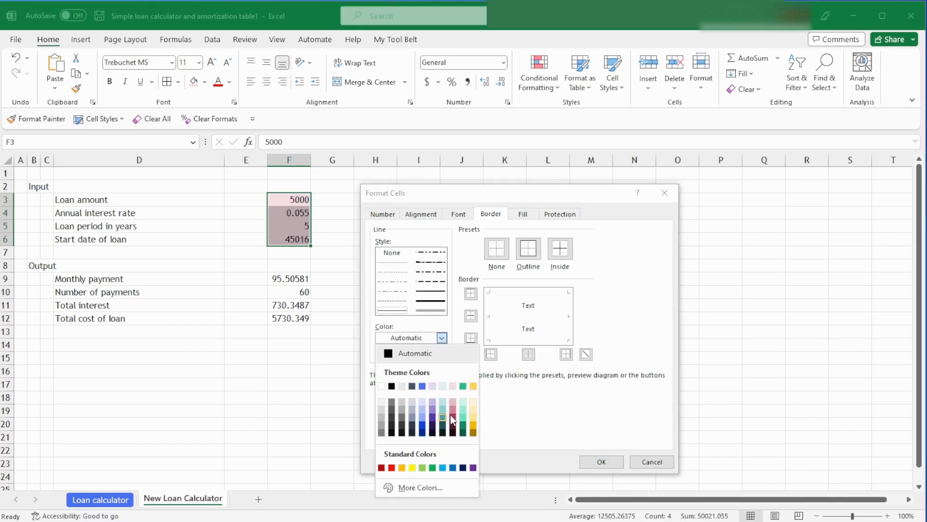
pyautogui.click(452, 418)
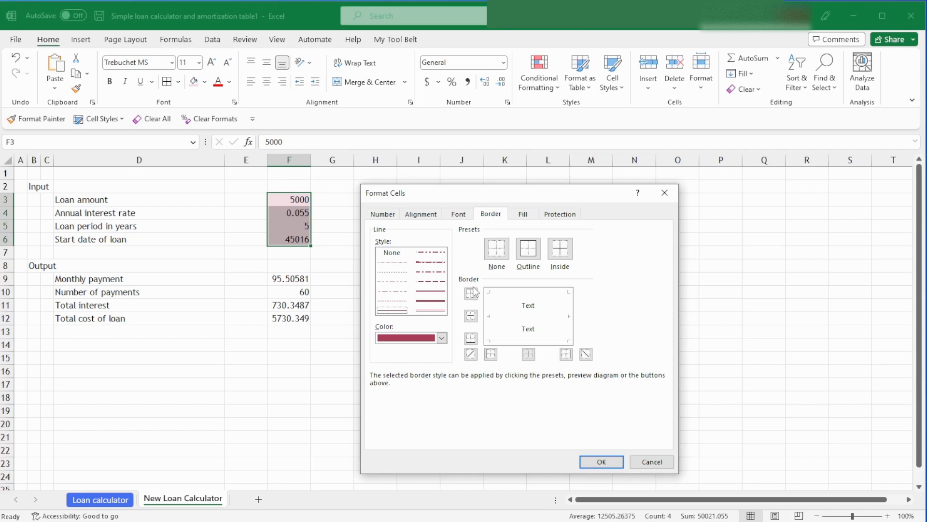
pyautogui.click(561, 249)
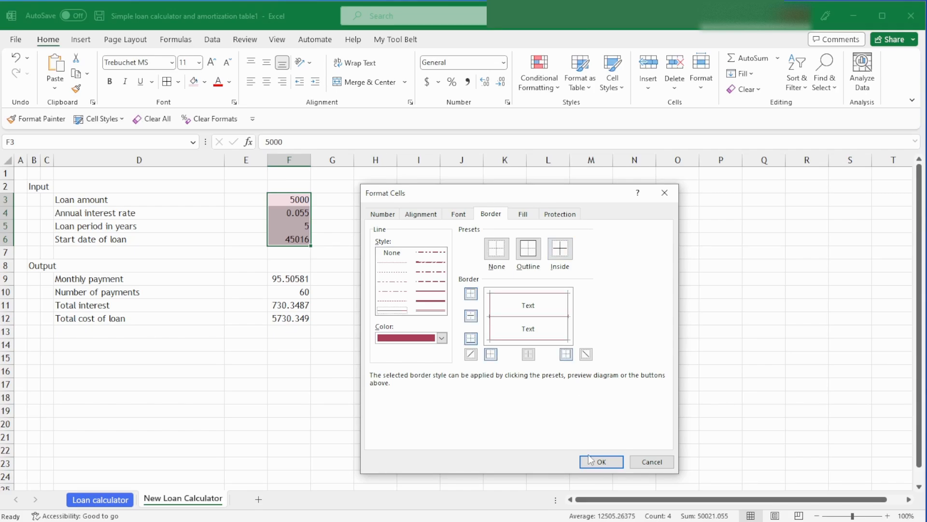
# Set the font colour of the input values F3:F6 to the same dark pink and apply the cell formatting
pyautogui.click(460, 214)
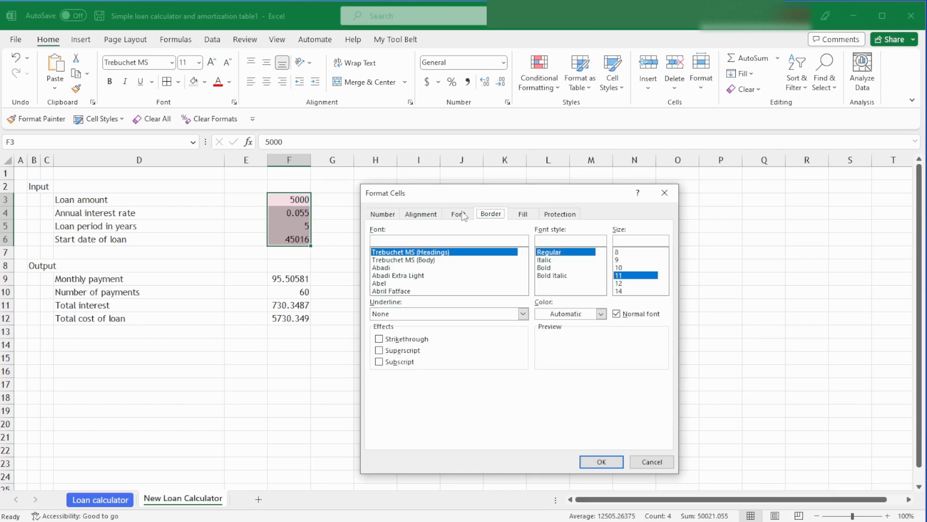
pyautogui.click(561, 315)
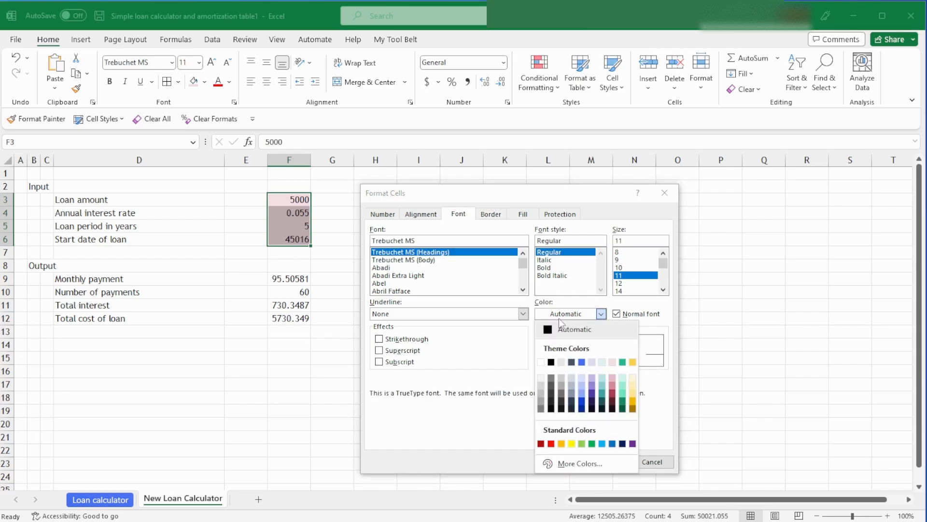
pyautogui.click(612, 395)
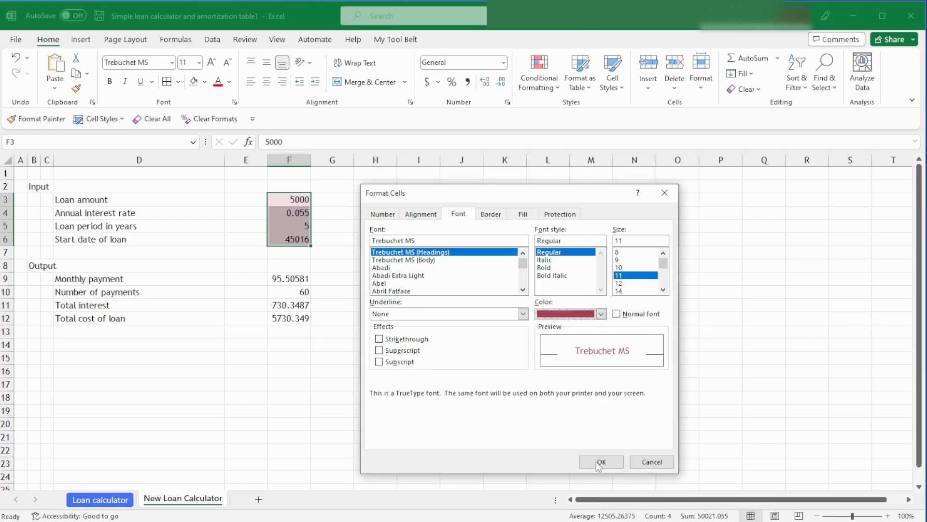
pyautogui.click(601, 462)
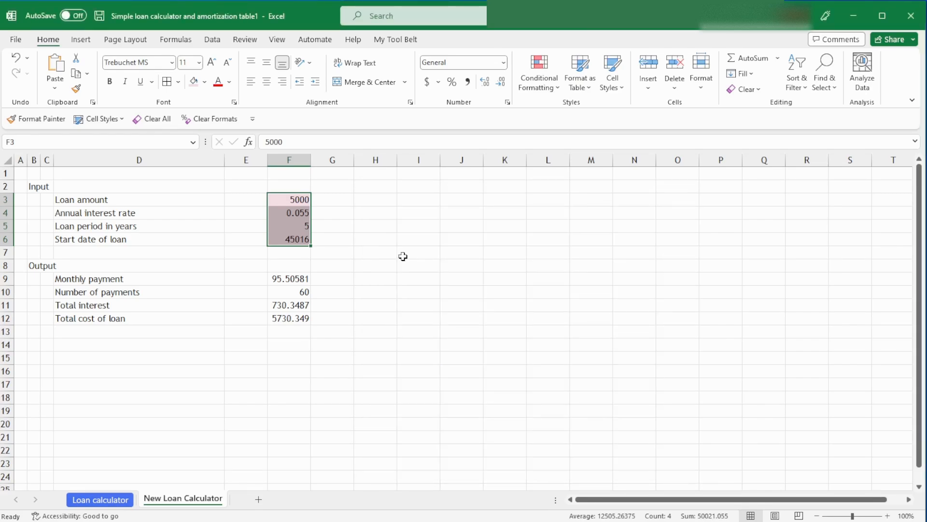
pyautogui.click(295, 201)
pyautogui.keyDown('shift'); pyautogui.click(308, 237); pyautogui.keyUp('shift')
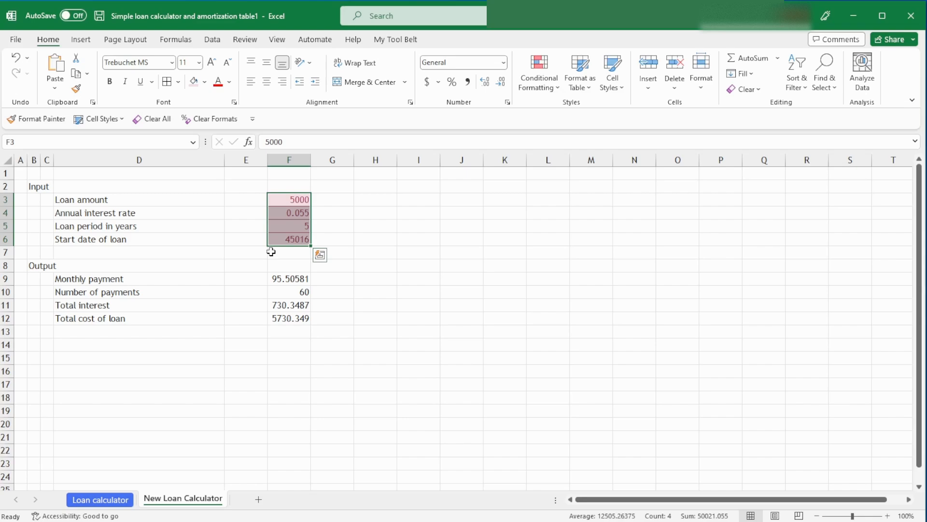
pyautogui.click(289, 241)
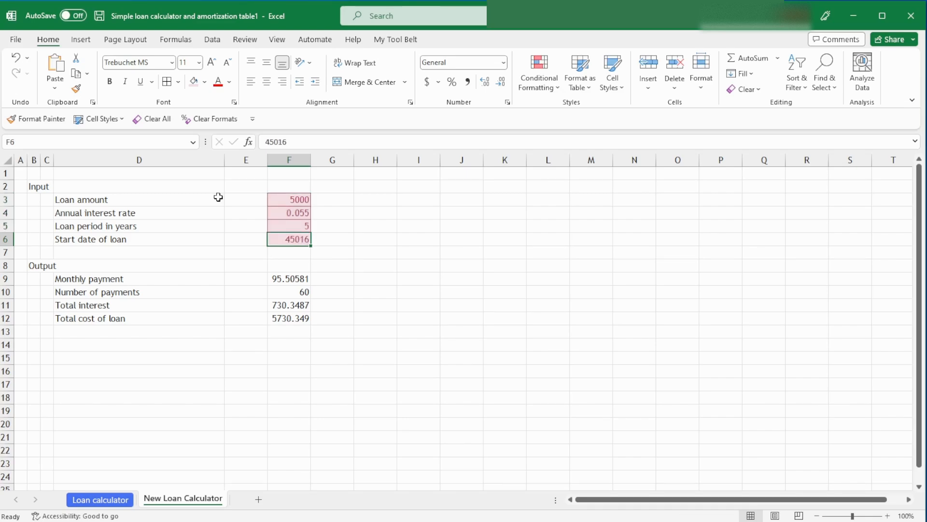
pyautogui.moveTo(290, 200); pyautogui.dragTo(290, 266)
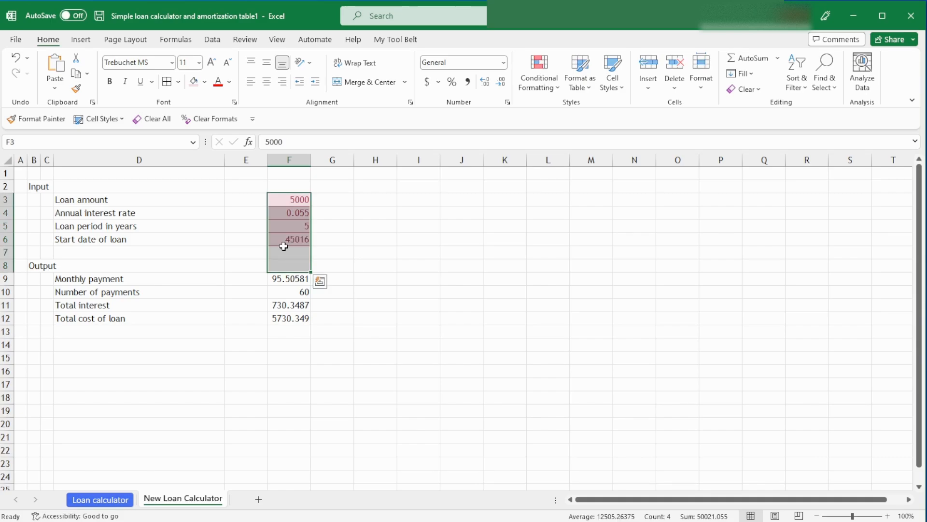
# Format the loan start date in F6 with the custom number format dd-mmm-yy
pyautogui.click(303, 239)
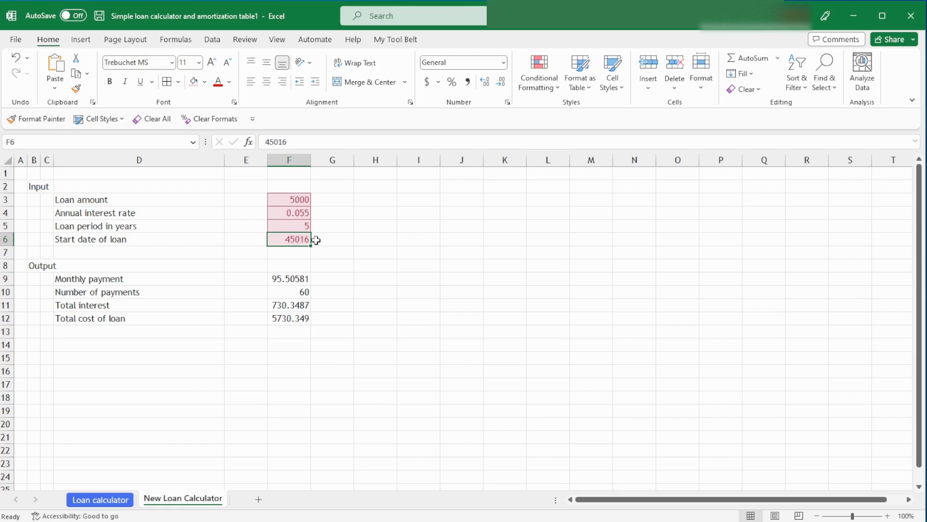
pyautogui.hotkey('ctrl', '1')
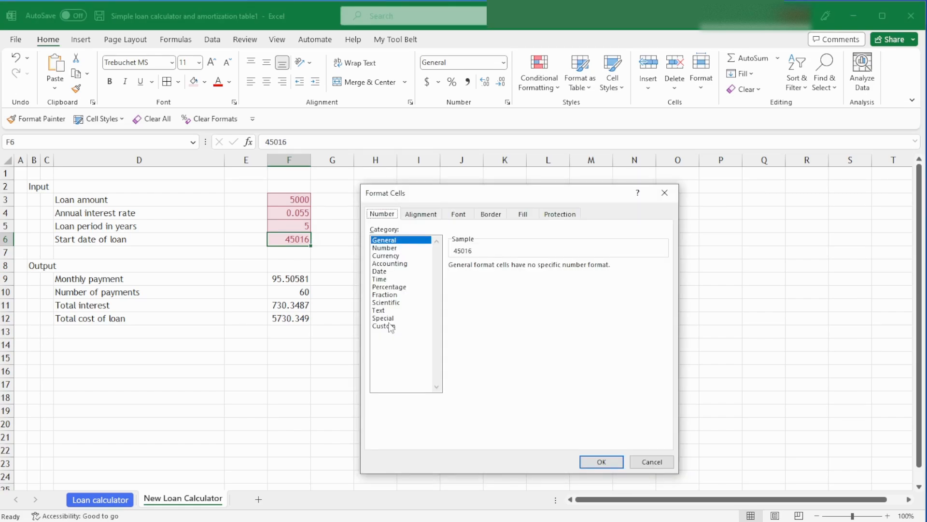
pyautogui.click(389, 326)
pyautogui.scroll(-4, 638, 328)
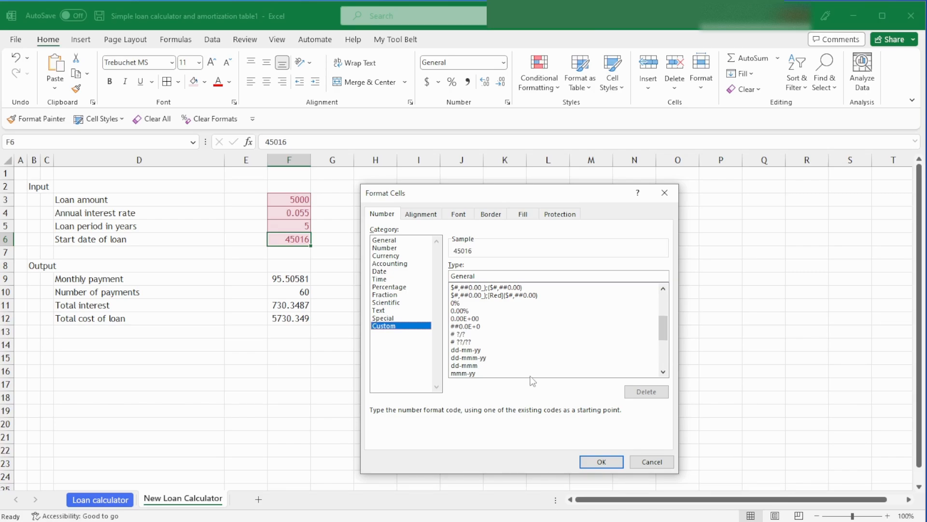
pyautogui.click(467, 358)
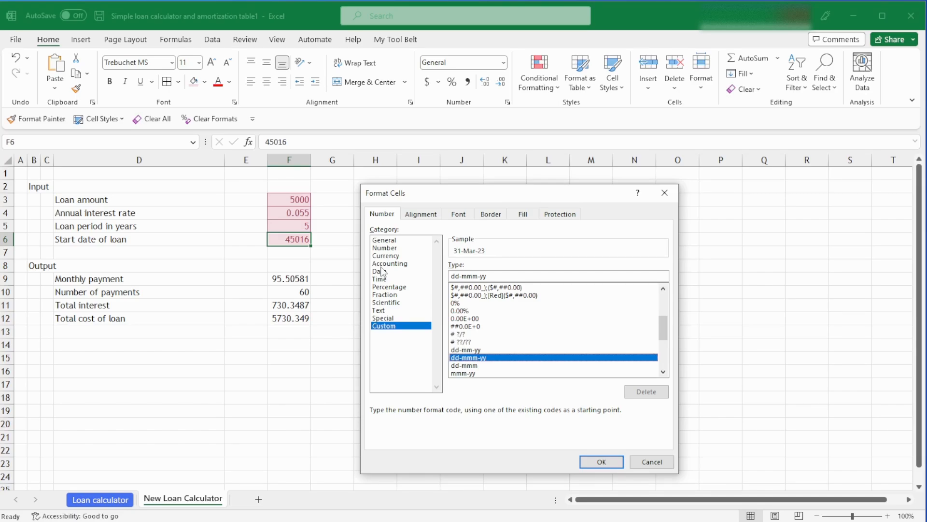
pyautogui.press('Return')
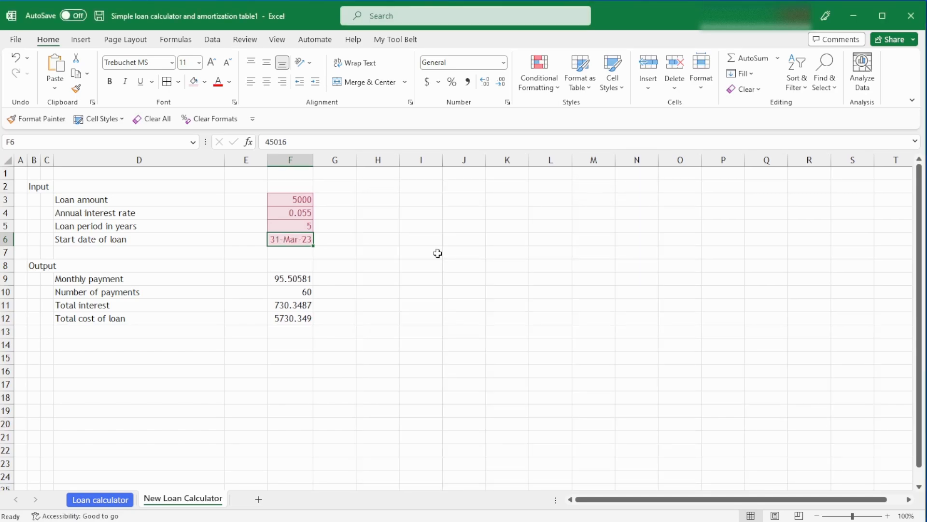
# Enter the test date 01-04-23 in J6 to check its default date format, and clear the cell
pyautogui.click(470, 240)
pyautogui.write('01')
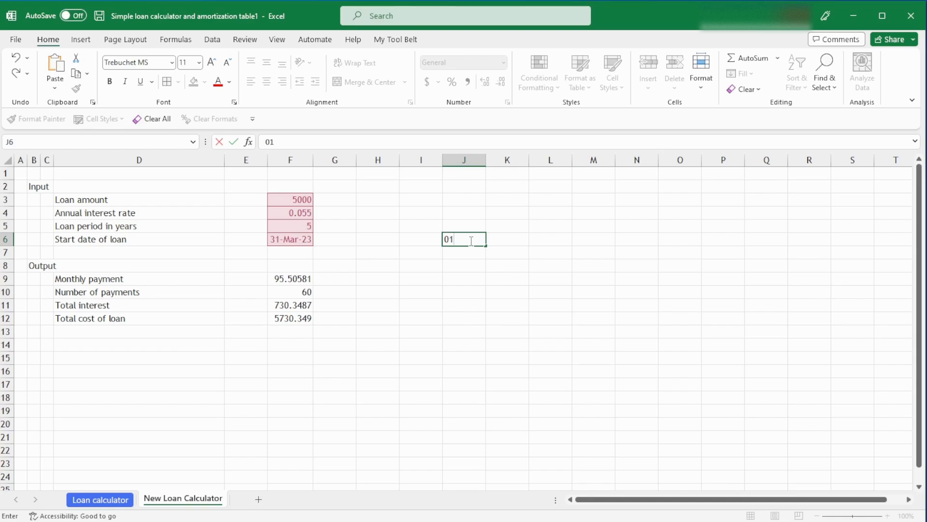
pyautogui.write('-04-23')
pyautogui.press('Return')
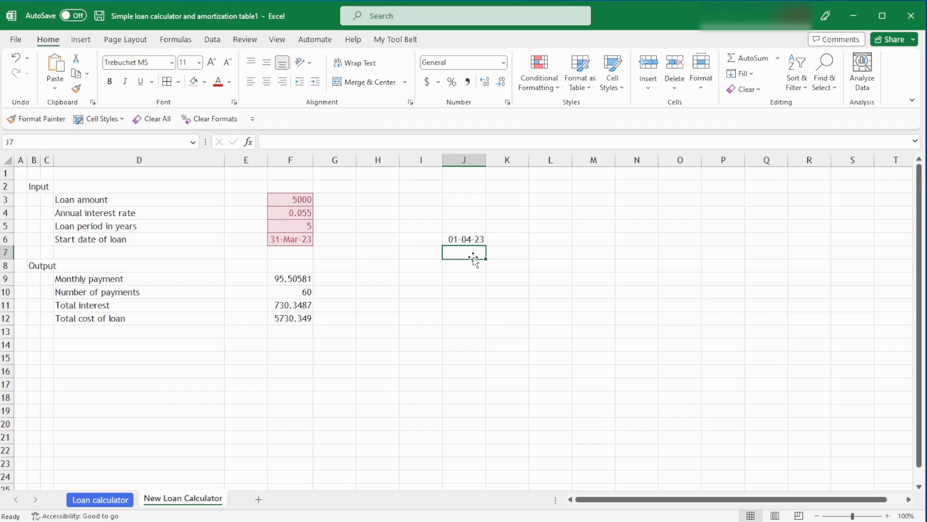
pyautogui.press('Up')
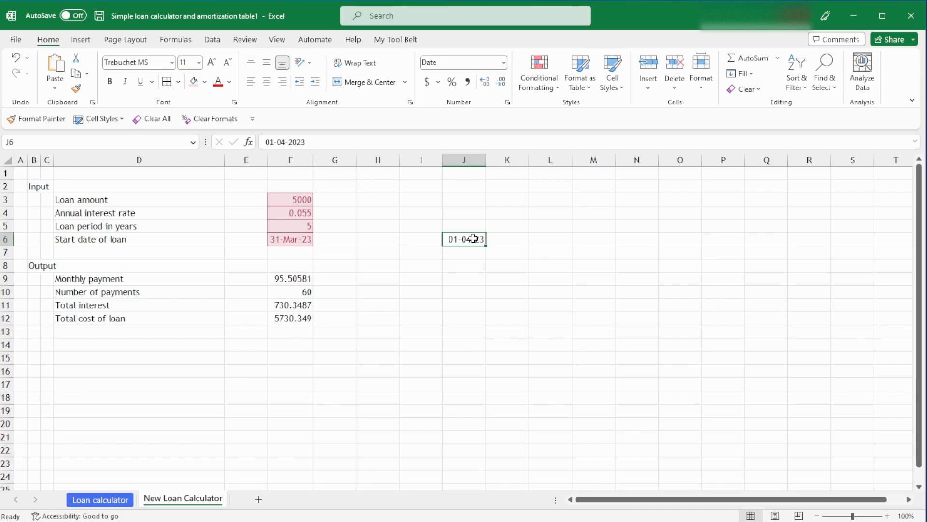
pyautogui.hotkey('ctrl', '1')
pyautogui.click(665, 196)
pyautogui.press('Delete')
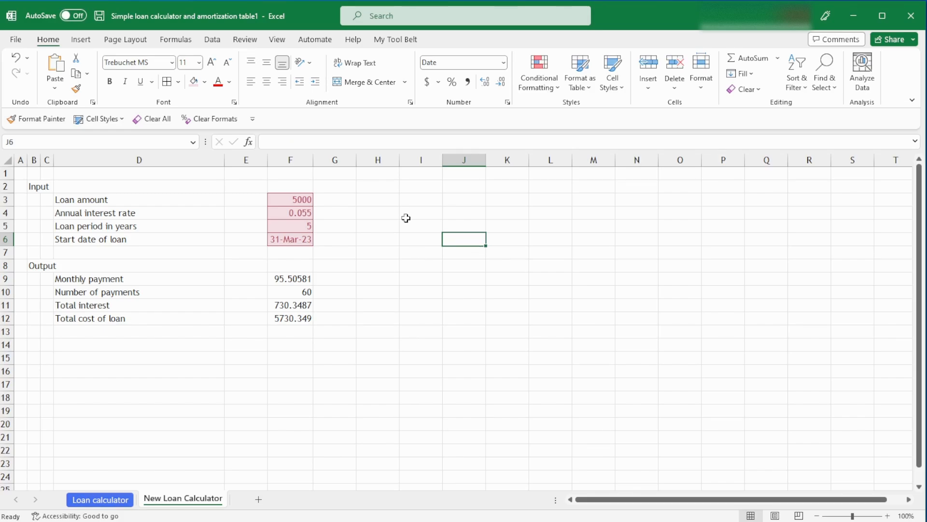
# Format the annual interest rate as a percentage with two decimals and the loan amount with a thousands separator and no decimals
pyautogui.click(302, 213)
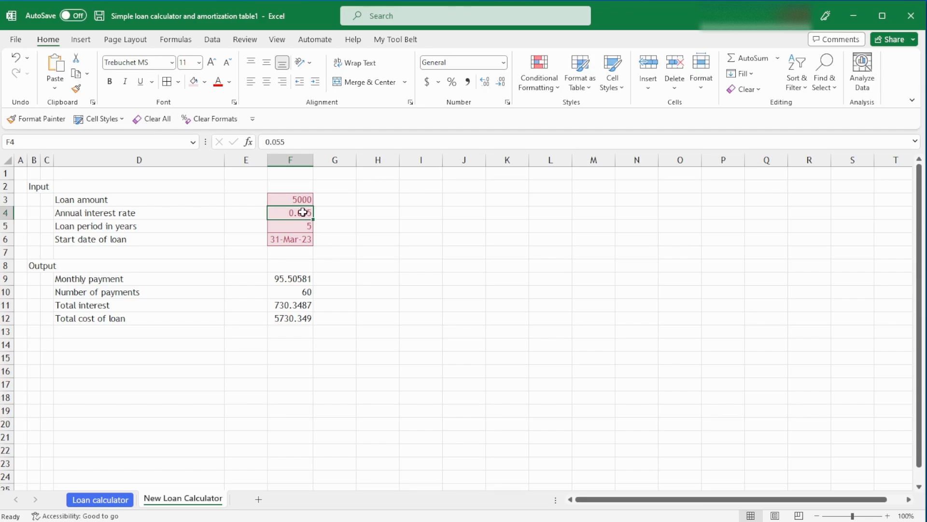
pyautogui.click(100, 119)
pyautogui.click(340, 418)
pyautogui.click(304, 213)
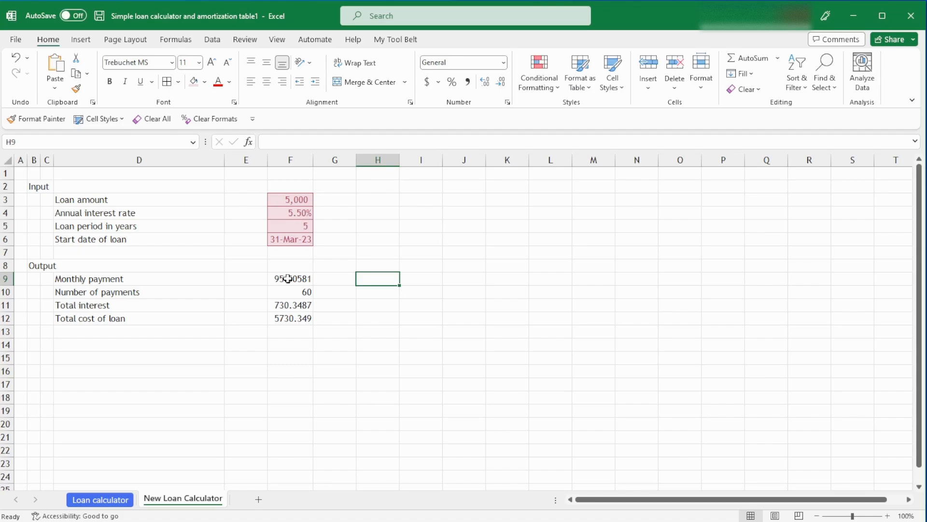
# Add black dashed inside and outline borders around the output value cells F9:F12
pyautogui.moveTo(288, 278); pyautogui.dragTo(290, 318)
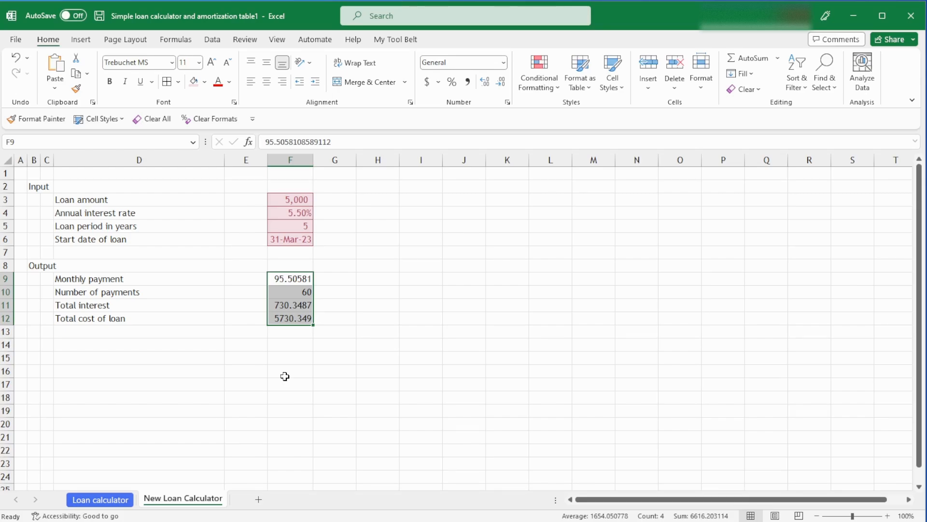
pyautogui.hotkey('ctrl', '1')
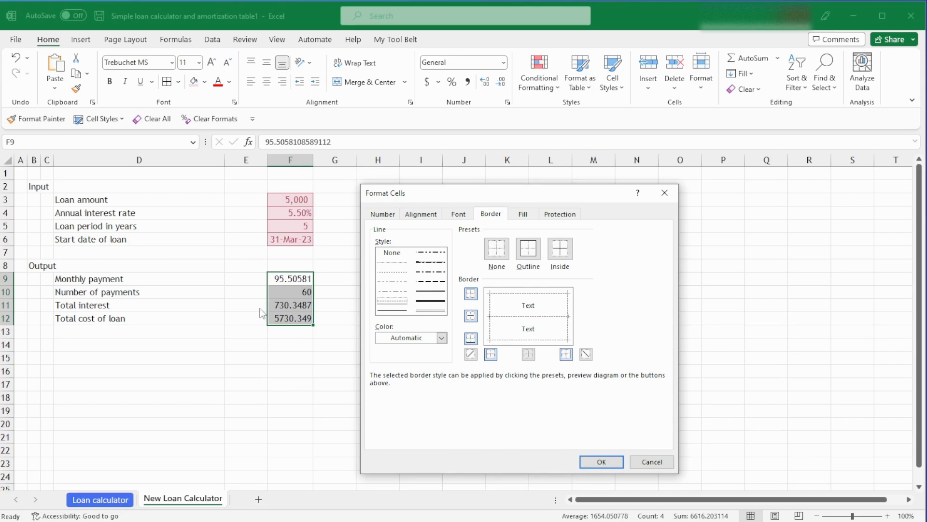
pyautogui.click(601, 462)
pyautogui.click(378, 305)
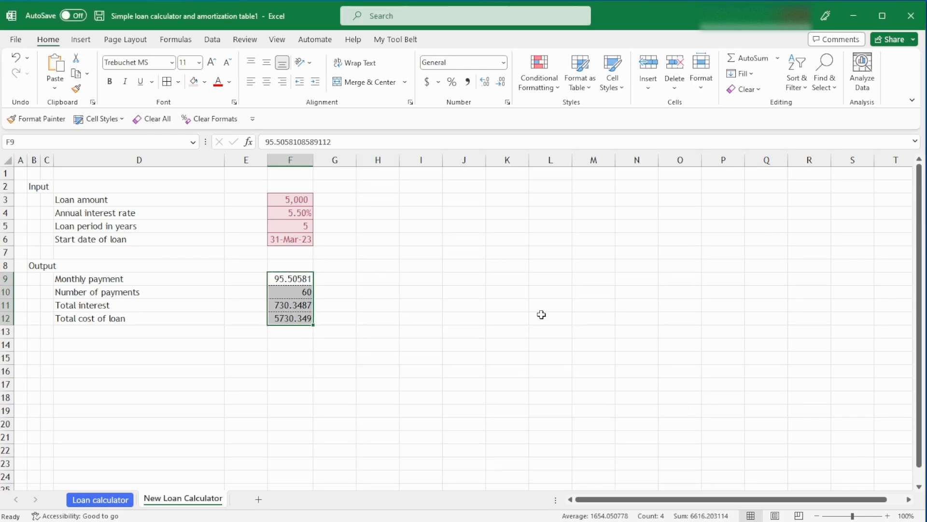
pyautogui.click(542, 315)
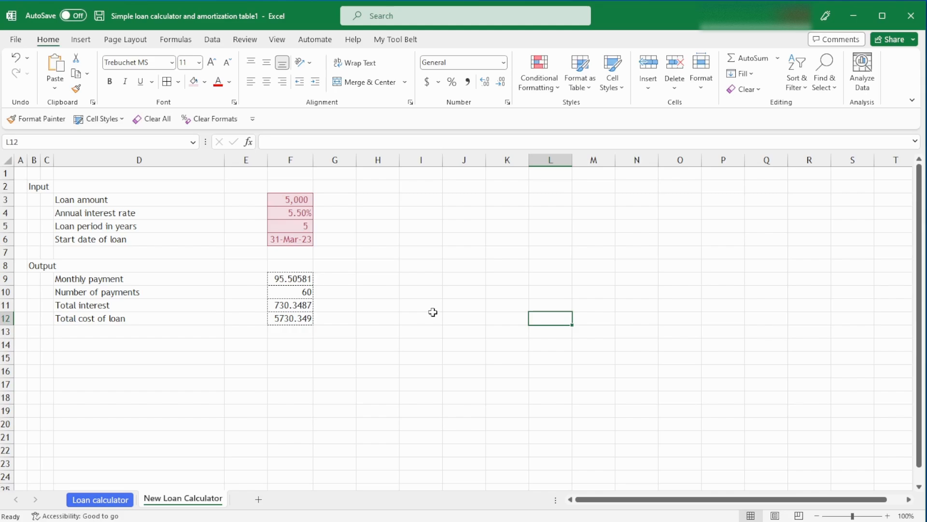
# Apply the Comma cell style to the monthly payment, total interest and total cost values in F9, F11 and F12
pyautogui.moveTo(290, 199); pyautogui.dragTo(283, 242)
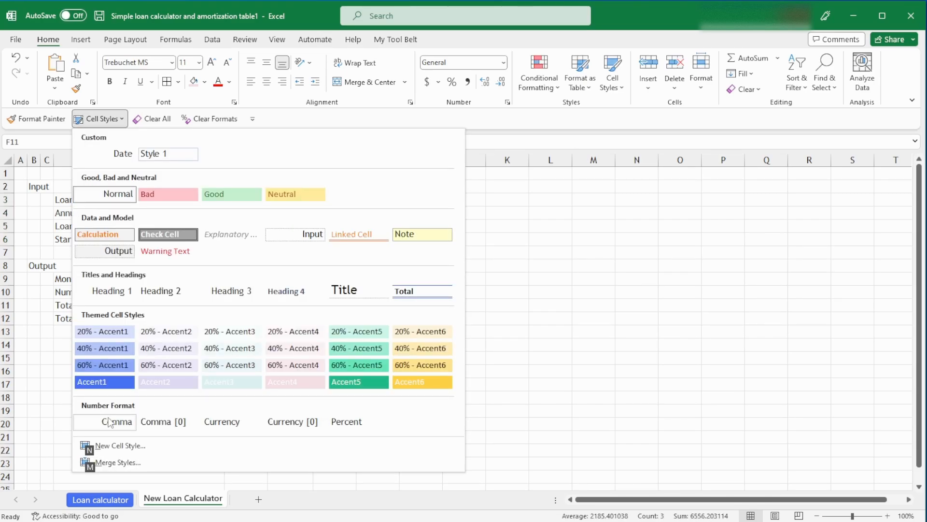
pyautogui.click(110, 423)
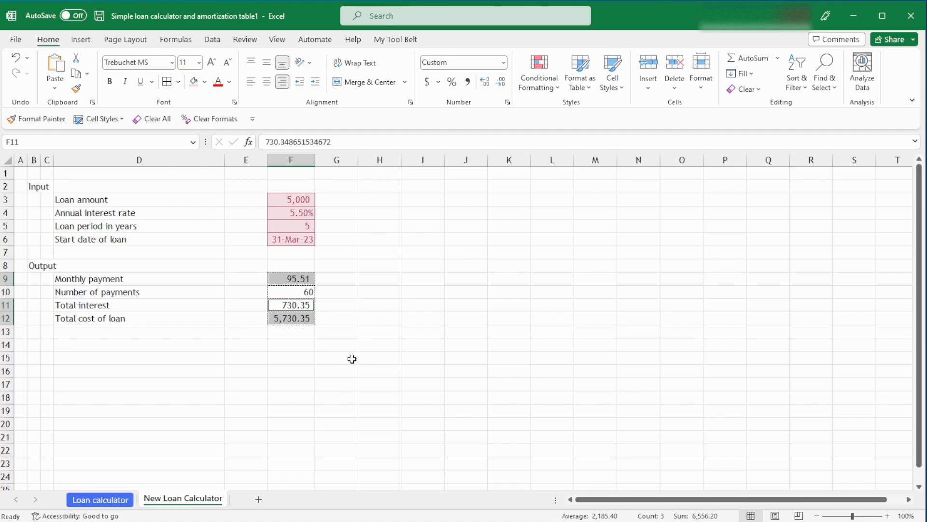
pyautogui.click(379, 332)
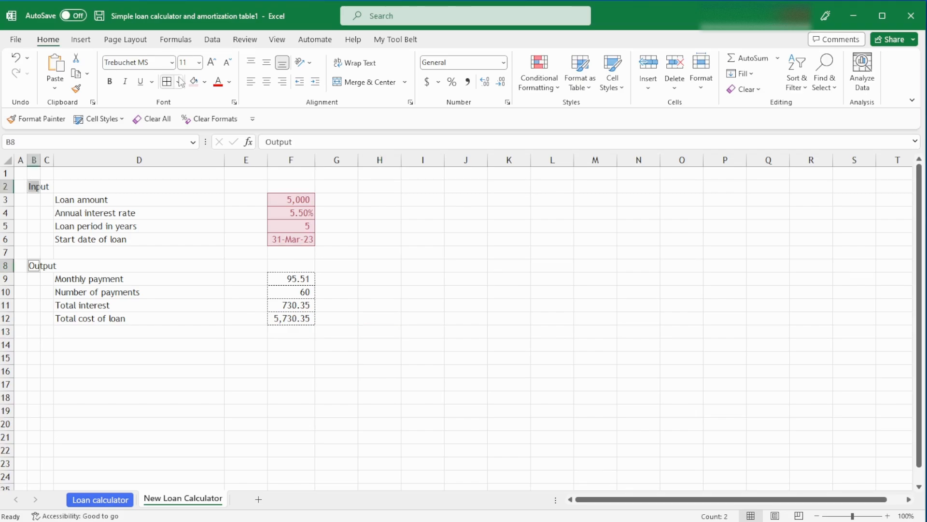
# Set the Input and Output headings in B2 and B8 to font size 14 and bold
pyautogui.click(189, 62)
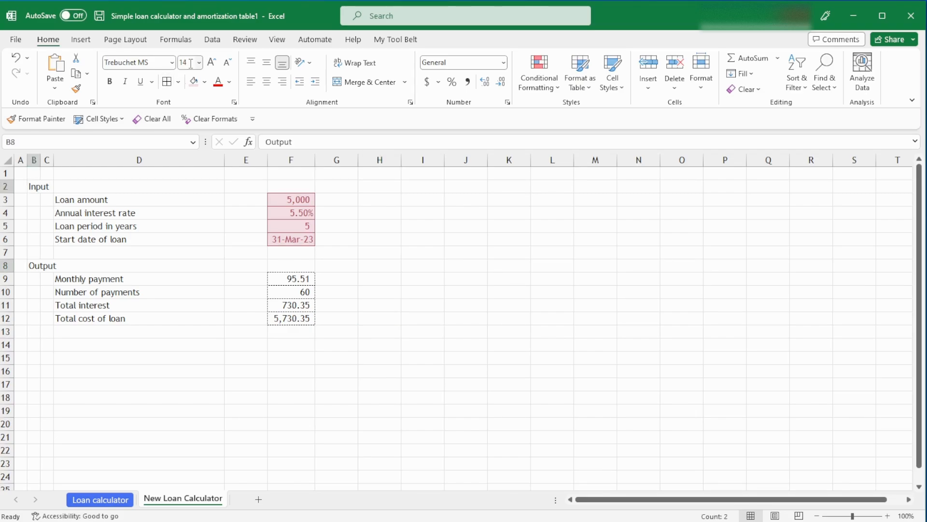
pyautogui.write('14')
pyautogui.press('Return')
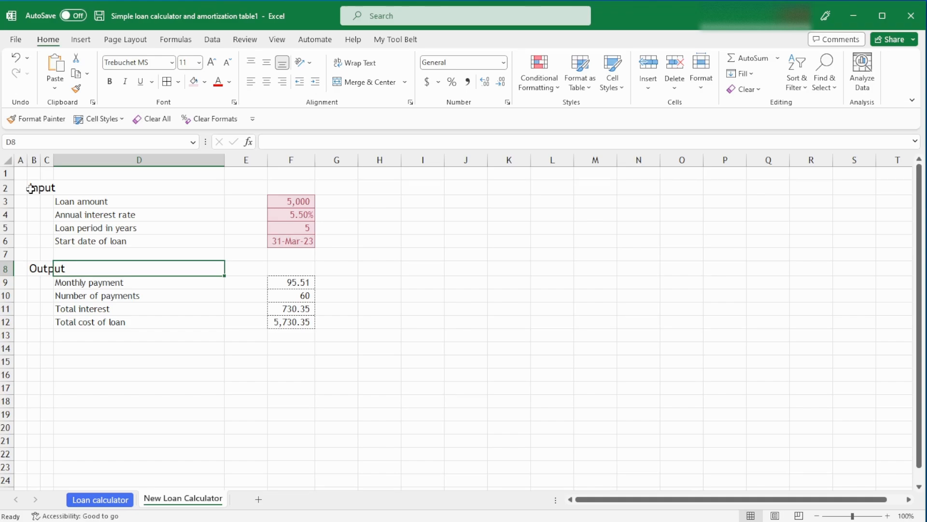
pyautogui.click(5, 188)
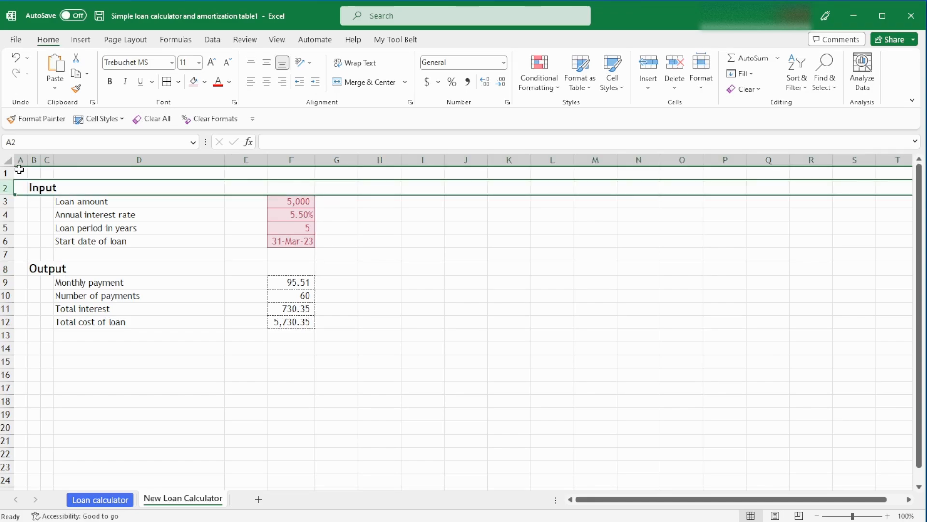
# Enter the sheet title Loan Caculator in cell A1
pyautogui.click(19, 173)
pyautogui.write('Loan C')
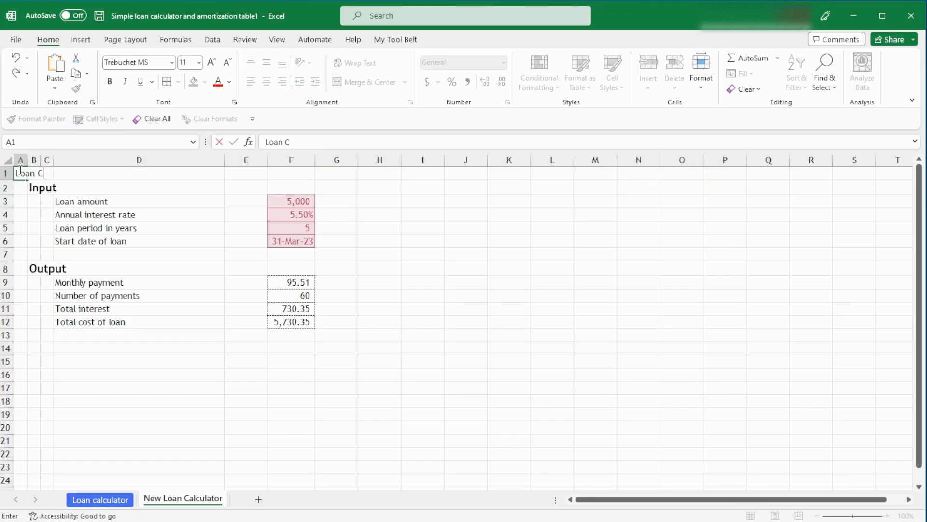
pyautogui.write('aculator')
pyautogui.hotkey('ctrl', 'Return')
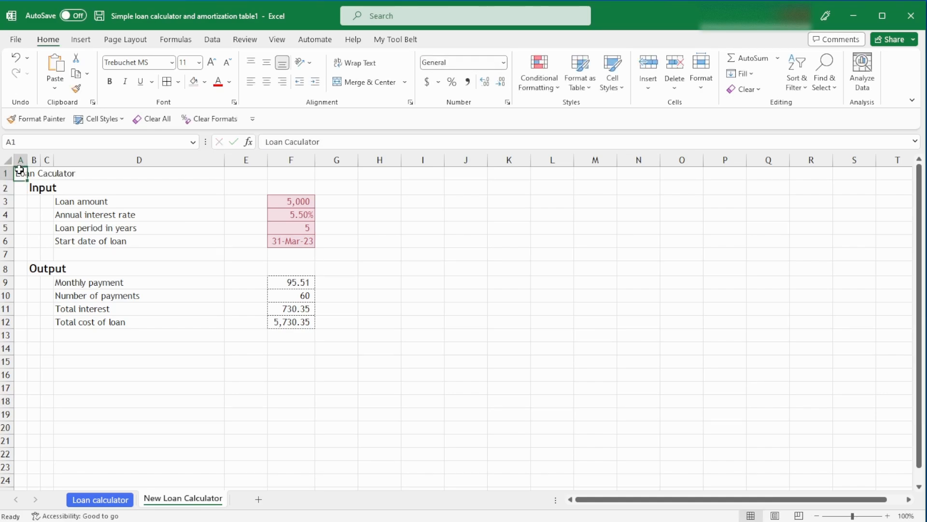
# Set the sheet title in A1 to font size 18 and bold
pyautogui.click(185, 62)
pyautogui.write('18')
pyautogui.press('Return')
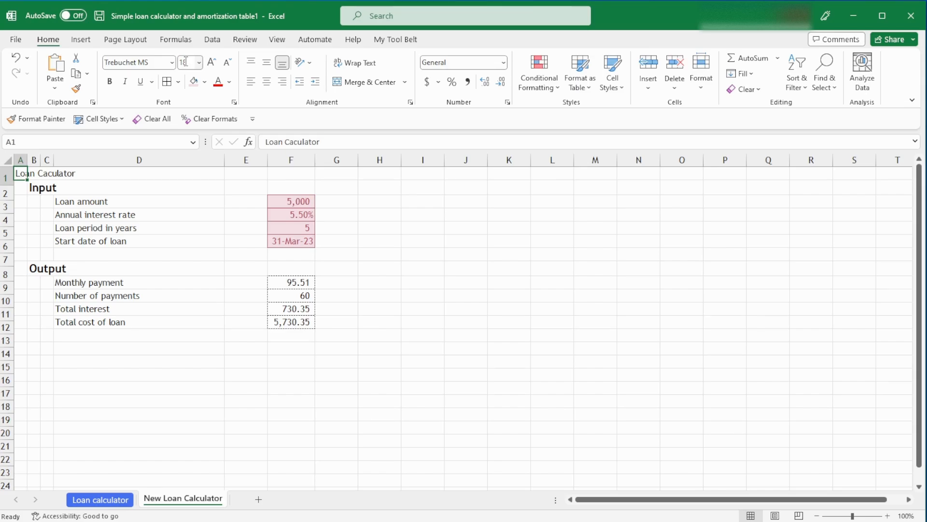
# Insert a blank row 2 between the sheet title and the Input heading
pyautogui.click(4, 192)
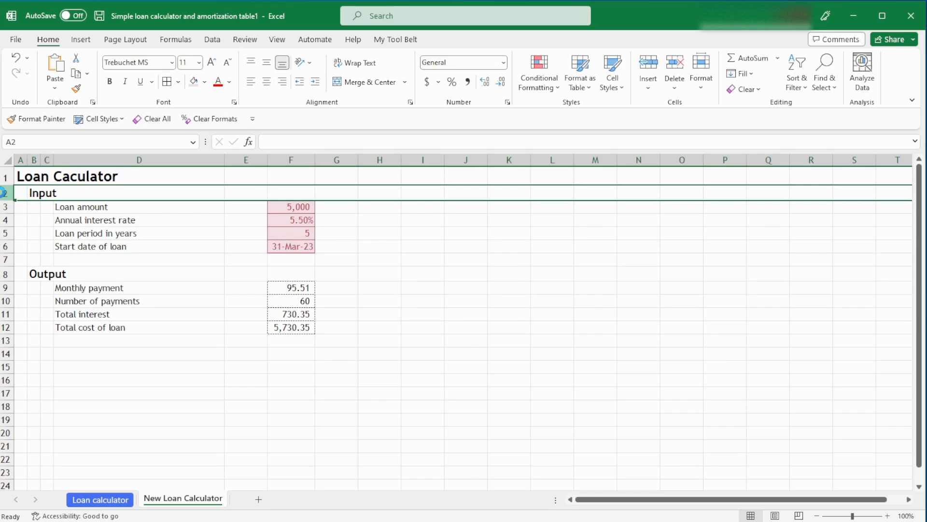
pyautogui.hotkey('ctrl', 'shift', '+')
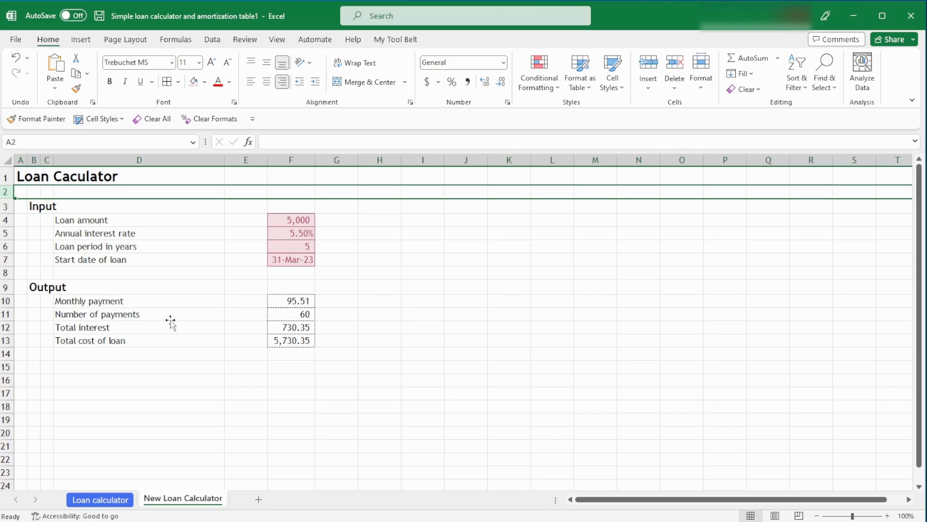
pyautogui.click(170, 323)
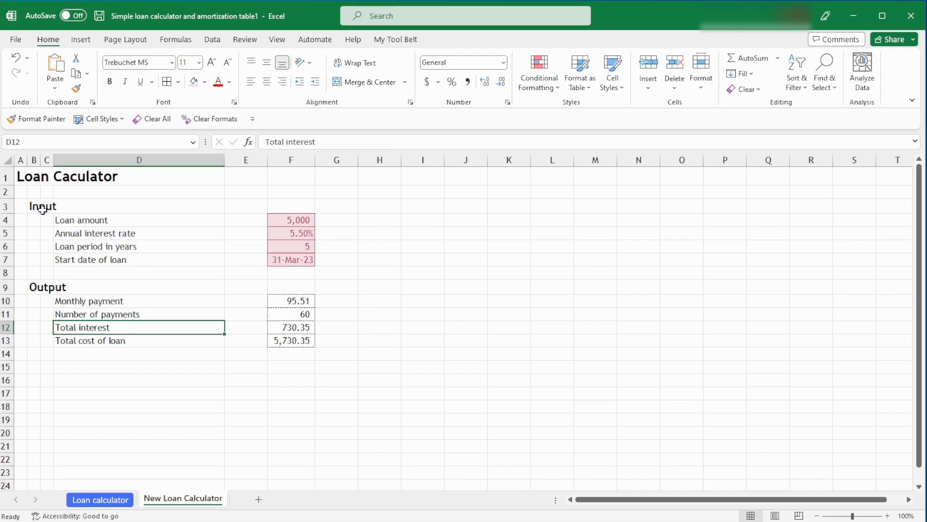
pyautogui.moveTo(42, 208); pyautogui.dragTo(309, 260)
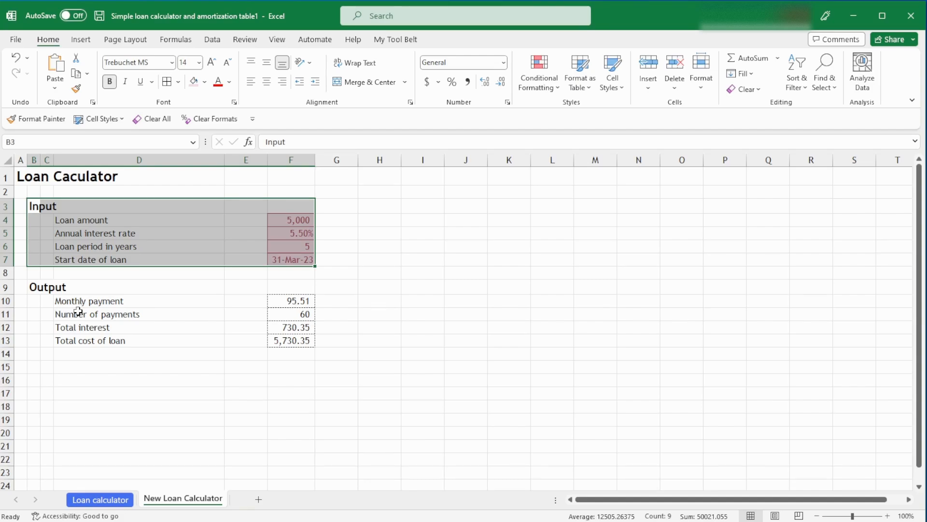
pyautogui.click(423, 341)
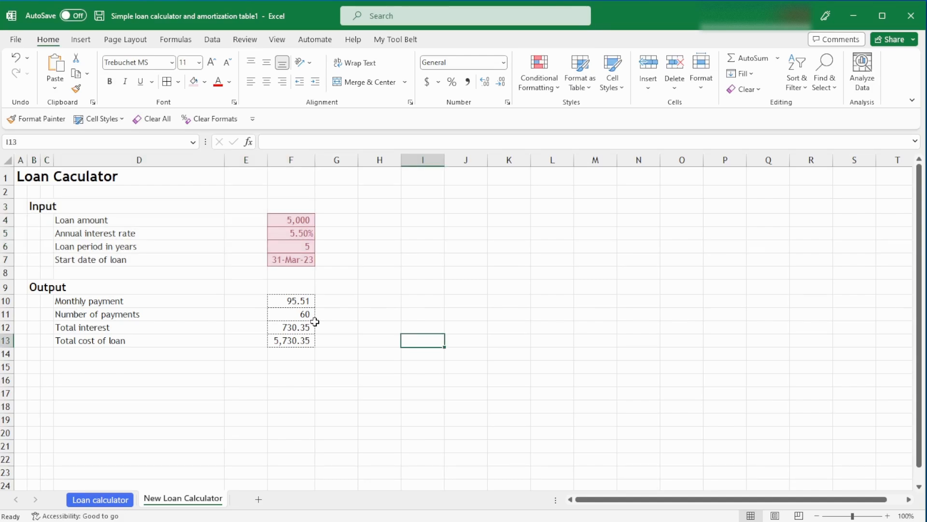
pyautogui.moveTo(294, 300); pyautogui.dragTo(299, 341)
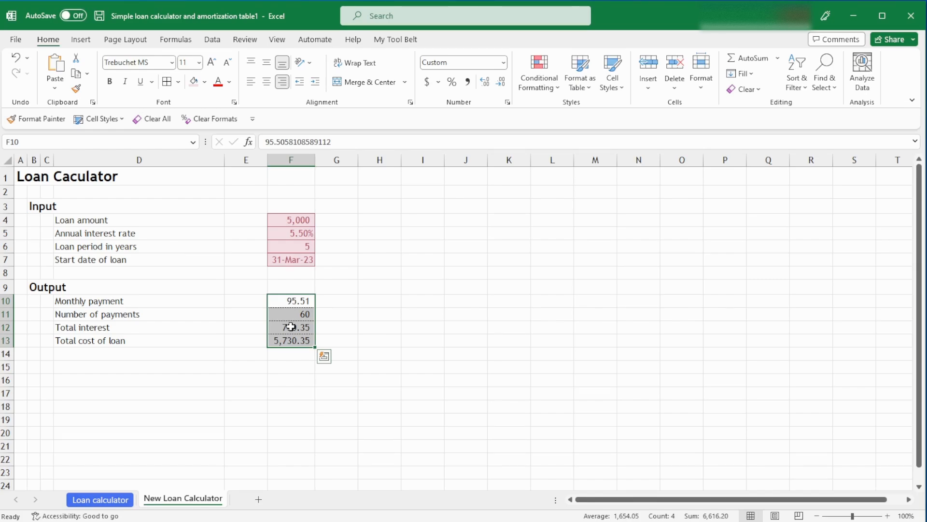
# Examine the amortization table's headings, payment dates and payment rows on the Loan calculator sheet
pyautogui.click(117, 498)
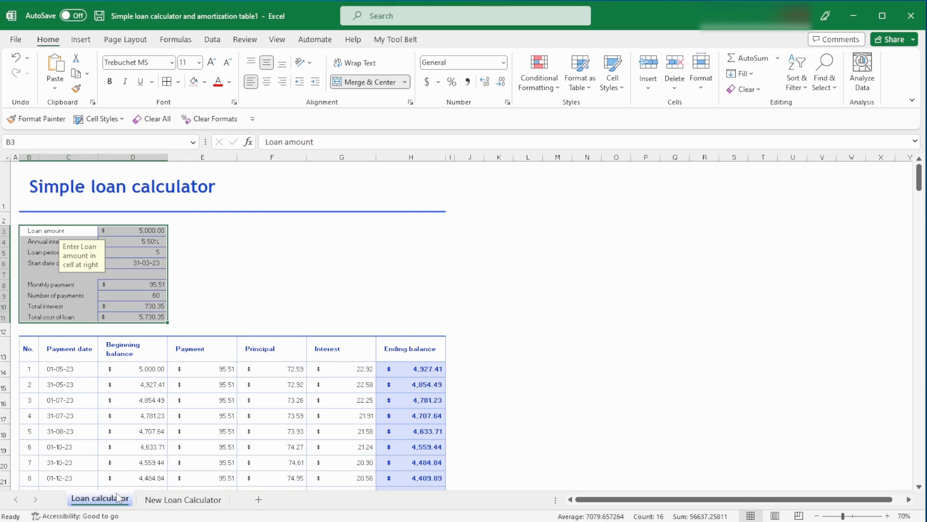
pyautogui.click(384, 252)
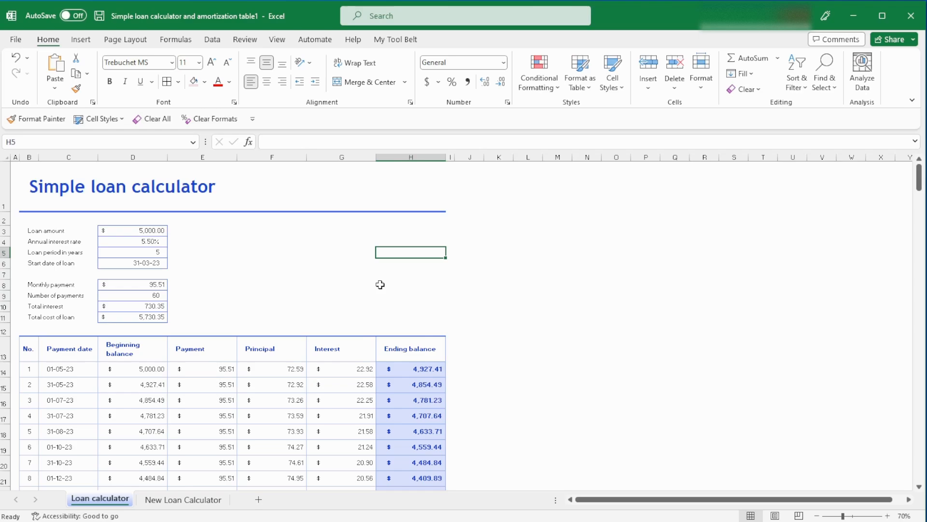
pyautogui.moveTo(29, 349); pyautogui.dragTo(395, 381)
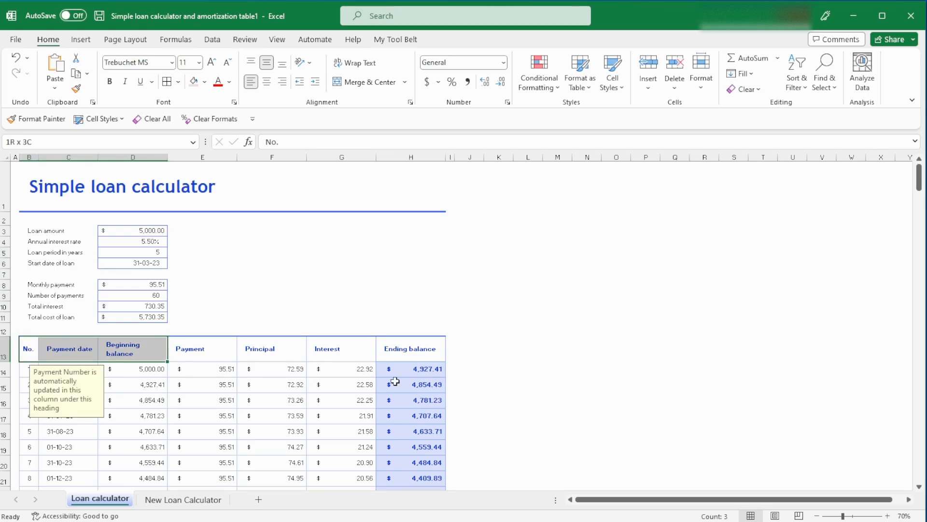
pyautogui.click(414, 355)
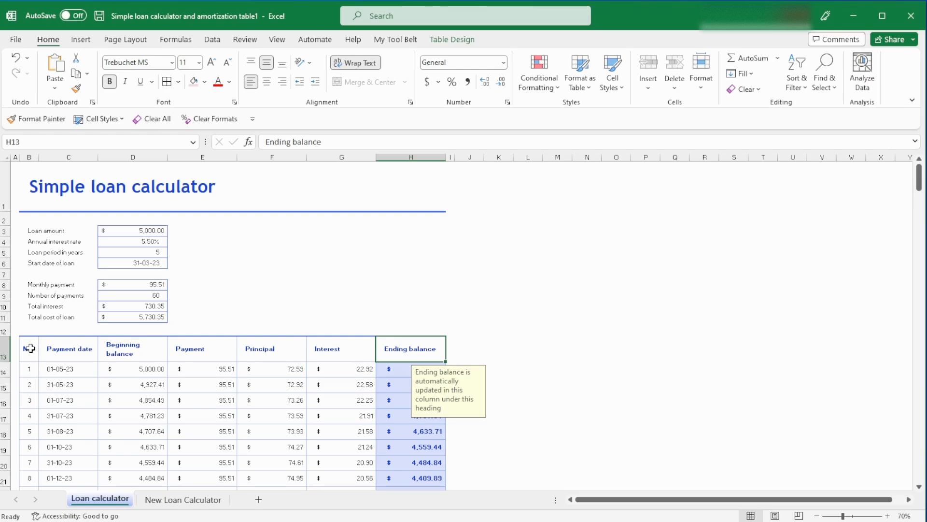
pyautogui.moveTo(30, 349); pyautogui.dragTo(155, 405)
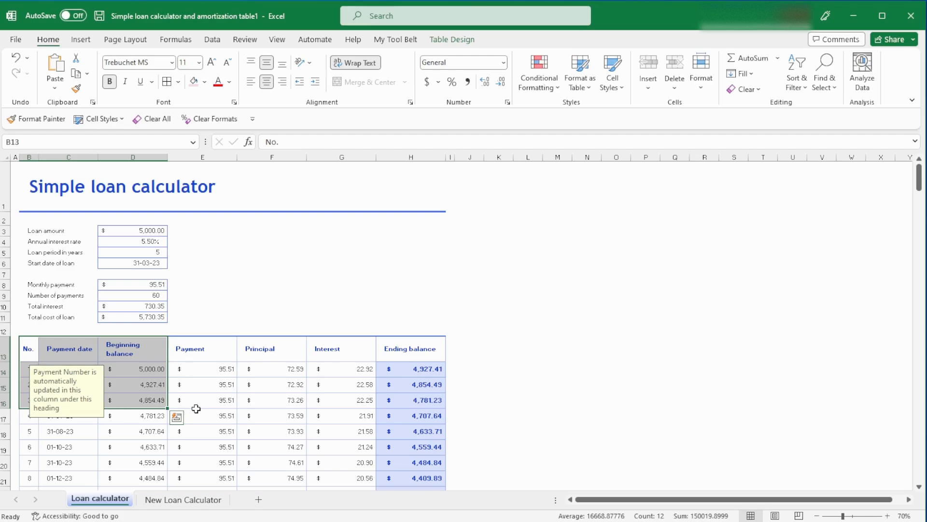
pyautogui.click(202, 431)
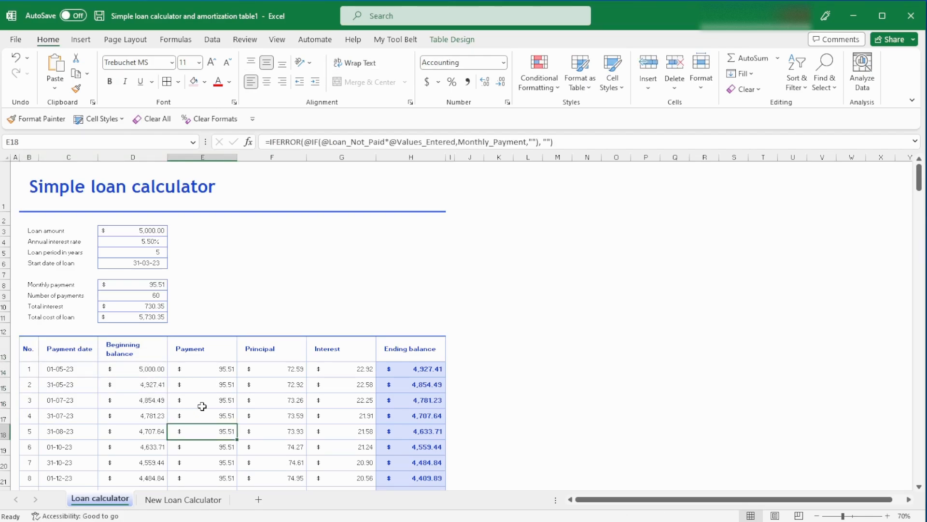
pyautogui.press('Down')
pyautogui.press('Down')
pyautogui.press('Down')
pyautogui.press('Down')
pyautogui.press('Down')
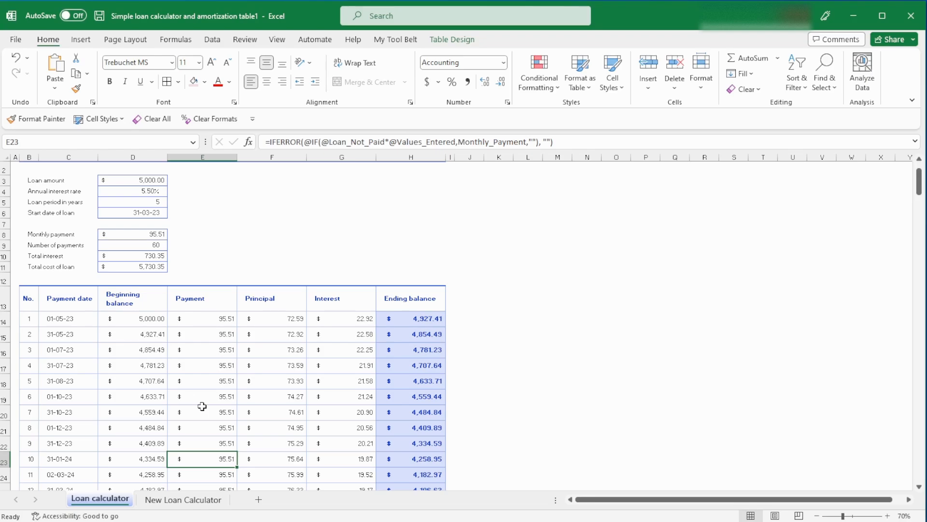
pyautogui.press('Down')
pyautogui.press('Down')
pyautogui.press('Down')
pyautogui.press('Down')
pyautogui.press('Down')
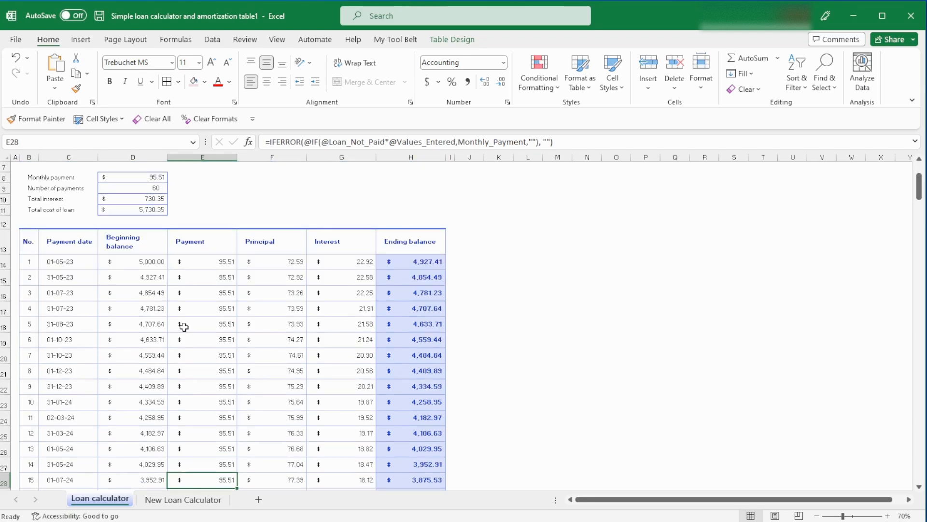
pyautogui.moveTo(68, 293); pyautogui.dragTo(65, 403)
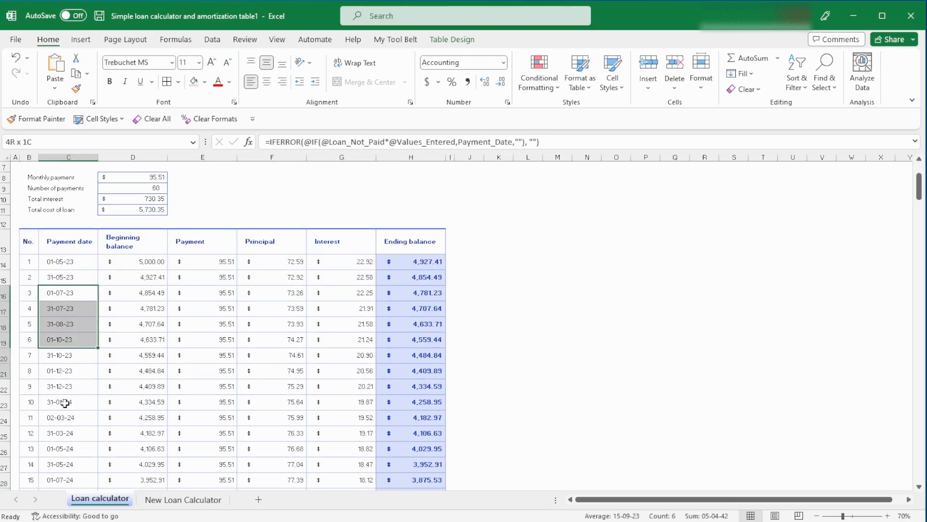
pyautogui.scroll(2, 285, 276)
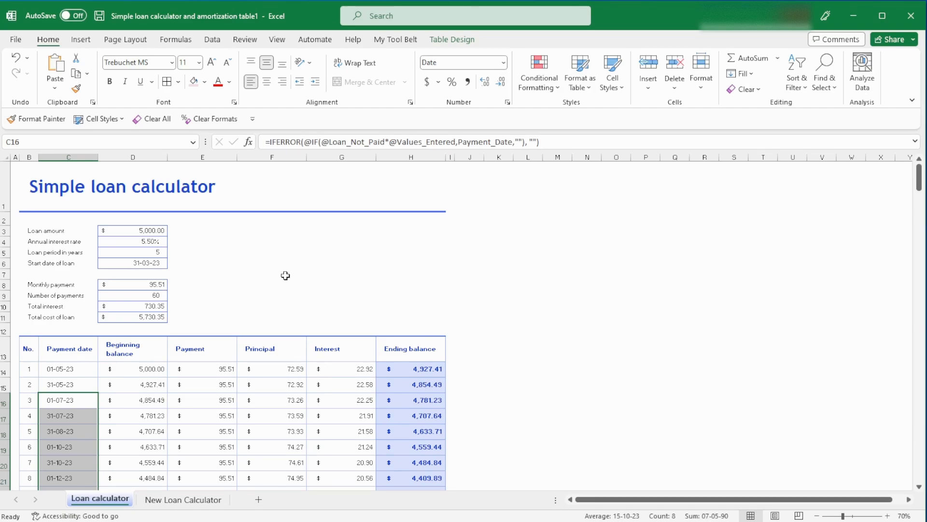
pyautogui.click(286, 275)
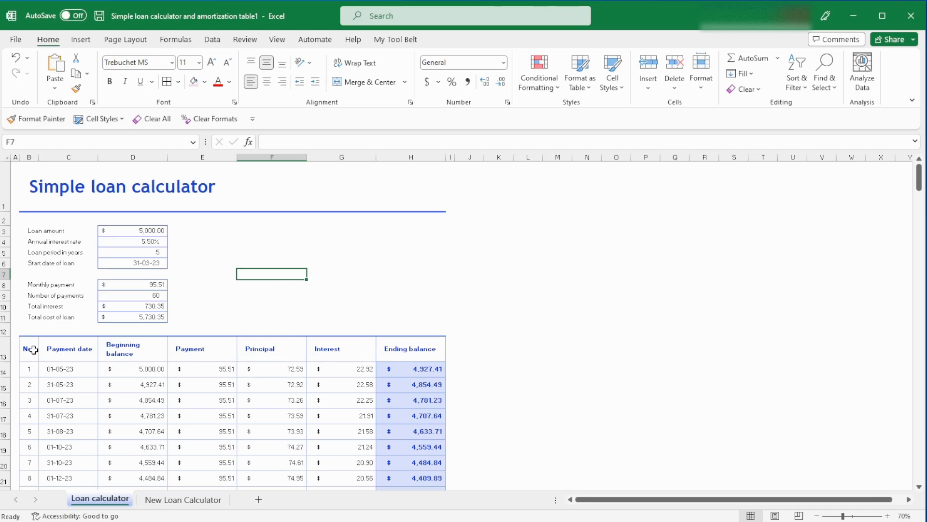
pyautogui.moveTo(33, 350); pyautogui.dragTo(408, 441)
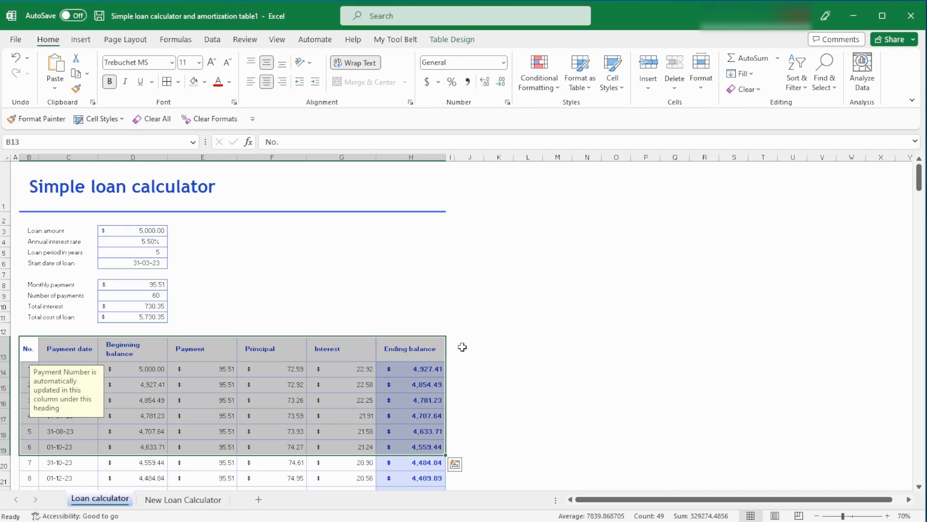
pyautogui.click(615, 264)
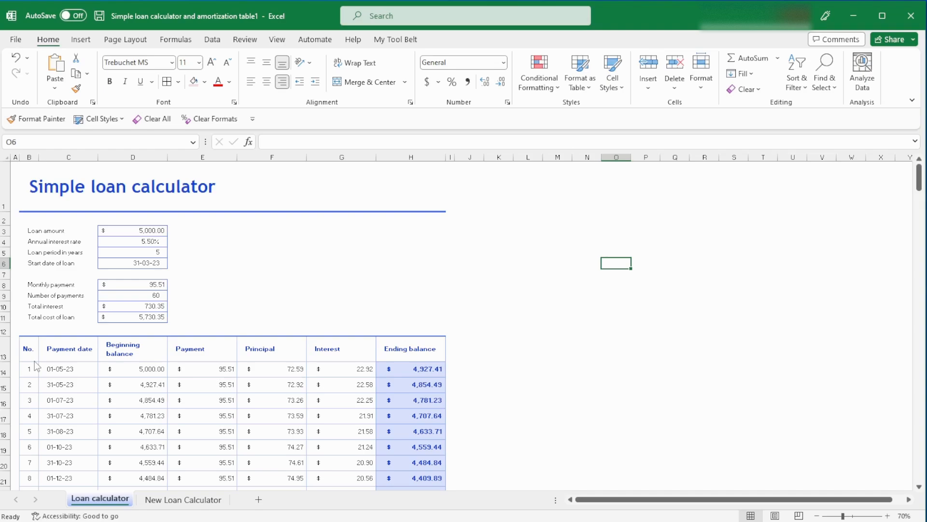
# Copy the amortization table headings B13:H13 from the Loan calculator sheet and paste them transposed at D18 of New Loan Calculator
pyautogui.moveTo(30, 350); pyautogui.dragTo(411, 351)
pyautogui.hotkey('ctrl', 'c')
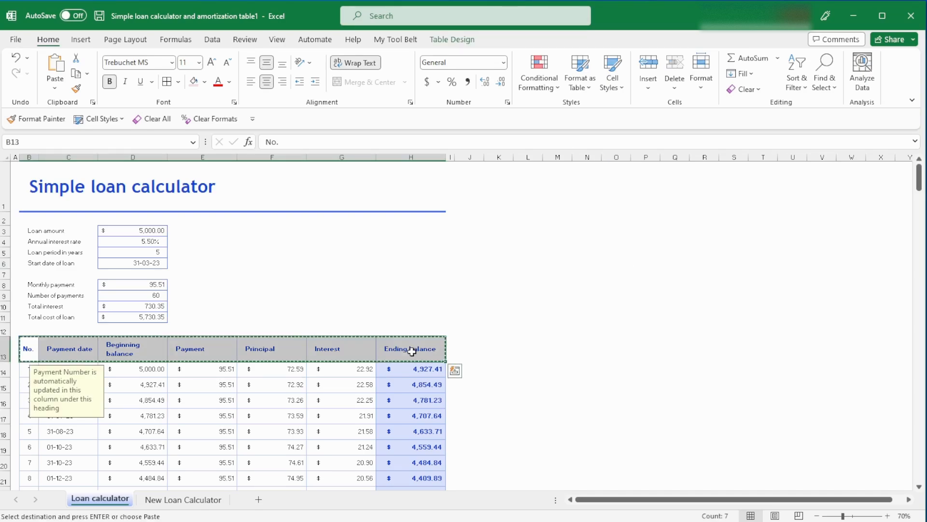
pyautogui.hotkey('ctrl', 'pagedown')
pyautogui.click(148, 405)
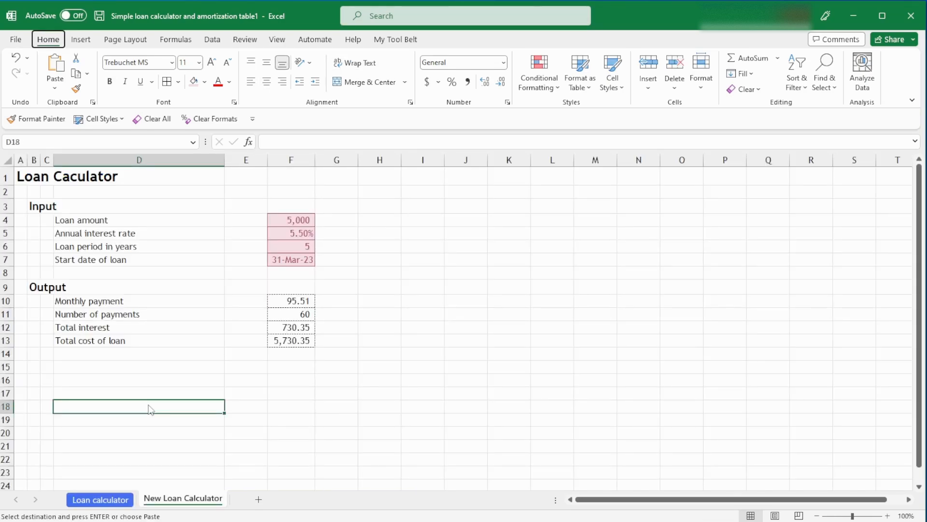
pyautogui.hotkey('ctrl', 'alt', 'v')
pyautogui.press('e')
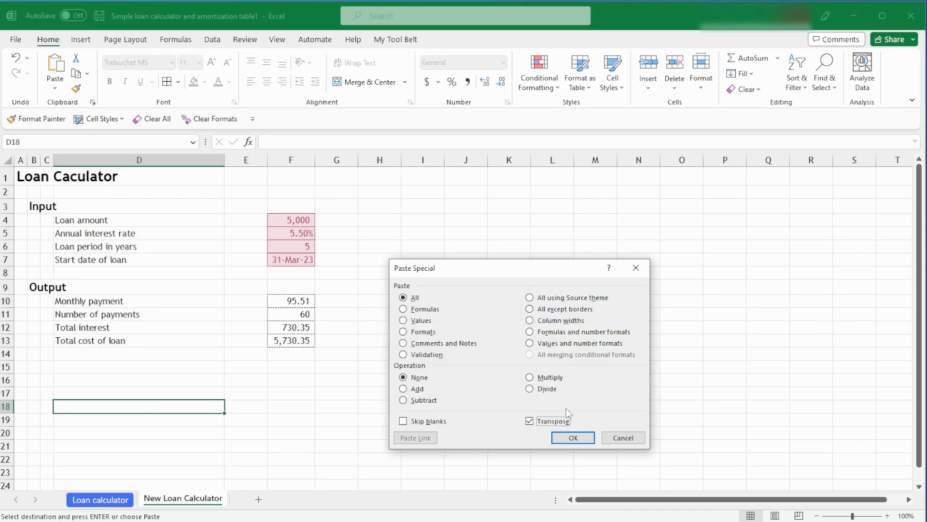
pyautogui.click(572, 437)
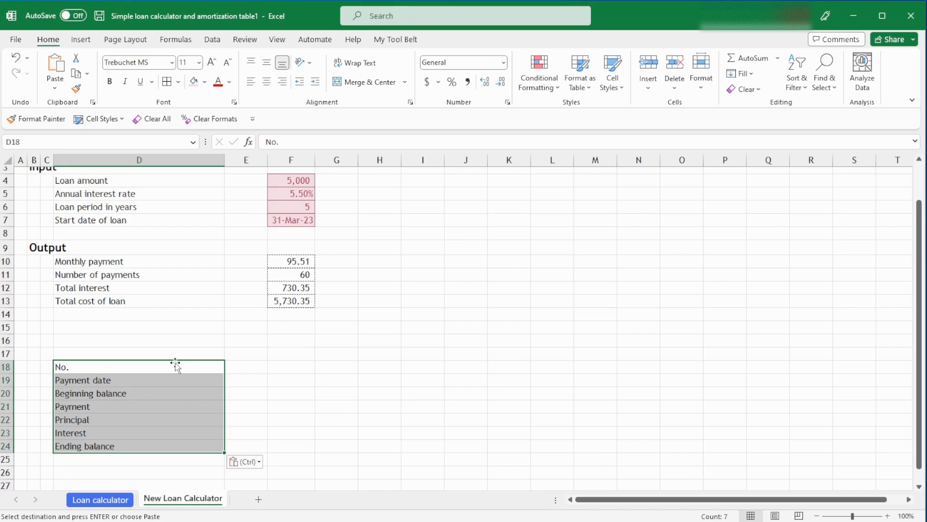
# Enter the heading Calculation in B17 and give it the same formatting as the Output heading in B9
pyautogui.click(33, 354)
pyautogui.write('Calculation')
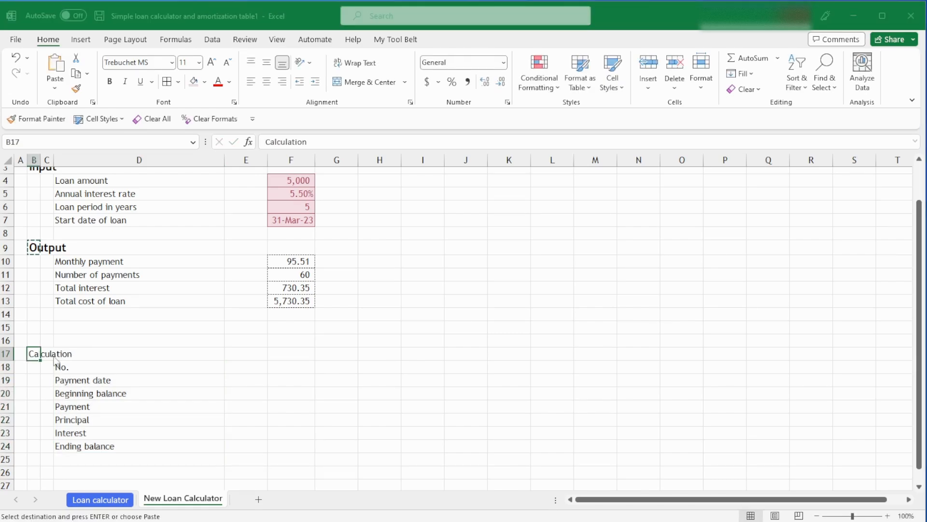
pyautogui.press('Return')
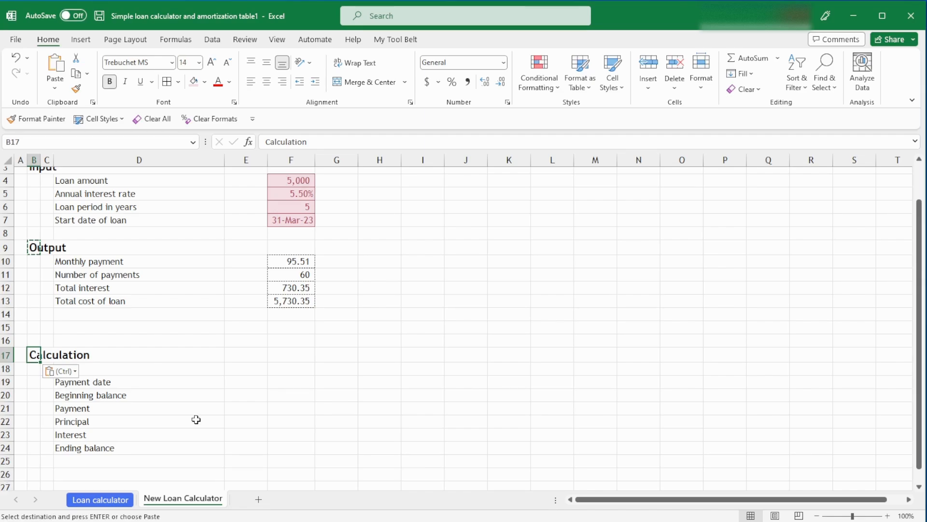
# Examine the payment number formulas in the No. column of the Loan calculator sheet, especially the IFERROR wrapper in B14
pyautogui.click(64, 367)
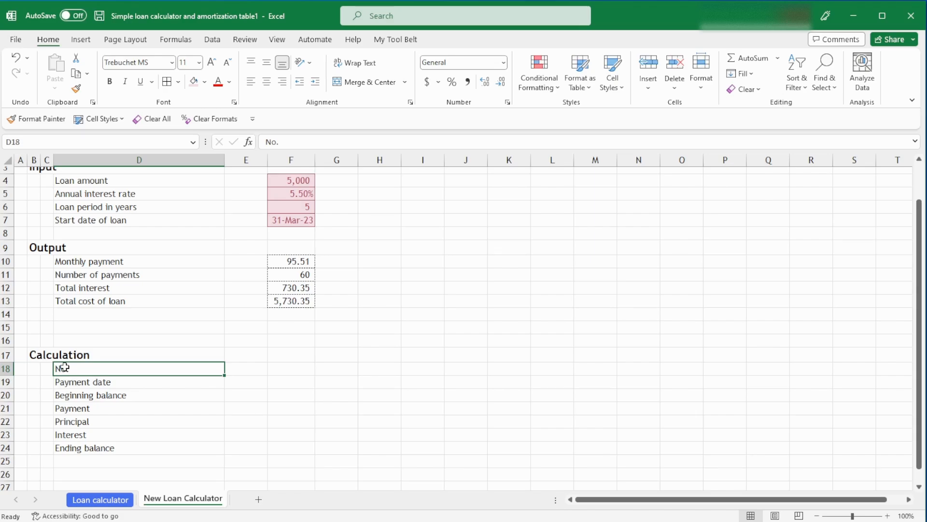
pyautogui.hotkey('ctrl', 'pageup')
pyautogui.click(30, 369)
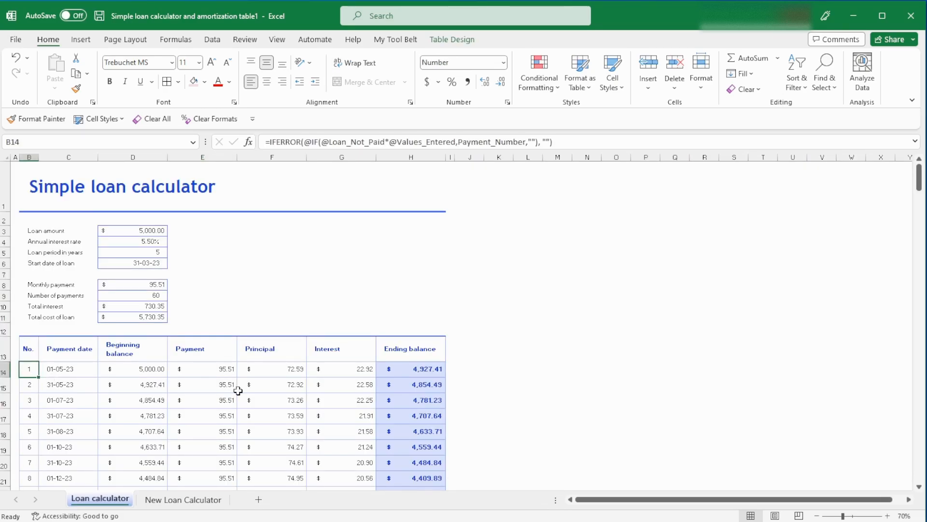
pyautogui.press('Down')
pyautogui.press('Down')
pyautogui.press('Down')
pyautogui.press('Down')
pyautogui.press('Down')
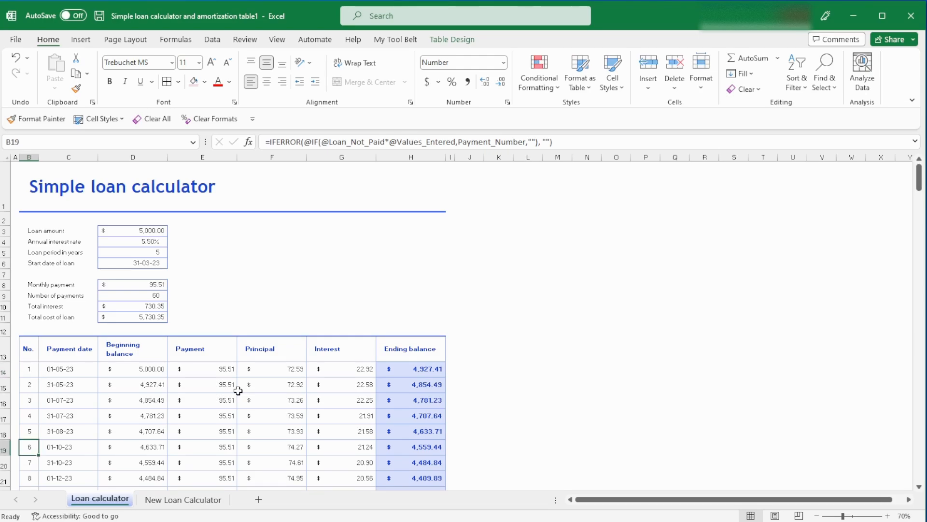
pyautogui.press('Up')
pyautogui.press('Up')
pyautogui.press('Up')
pyautogui.press('Up')
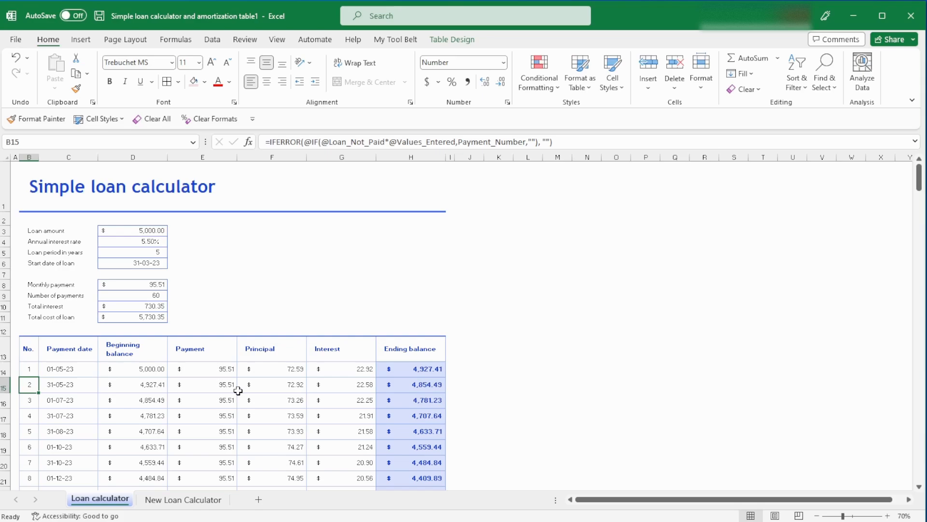
pyautogui.press('Up')
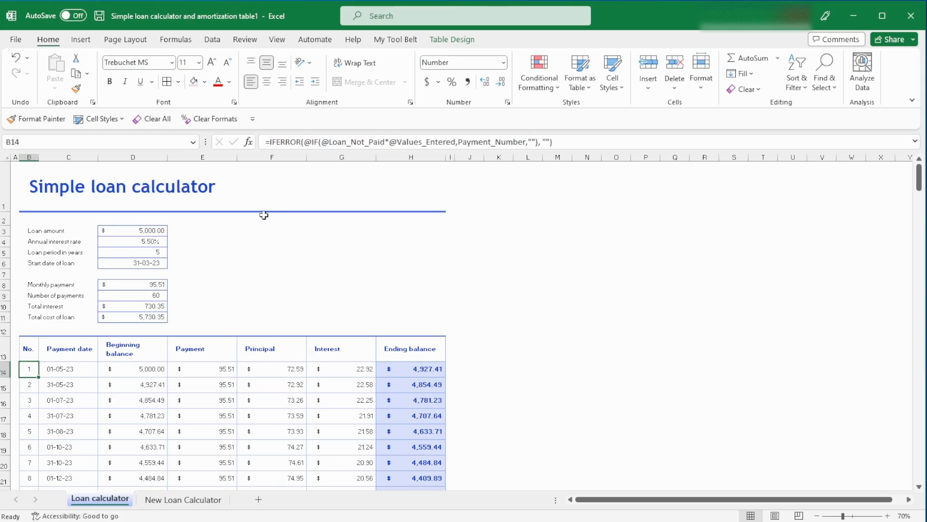
pyautogui.moveTo(265, 142); pyautogui.dragTo(294, 166)
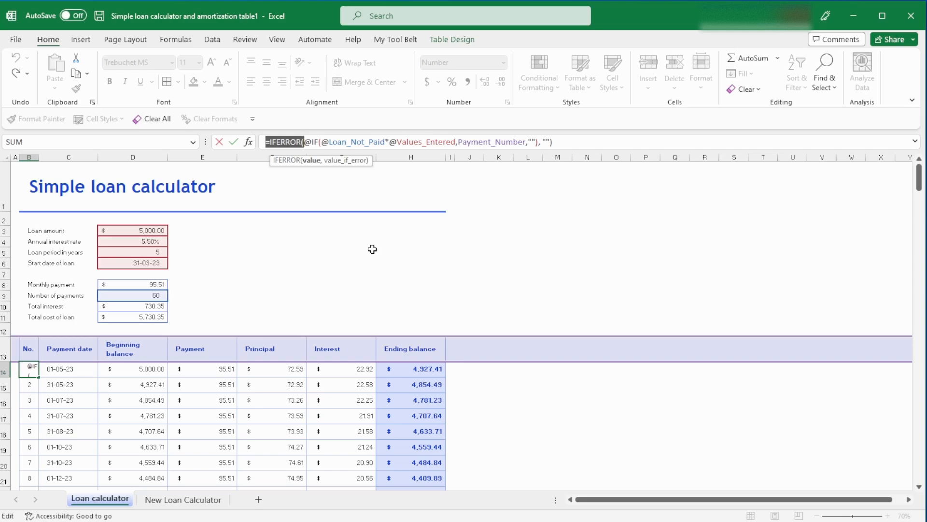
pyautogui.press('Escape')
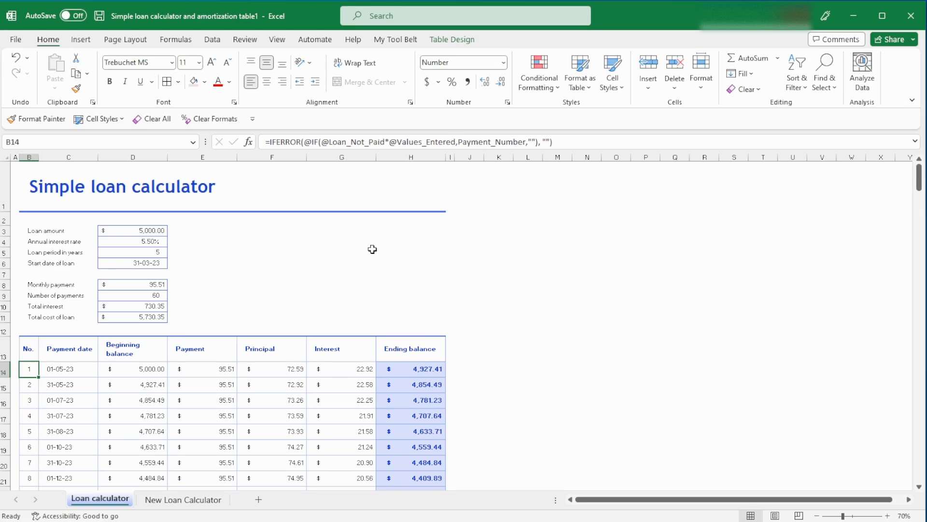
pyautogui.moveTo(265, 141); pyautogui.dragTo(304, 134)
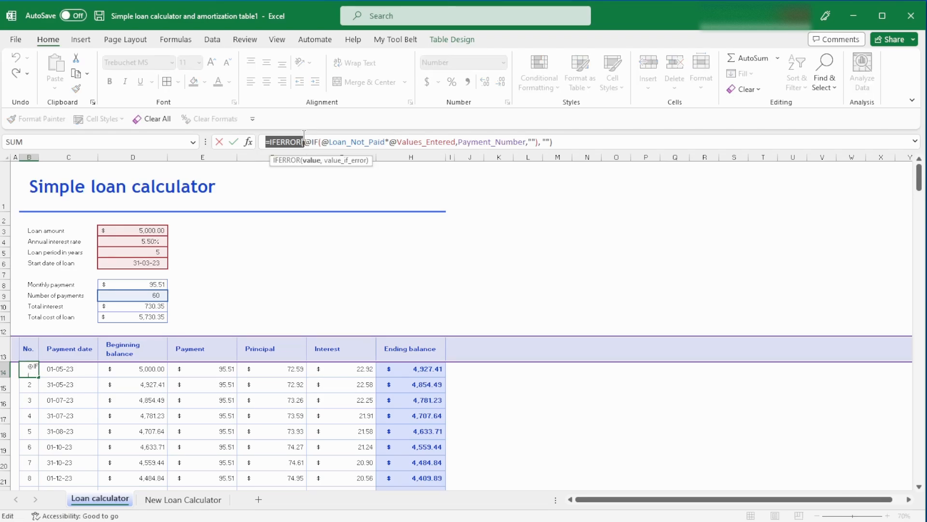
pyautogui.press('Escape')
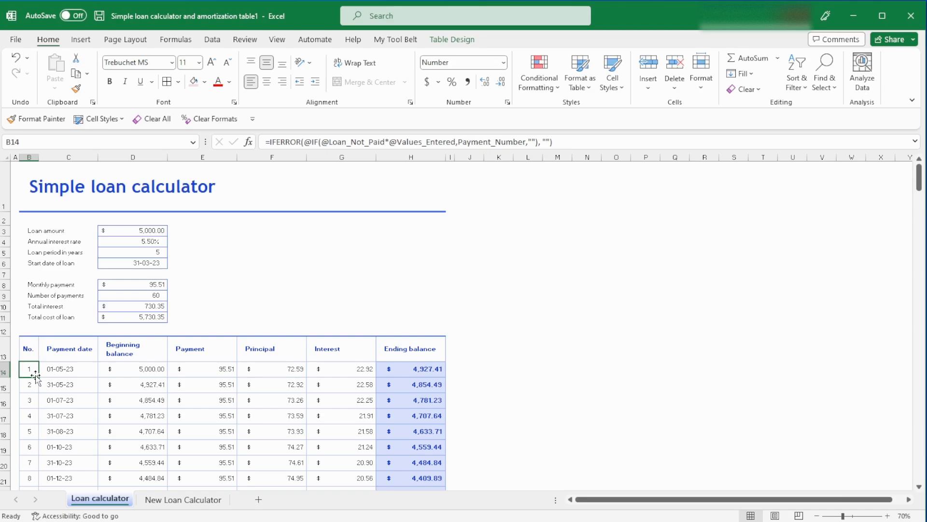
# Check the first payment row and the Start date of loan cell, and return to the New Loan Calculator sheet
pyautogui.hotkey('shift', 'space')
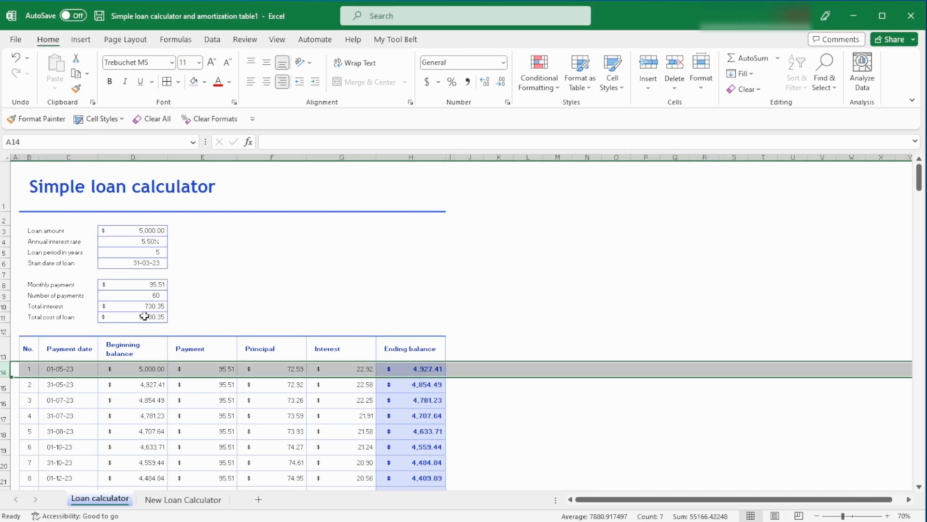
pyautogui.click(153, 263)
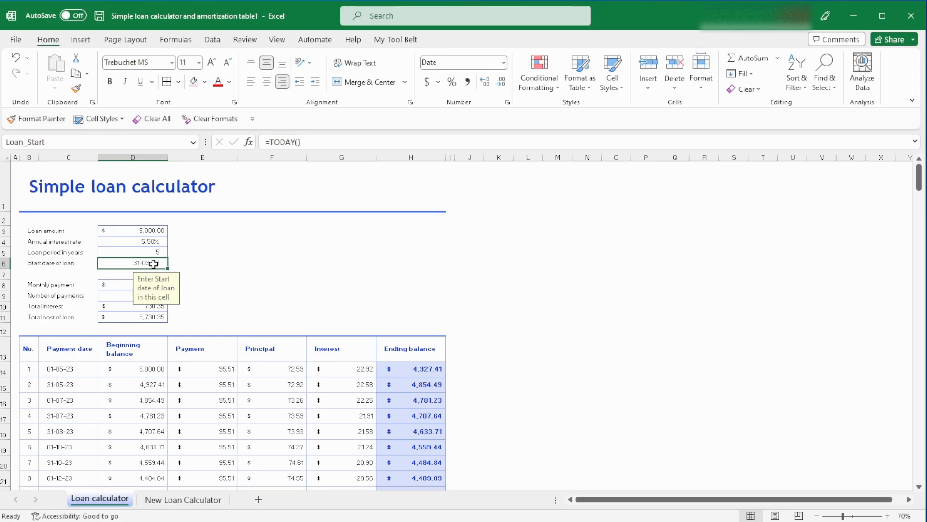
pyautogui.click(173, 500)
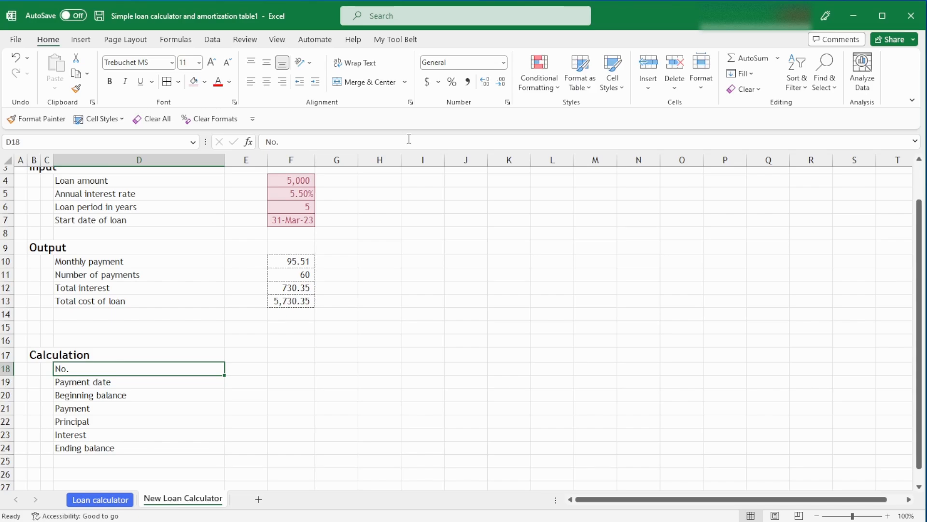
pyautogui.click(466, 346)
pyautogui.click(466, 368)
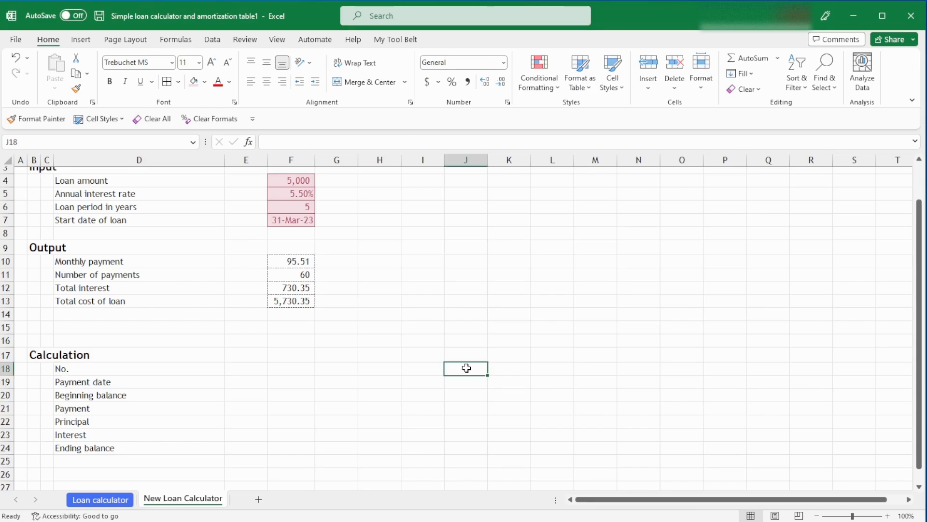
pyautogui.write('1')
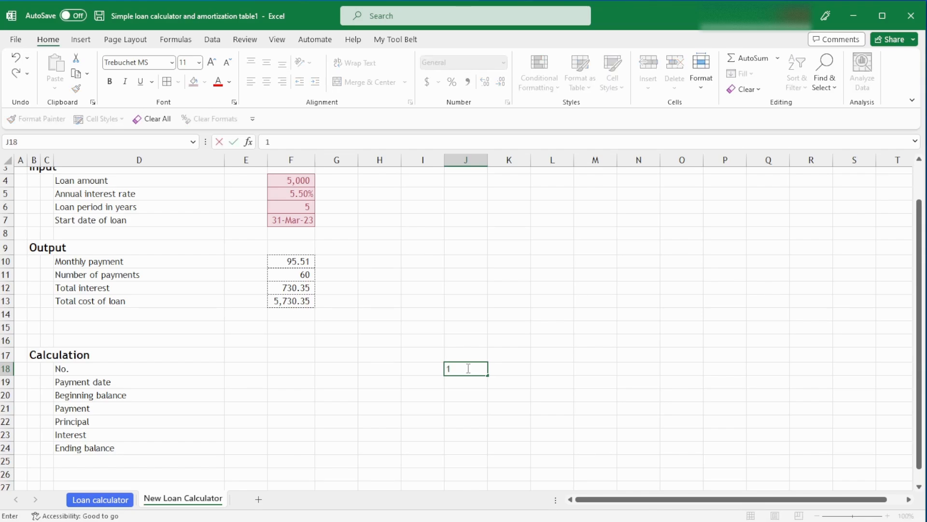
pyautogui.write('t date')
pyautogui.press('Return')
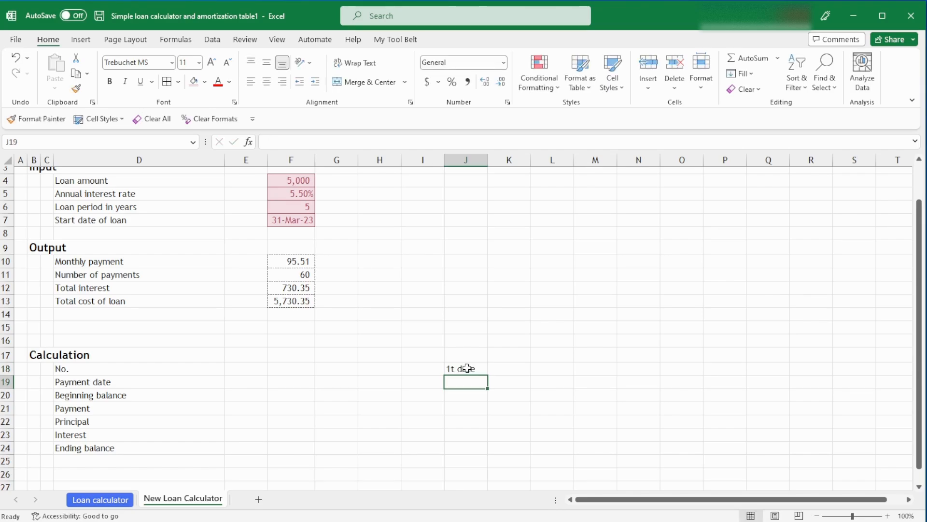
# Start the payment counter in the No. row with 0 in I18 and the formula =I18+1 in J18
pyautogui.press('Left')
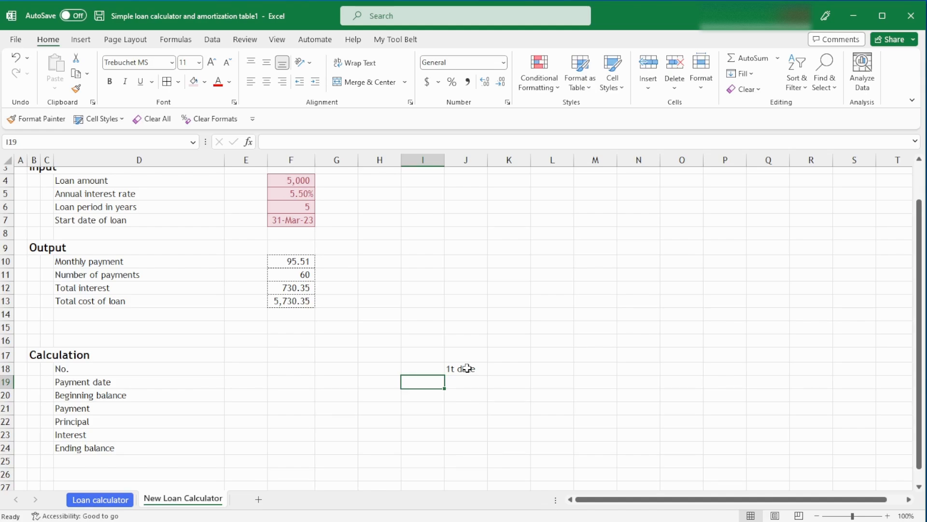
pyautogui.press('Up')
pyautogui.press('BackSpace')
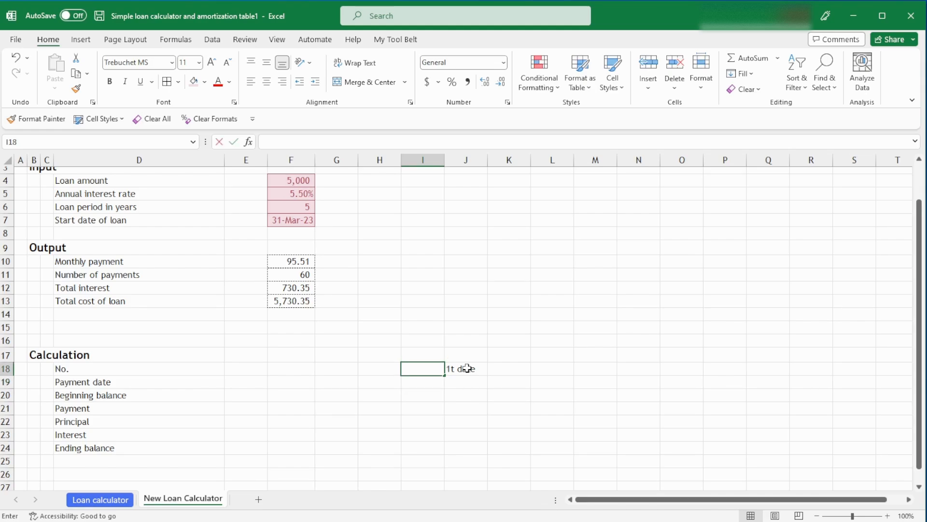
pyautogui.write('0')
pyautogui.press('Return')
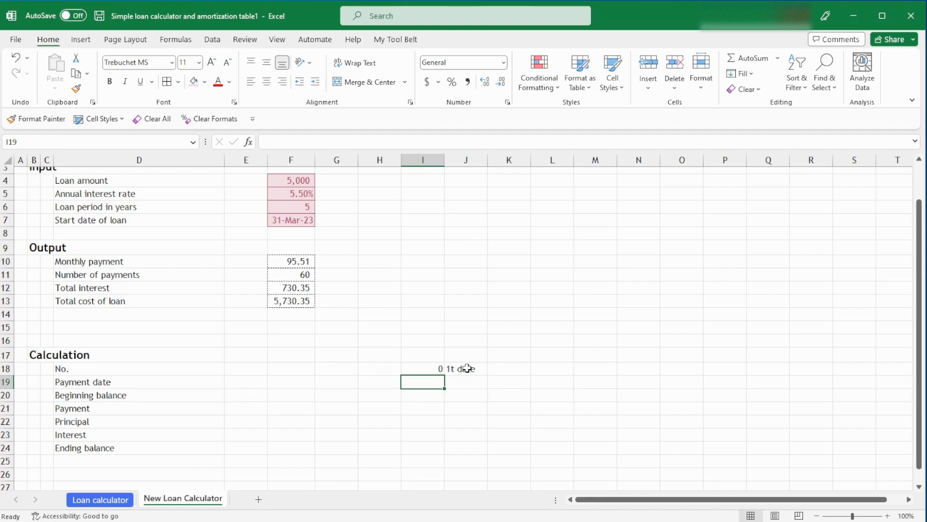
pyautogui.click(467, 368)
pyautogui.press('BackSpace')
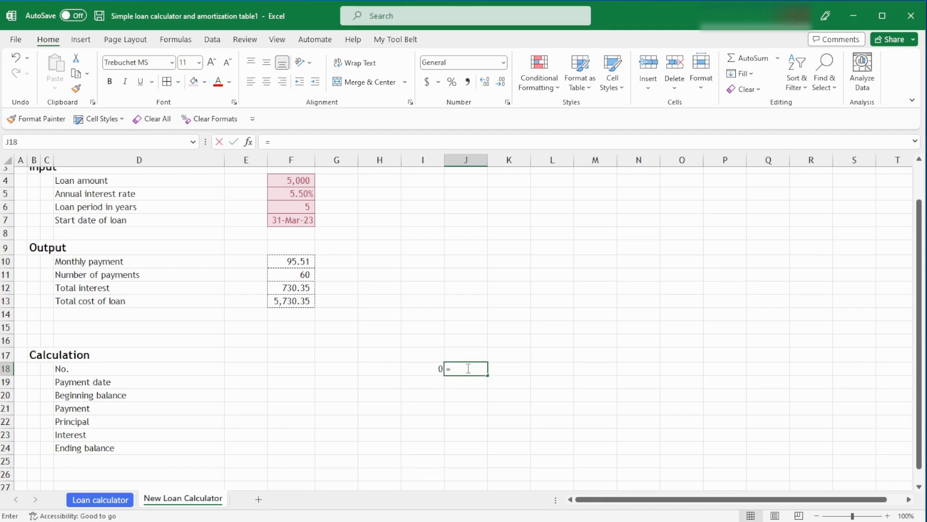
pyautogui.write('=')
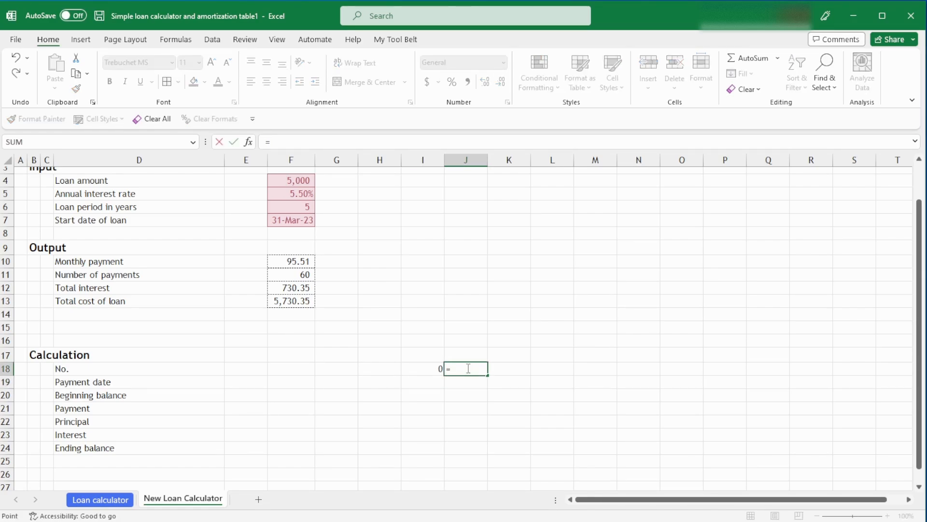
pyautogui.press('Return')
# Copy the counter formula from J18 across row 18 through column DE, covering 100 payment numbers
pyautogui.click(467, 368)
pyautogui.hotkey('ctrl', 'c')
pyautogui.hotkey('shift', 'Right')
pyautogui.hotkey('shift', 'Right')
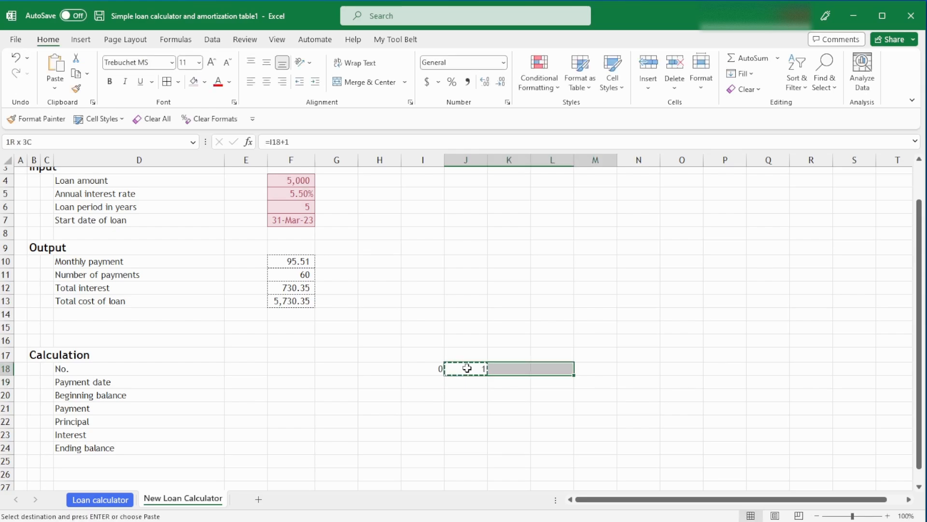
pyautogui.hotkey('shift', 'Right')
pyautogui.hotkey('shift', 'Right')
pyautogui.hotkey('shift', 'Right')
pyautogui.hotkey('shift', 'Right')
pyautogui.hotkey('shift', 'Right')
pyautogui.hotkey('shift', 'Right')
pyautogui.hotkey('shift', 'Right')
pyautogui.hotkey('shift', 'Right')
pyautogui.hotkey('shift', 'Right')
pyautogui.hotkey('shift', 'Right')
pyautogui.hotkey('shift', 'Right')
pyautogui.hotkey('shift', 'Right')
pyautogui.hotkey('shift', 'Right')
pyautogui.hotkey('shift', 'Right')
pyautogui.hotkey('shift', 'Right')
pyautogui.hotkey('shift', 'Right')
pyautogui.hotkey('shift', 'Right')
pyautogui.hotkey('shift', 'Right')
pyautogui.hotkey('shift', 'Right')
pyautogui.hotkey('shift', 'Right')
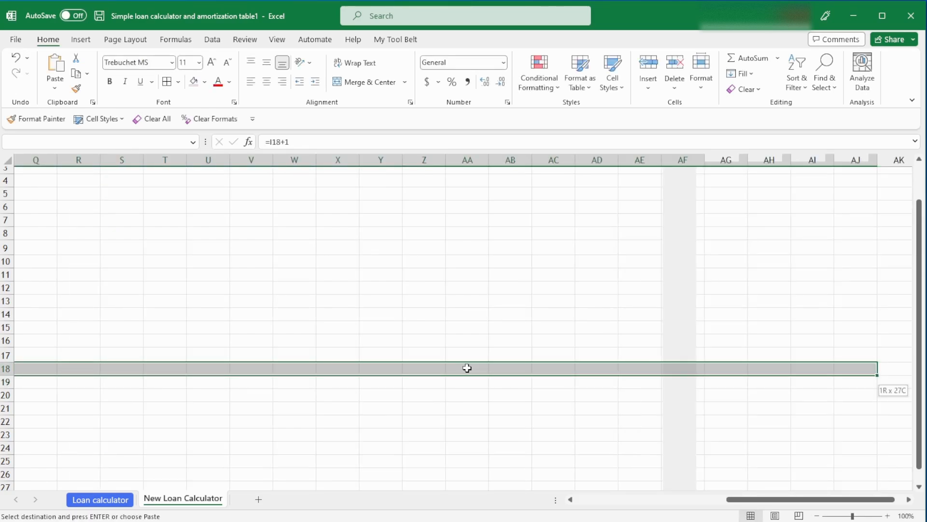
pyautogui.hotkey('shift', 'Right')
pyautogui.hotkey('shift', 'Right')
pyautogui.hotkey('shift', 'Right')
pyautogui.hotkey('shift', 'Right')
pyautogui.hotkey('shift', 'Right')
pyautogui.hotkey('shift', 'Right')
pyautogui.hotkey('shift', 'Right')
pyautogui.hotkey('shift', 'Right')
pyautogui.hotkey('shift', 'Right')
pyautogui.hotkey('shift', 'Right')
pyautogui.hotkey('shift', 'Right')
pyautogui.hotkey('shift', 'Right')
pyautogui.hotkey('shift', 'Right')
pyautogui.hotkey('shift', 'Right')
pyautogui.hotkey('shift', 'Right')
pyautogui.hotkey('shift', 'Right')
pyautogui.hotkey('shift', 'Right')
pyautogui.hotkey('shift', 'Right')
pyautogui.hotkey('shift', 'Right')
pyautogui.hotkey('shift', 'Right')
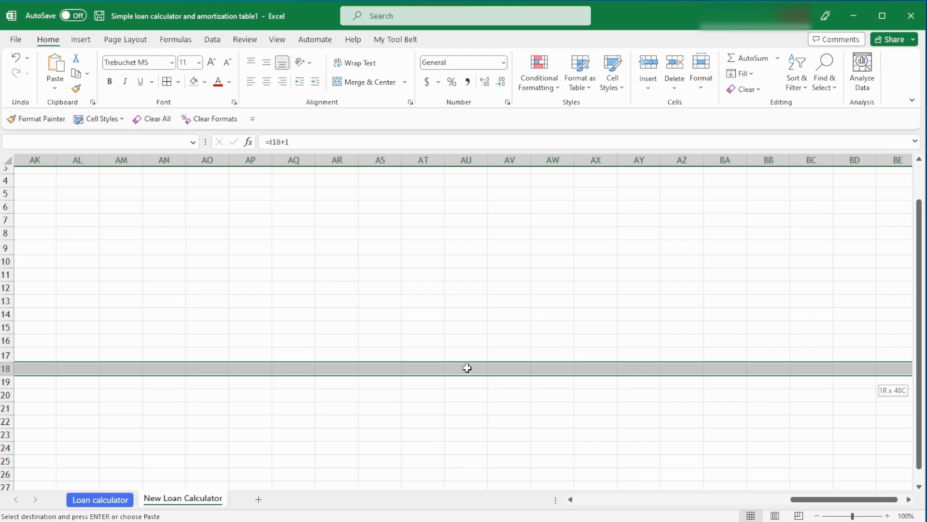
pyautogui.hotkey('shift', 'Right')
pyautogui.hotkey('shift', 'Right')
pyautogui.hotkey('shift', 'Right')
pyautogui.hotkey('shift', 'Right')
pyautogui.hotkey('shift', 'Right')
pyautogui.hotkey('shift', 'Right')
pyautogui.hotkey('shift', 'Right')
pyautogui.hotkey('shift', 'Right')
pyautogui.hotkey('shift', 'Right')
pyautogui.hotkey('shift', 'Right')
pyautogui.hotkey('shift', 'Right')
pyautogui.hotkey('shift', 'Right')
pyautogui.hotkey('shift', 'Right')
pyautogui.hotkey('shift', 'Right')
pyautogui.hotkey('shift', 'Right')
pyautogui.hotkey('shift', 'Right')
pyautogui.hotkey('shift', 'Right')
pyautogui.hotkey('shift', 'Right')
pyautogui.hotkey('shift', 'Right')
pyautogui.hotkey('shift', 'Right')
pyautogui.hotkey('shift', 'Right')
pyautogui.hotkey('shift', 'Right')
pyautogui.hotkey('shift', 'Right')
pyautogui.hotkey('shift', 'Right')
pyautogui.hotkey('shift', 'Right')
pyautogui.hotkey('shift', 'Right')
pyautogui.hotkey('shift', 'Right')
pyautogui.hotkey('shift', 'Right')
pyautogui.hotkey('shift', 'Right')
pyautogui.hotkey('shift', 'Right')
pyautogui.hotkey('shift', 'Right')
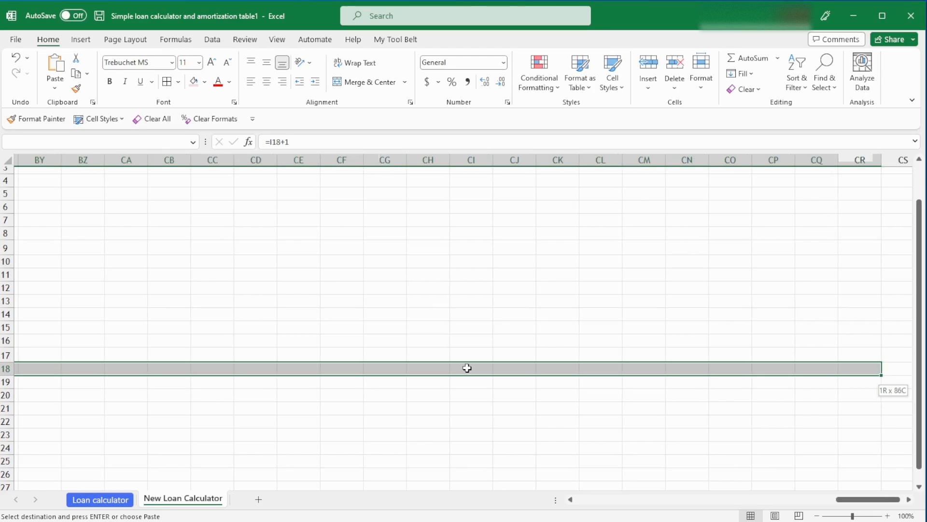
pyautogui.hotkey('shift', 'Right')
pyautogui.hotkey('shift', 'Right')
pyautogui.hotkey('shift', 'Right')
pyautogui.hotkey('shift', 'Right')
pyautogui.hotkey('shift', 'Right')
pyautogui.hotkey('shift', 'Right')
pyautogui.hotkey('shift', 'Right')
pyautogui.hotkey('shift', 'Right')
pyautogui.hotkey('shift', 'Right')
pyautogui.hotkey('shift', 'Right')
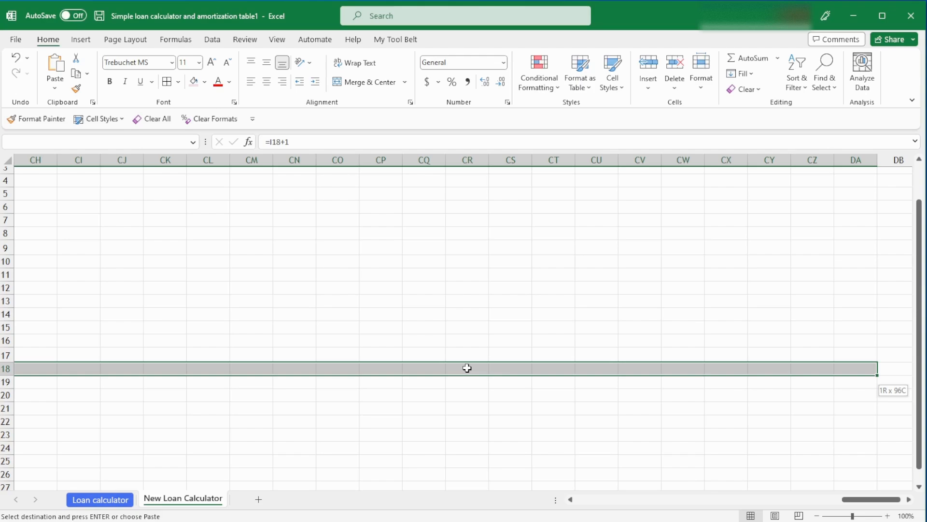
pyautogui.hotkey('shift', 'Right')
pyautogui.hotkey('shift', 'Right')
pyautogui.hotkey('shift', 'Right')
pyautogui.hotkey('shift', 'Right')
pyautogui.hotkey('shift', 'Right')
pyautogui.hotkey('shift', 'Right')
pyautogui.hotkey('shift', 'Right')
pyautogui.hotkey('shift', 'Right')
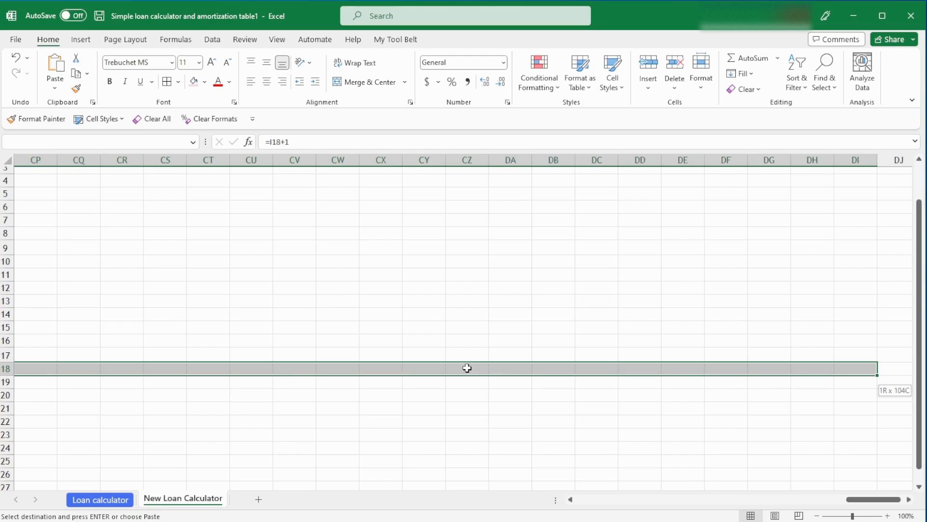
pyautogui.hotkey('shift', 'Left')
pyautogui.hotkey('shift', 'Left')
pyautogui.hotkey('shift', 'Left')
pyautogui.hotkey('shift', 'Left')
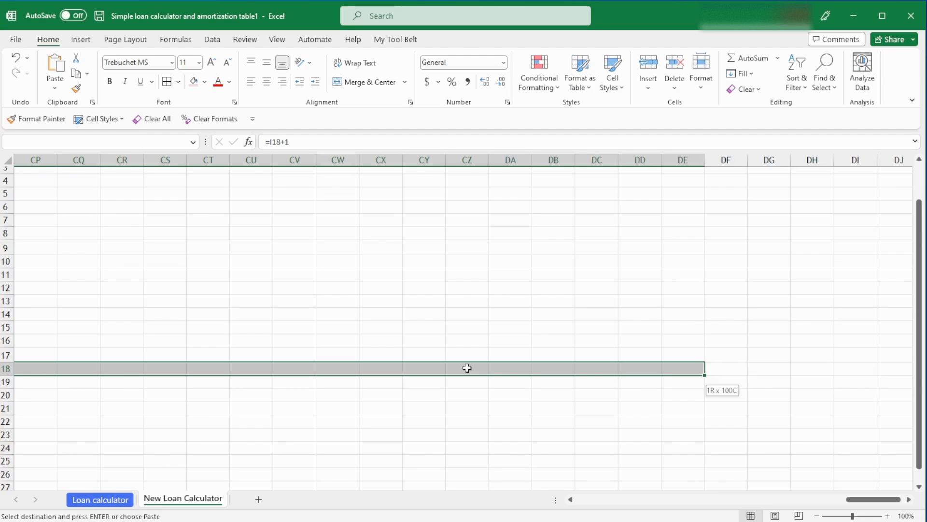
pyautogui.hotkey('ctrl', 'v')
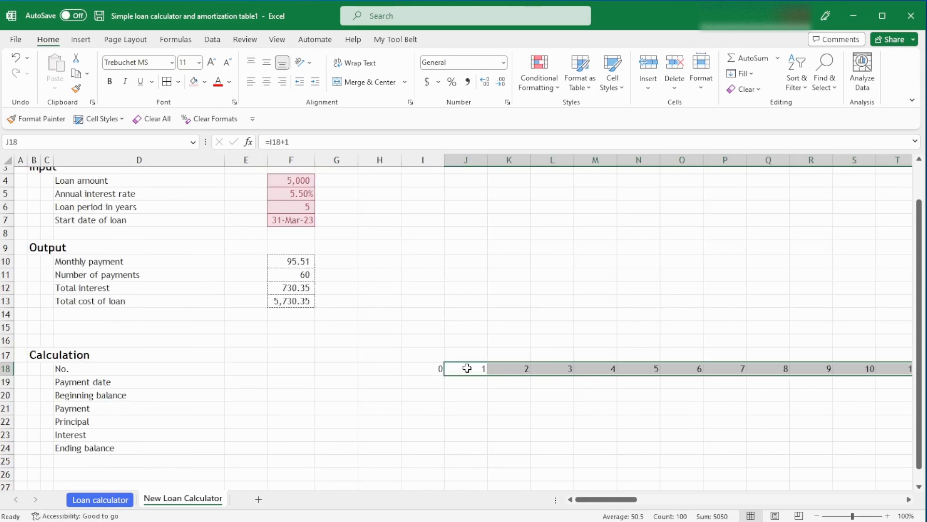
pyautogui.press('Right')
pyautogui.press('Right')
pyautogui.press('Right')
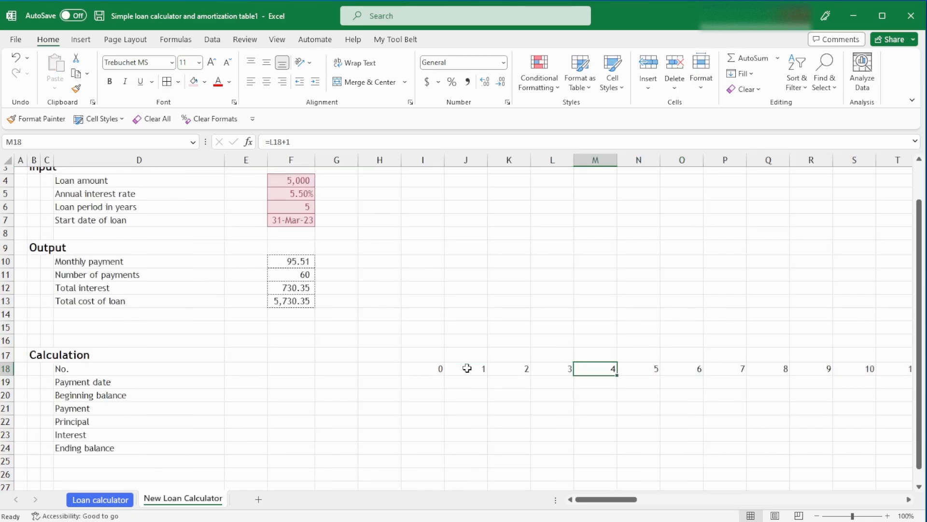
# Compare the payment number formula in B14 of the Loan calculator sheet with the counter formulas in row 18 of New Loan Calculator
pyautogui.hotkey('ctrl', 'pageup')
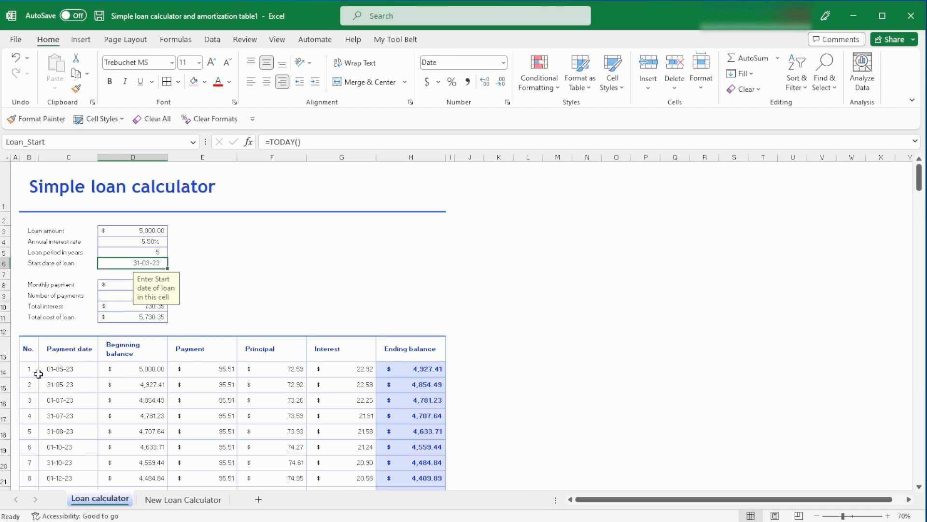
pyautogui.click(39, 373)
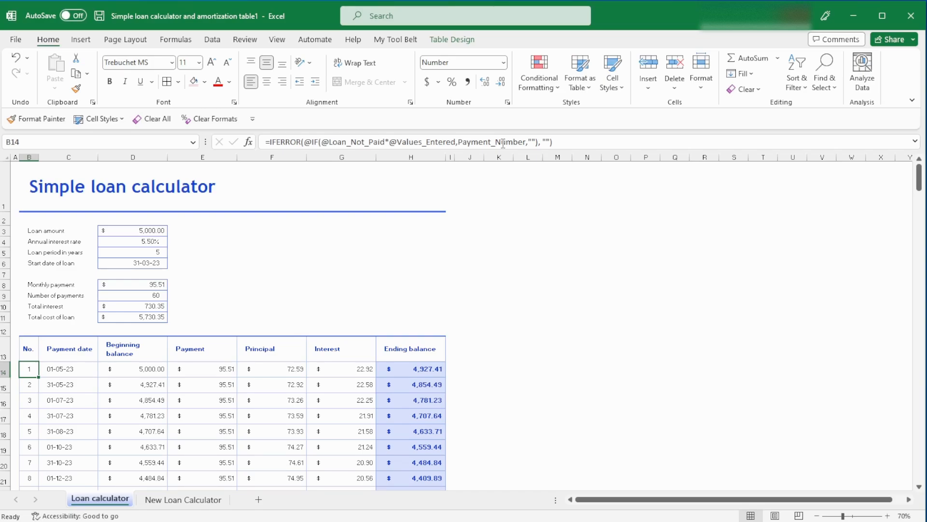
pyautogui.hotkey('ctrl', 'pagedown')
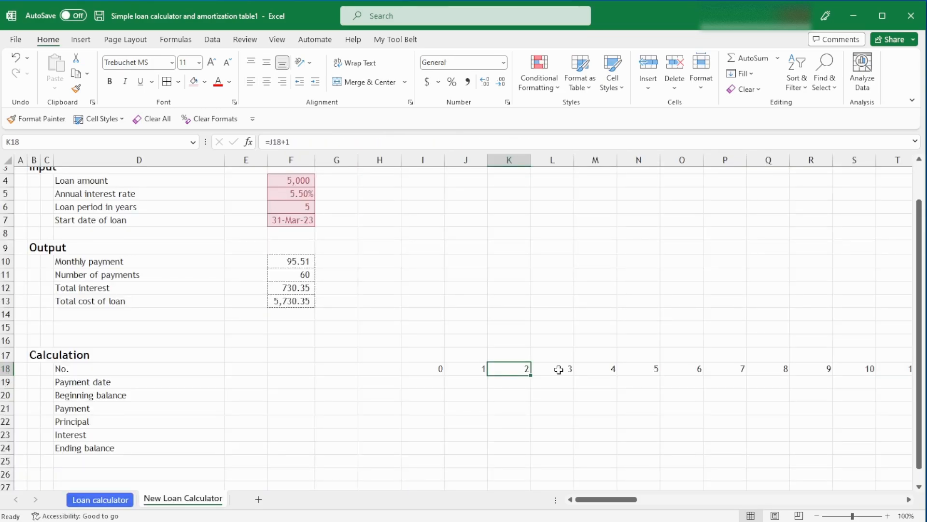
pyautogui.press('Right')
pyautogui.press('Right')
pyautogui.press('Right')
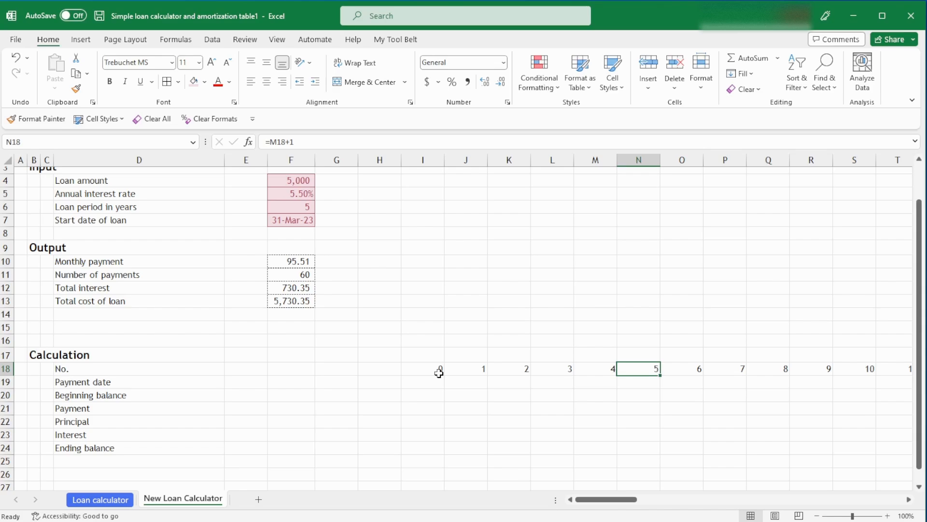
# Examine the Loan_Not_Paid*Values_Entered condition in the formula of B14 on the Loan calculator sheet
pyautogui.hotkey('ctrl', 'pageup')
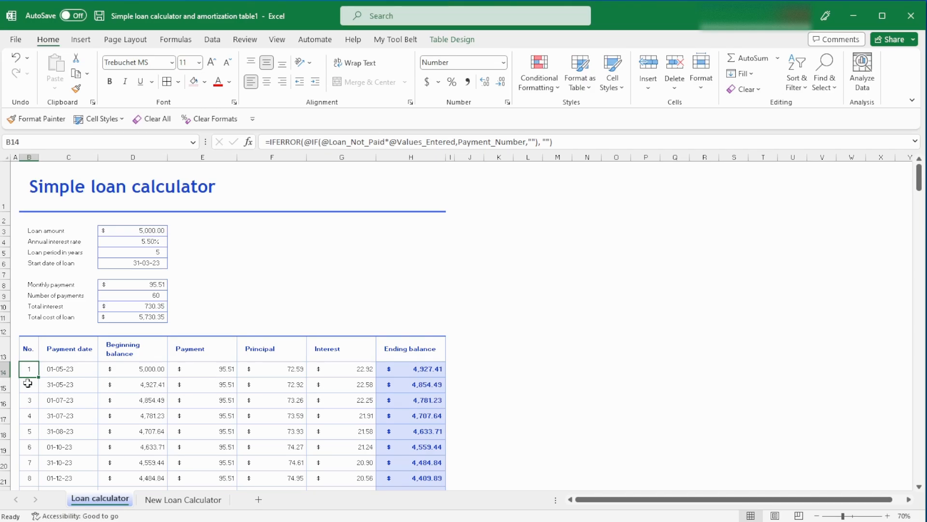
pyautogui.moveTo(322, 142); pyautogui.dragTo(455, 142)
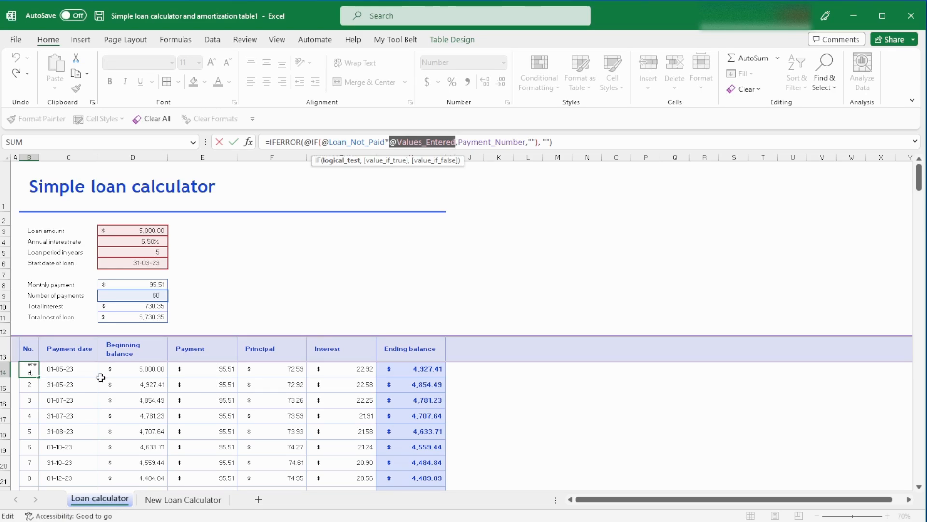
pyautogui.press('Escape')
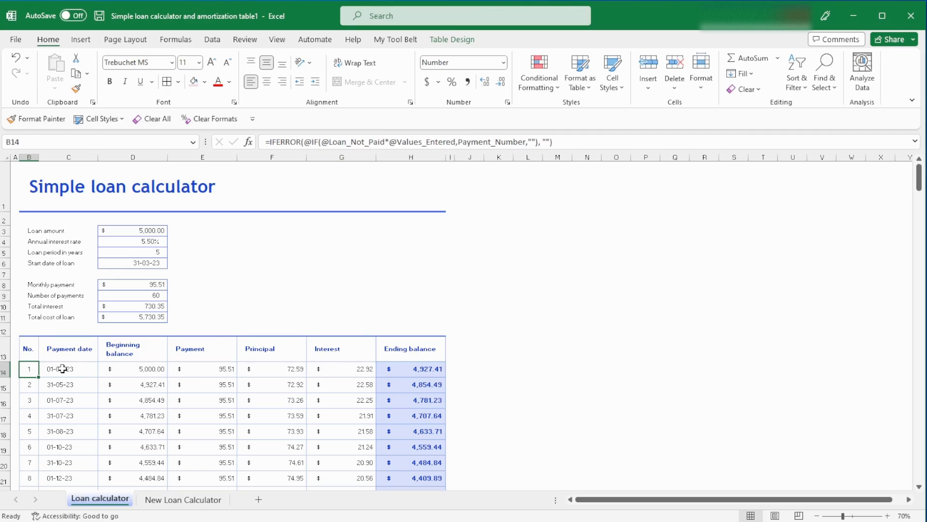
# Inspect the first payment date formula in C14, focusing on the Payment_Date name
pyautogui.doubleClick(62, 369)
pyautogui.doubleClick(480, 141)
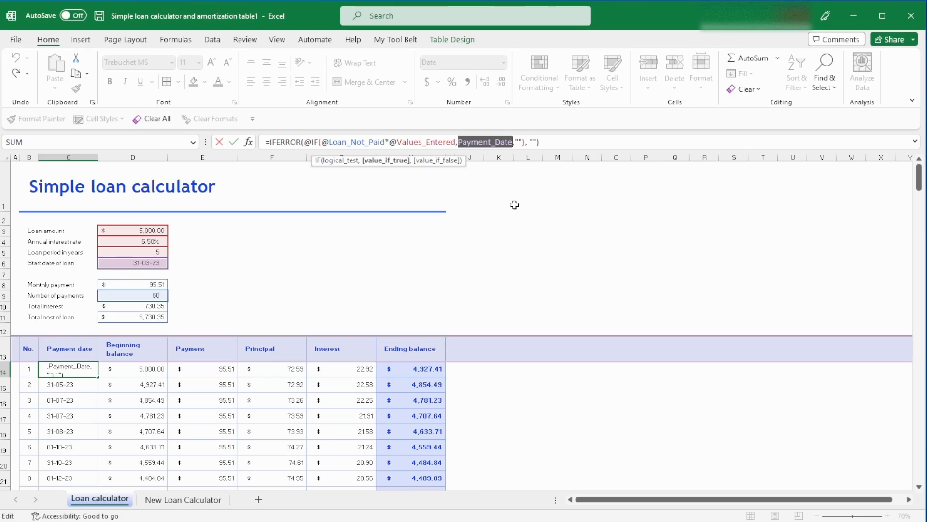
pyautogui.press('Escape')
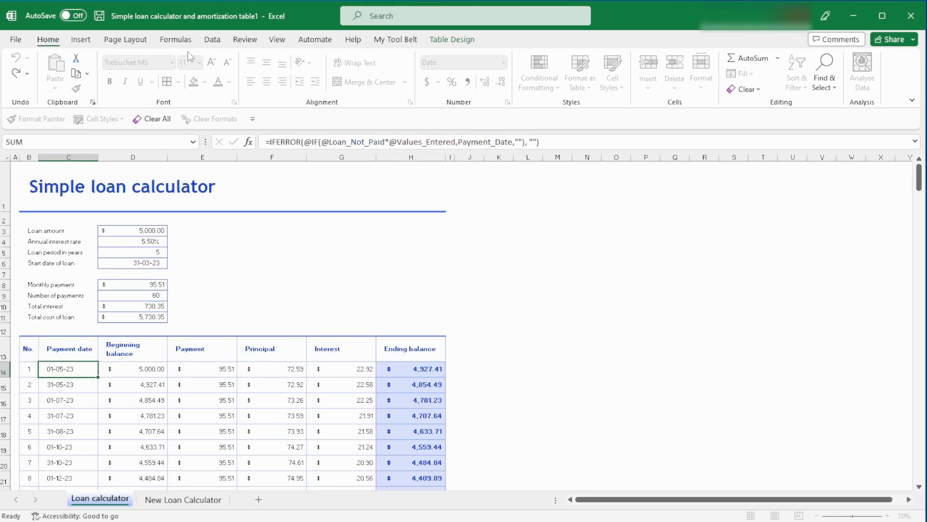
# Look up the definition of Payment_Date in the Name Manager and check the first dates in the Payment date column
pyautogui.click(176, 40)
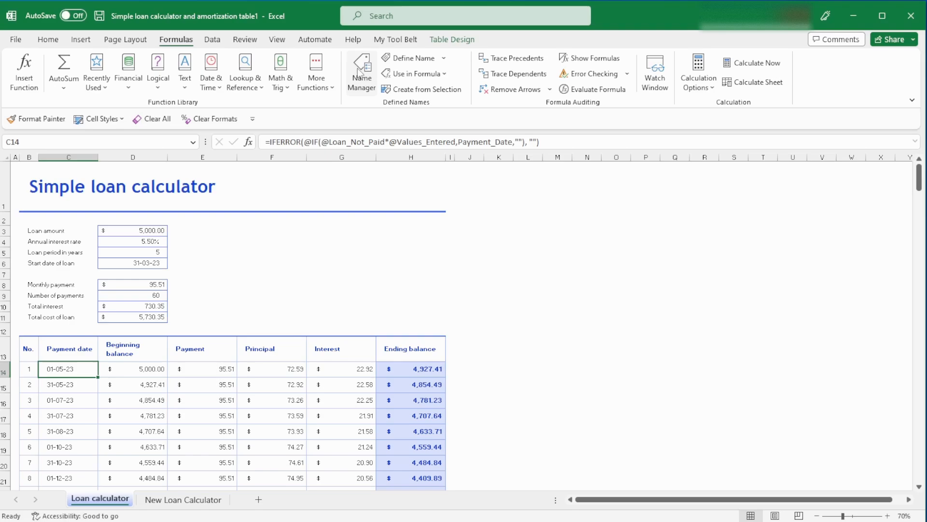
pyautogui.click(360, 72)
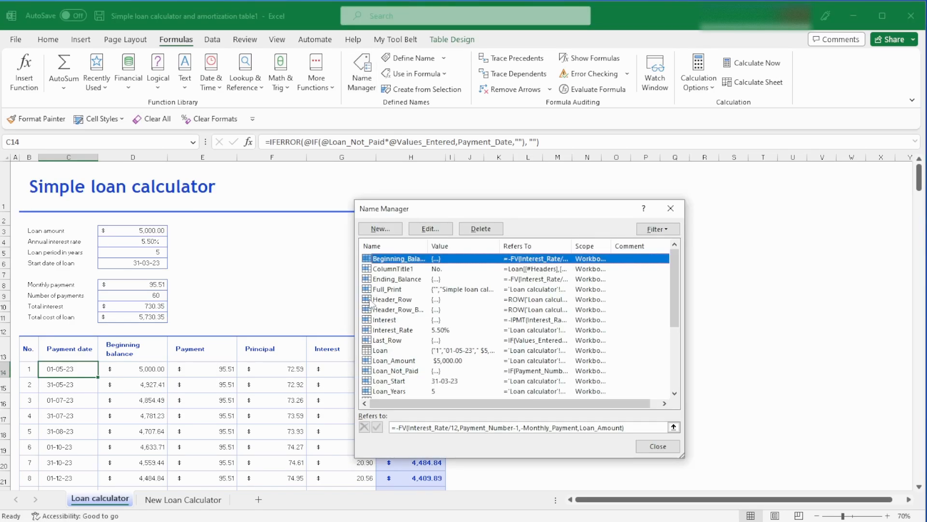
pyautogui.click(405, 311)
pyautogui.scroll(-3, 405, 312)
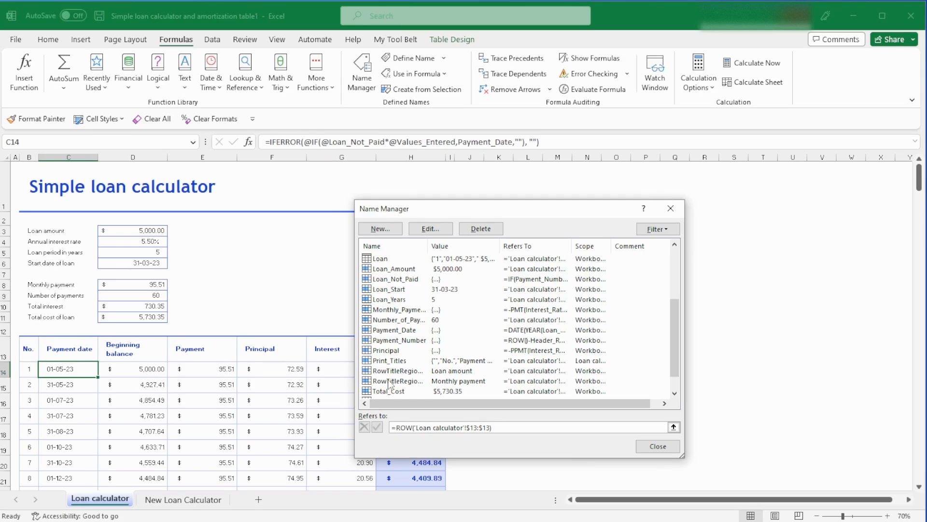
pyautogui.click(395, 331)
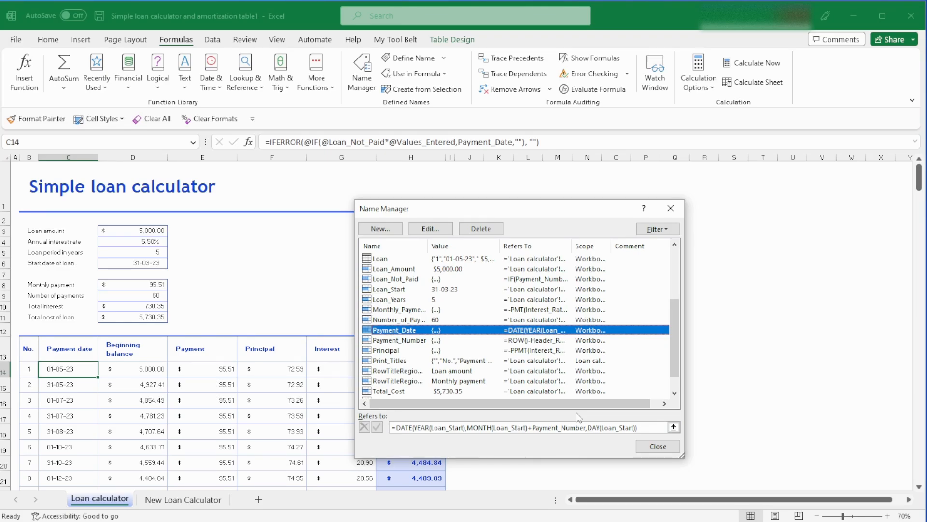
pyautogui.click(658, 446)
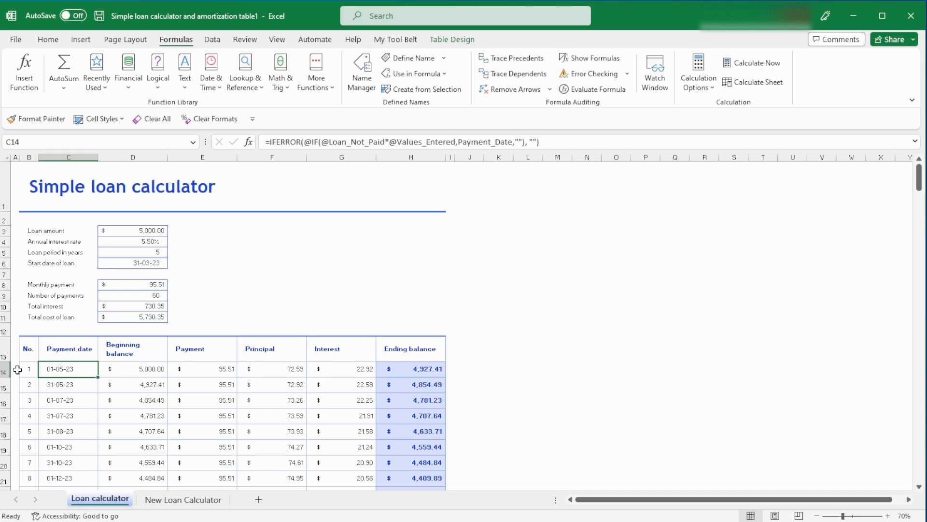
pyautogui.moveTo(60, 348); pyautogui.dragTo(62, 393)
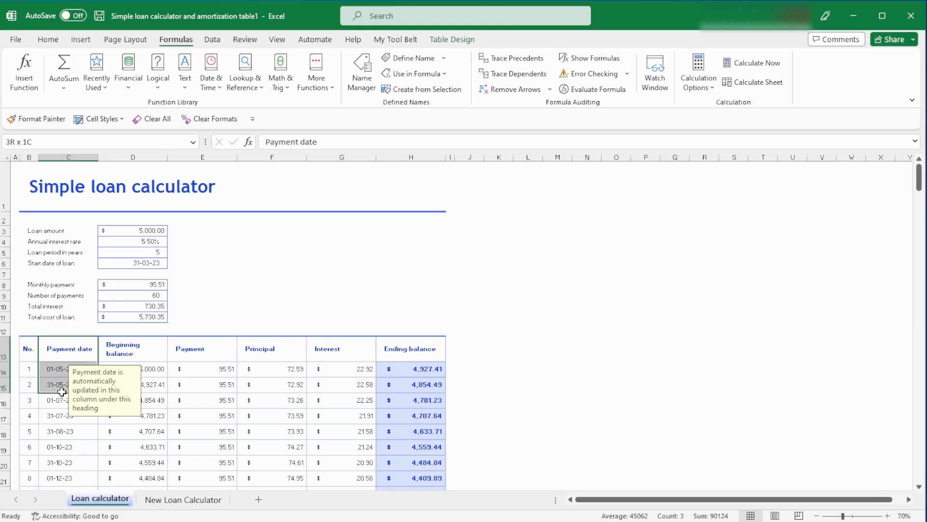
# Rename the Payment date label in D19 of the New Loan Calculator sheet to "End of the period"
pyautogui.click(70, 351)
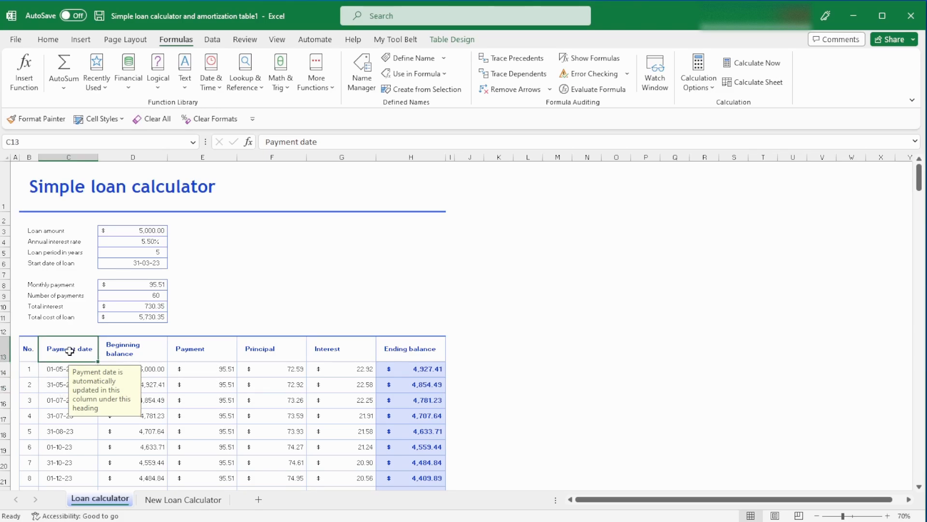
pyautogui.click(54, 368)
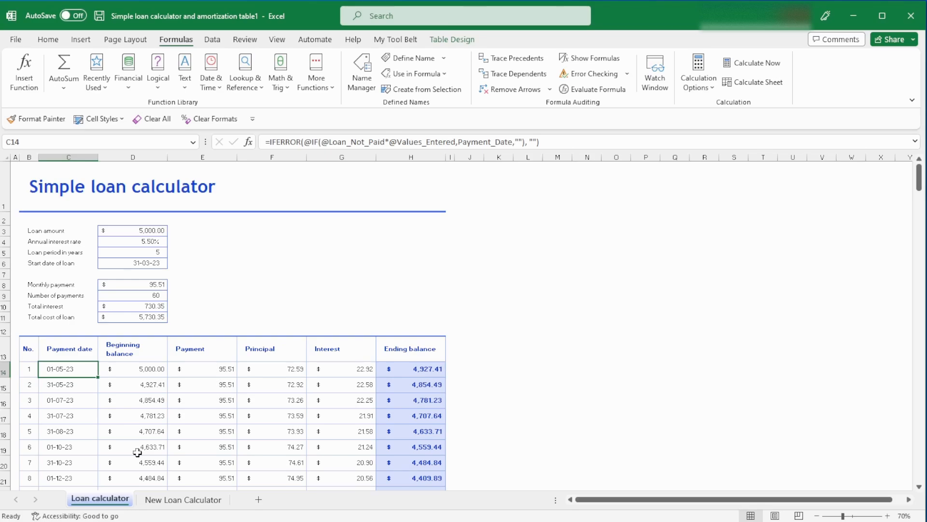
pyautogui.click(183, 499)
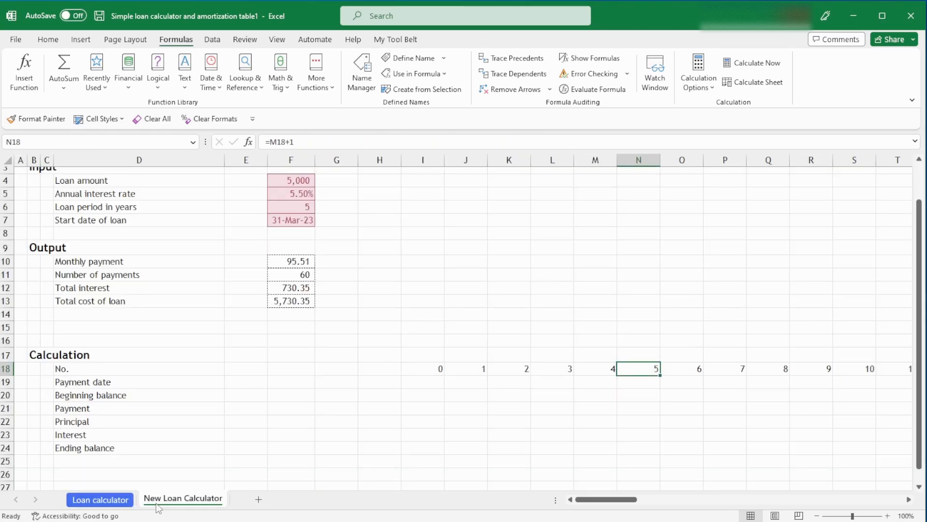
pyautogui.click(146, 383)
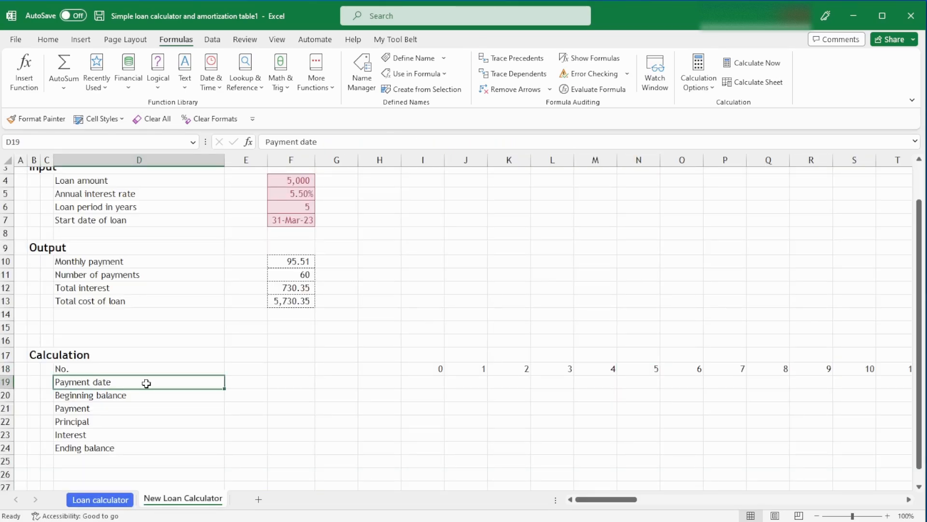
pyautogui.press('F2')
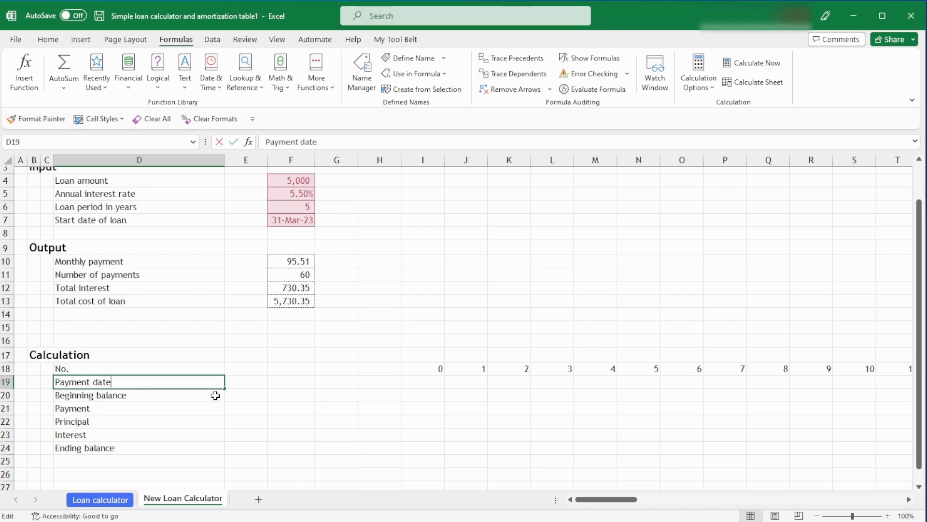
pyautogui.hotkey('shift', 'Home')
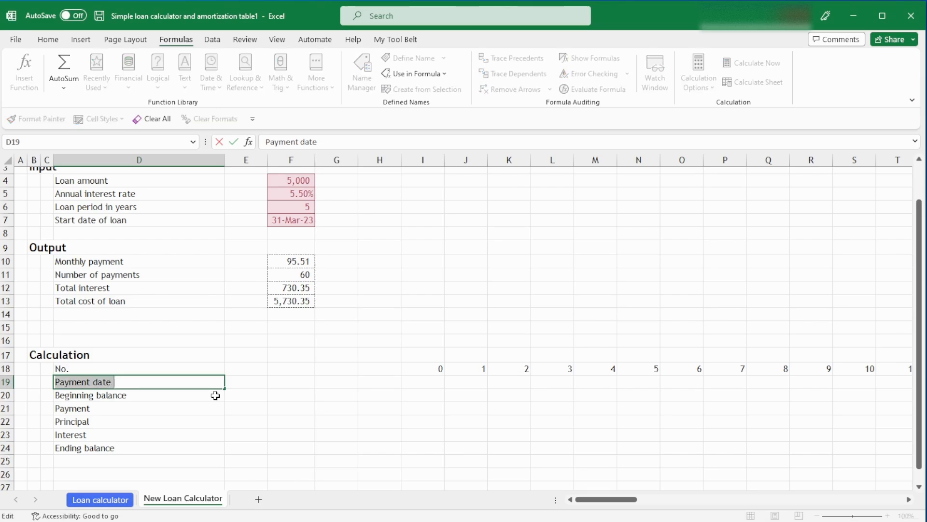
pyautogui.write('End of the period')
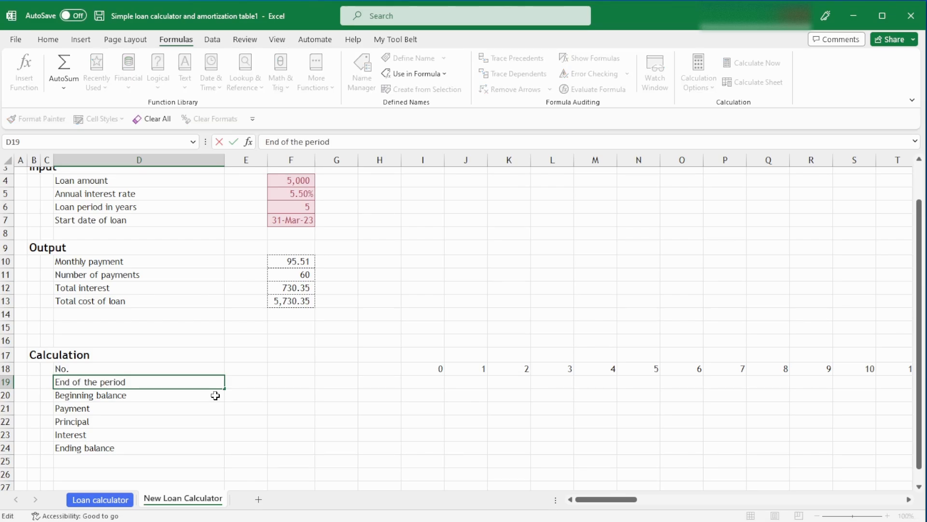
pyautogui.press('Return')
# Check the payment dates on the Loan calculator sheet against the End of the period row, ending at I19 of New Loan Calculator
pyautogui.hotkey('ctrl', 'pageup')
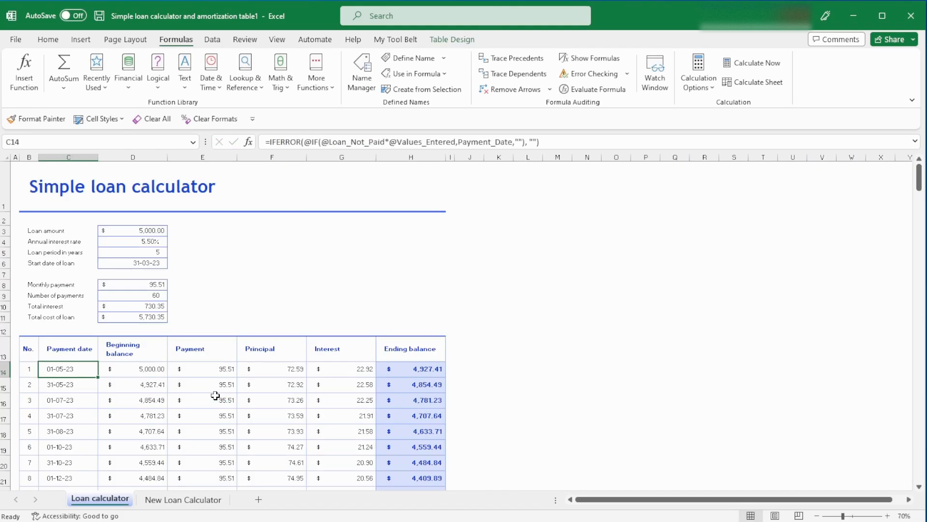
pyautogui.hotkey('ctrl', 'pagedown')
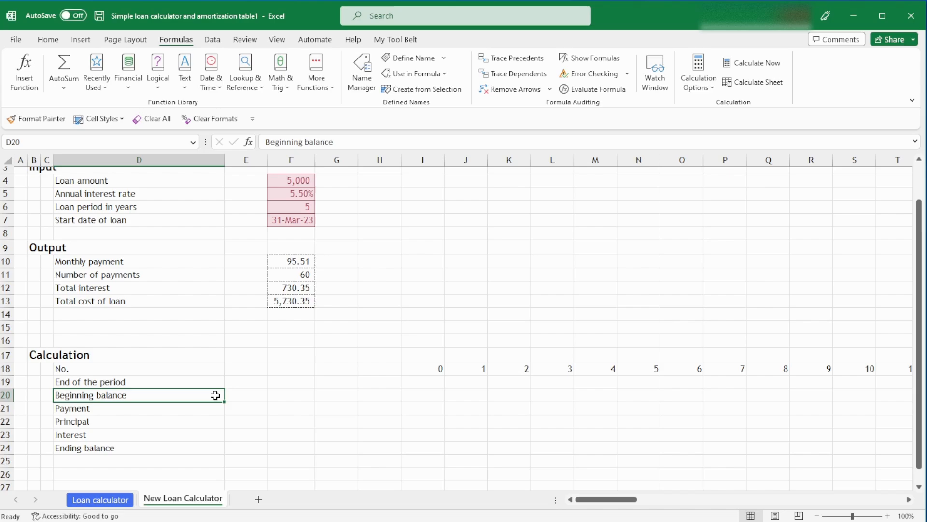
pyautogui.press('Up')
pyautogui.press('Right')
pyautogui.press('Right')
pyautogui.press('Right')
pyautogui.press('Right')
pyautogui.press('Right')
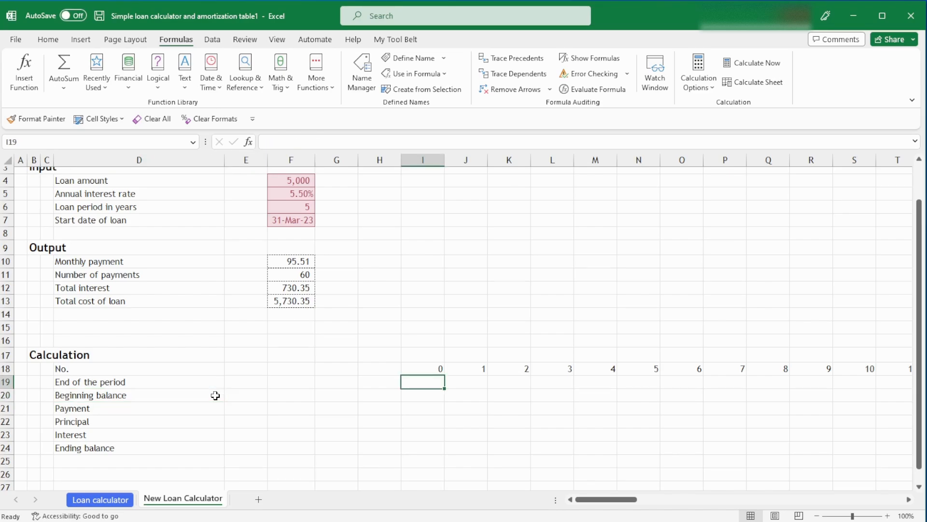
# Examine the DATE formula behind the Payment_Date name used in C14 of the Loan calculator sheet, using the Name Manager
pyautogui.hotkey('ctrl', 'pageup')
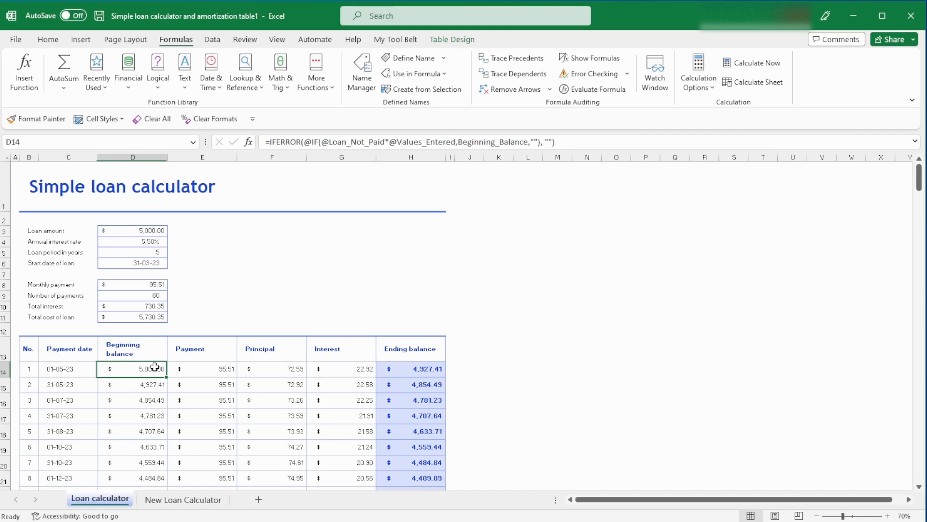
pyautogui.doubleClick(475, 141)
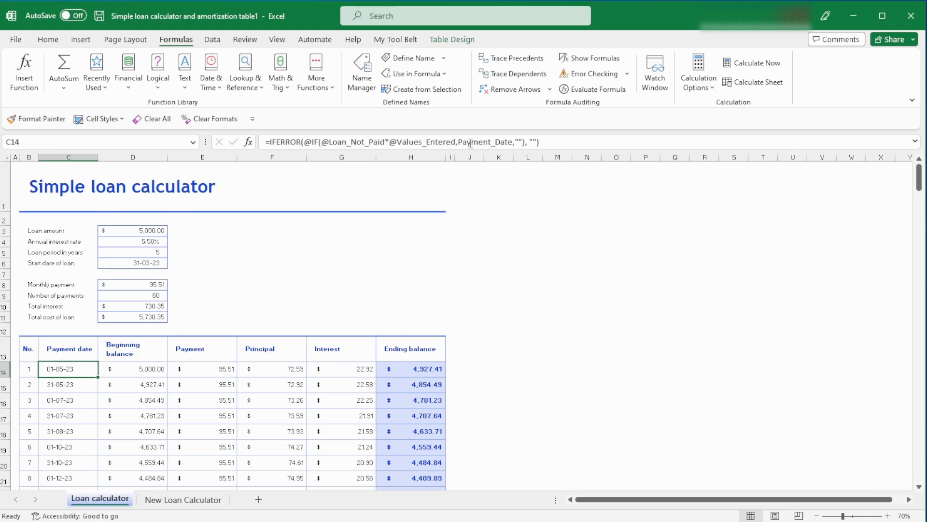
pyautogui.doubleClick(471, 142)
pyautogui.click(410, 241)
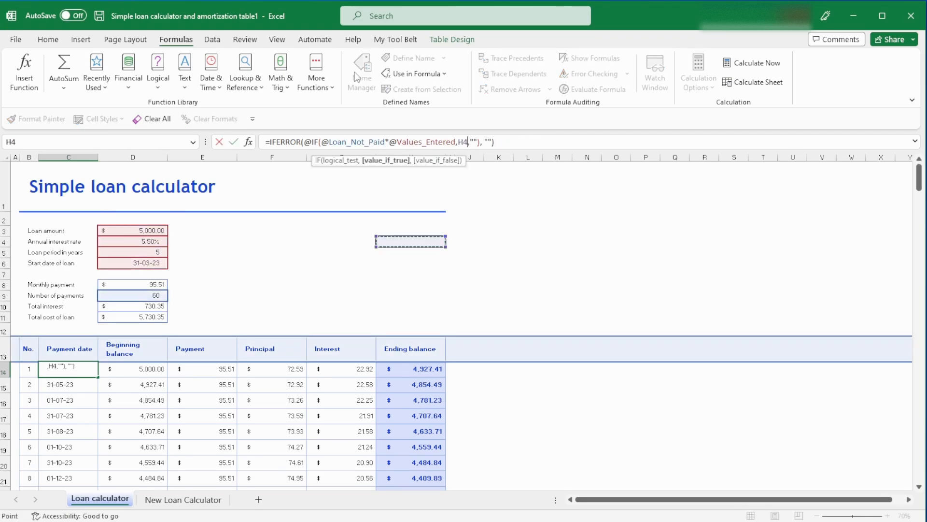
pyautogui.press('Escape')
pyautogui.click(366, 78)
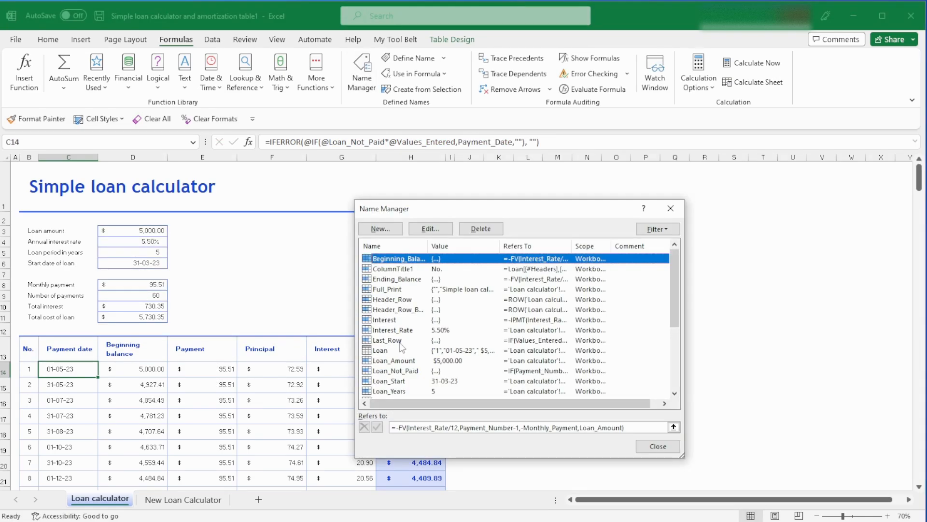
pyautogui.click(405, 349)
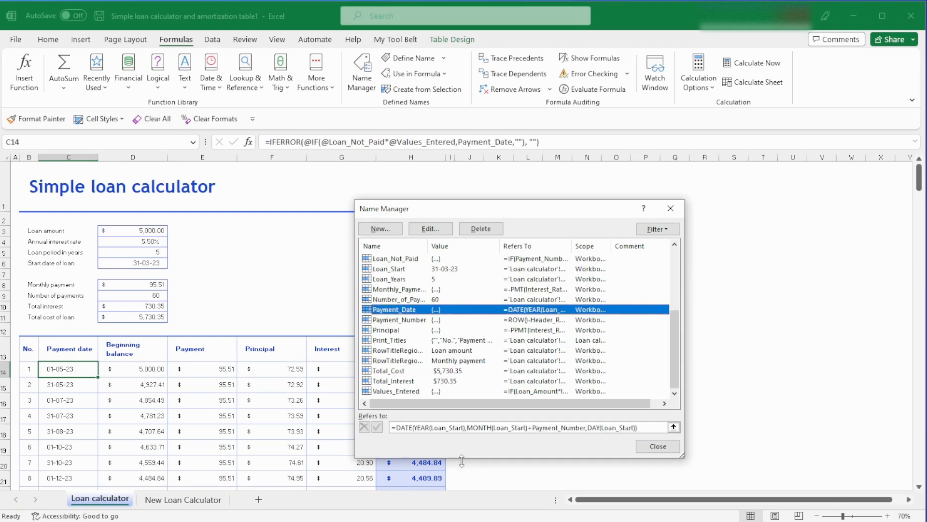
pyautogui.click(423, 428)
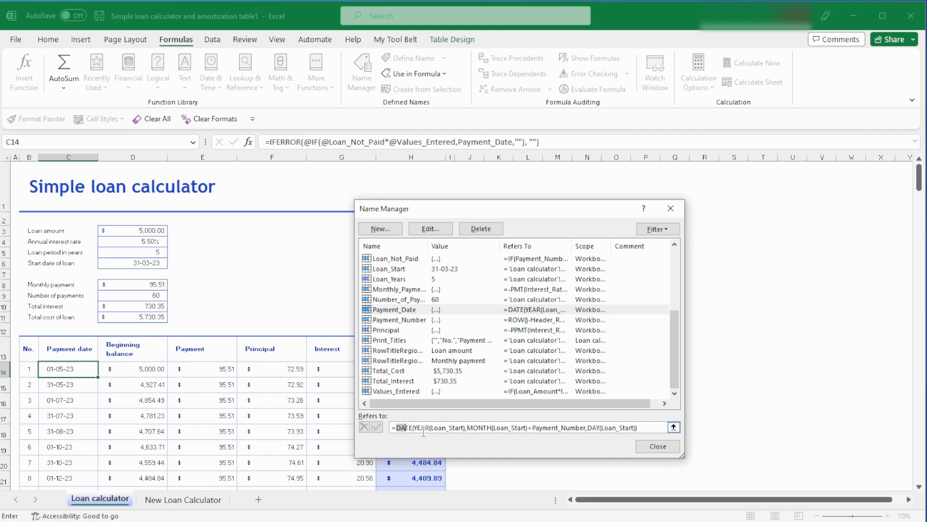
pyautogui.click(423, 428)
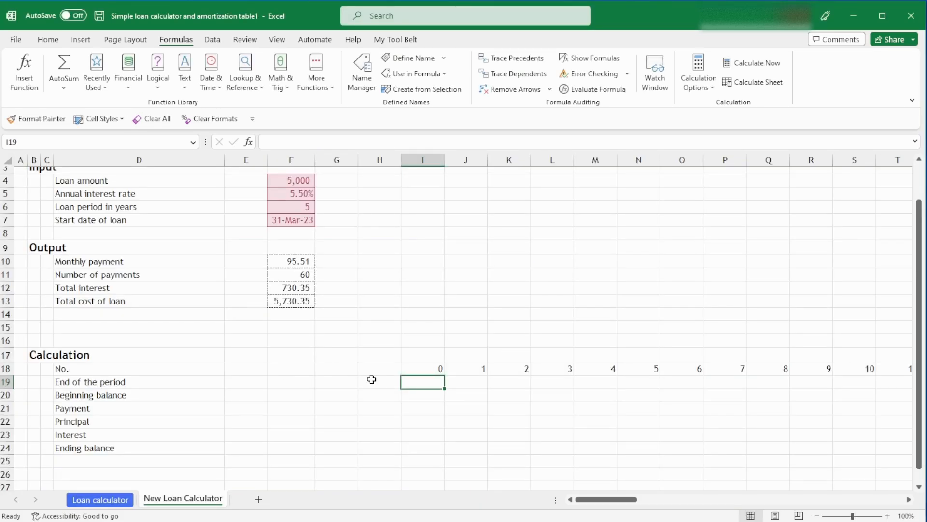
# Link F19 in the End of the period row of New Loan Calculator to the loan start date with =F7
pyautogui.click(455, 380)
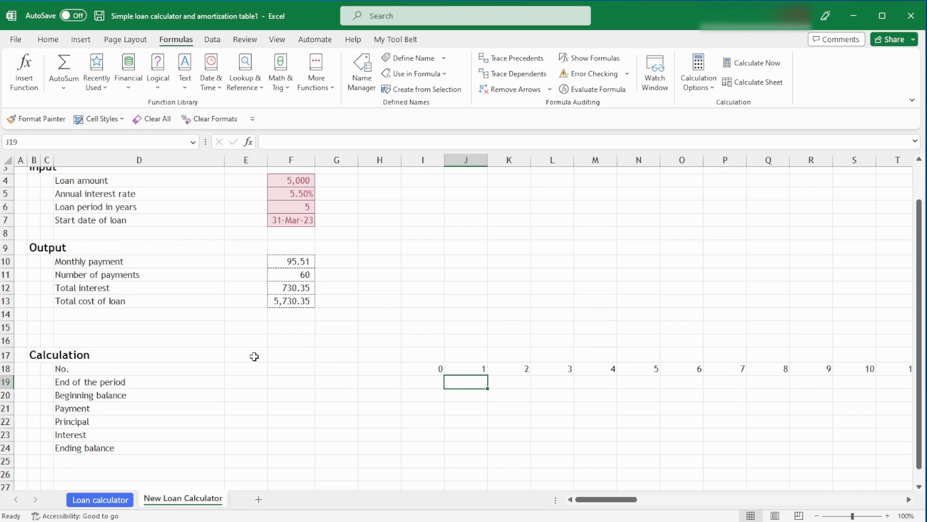
pyautogui.doubleClick(294, 381)
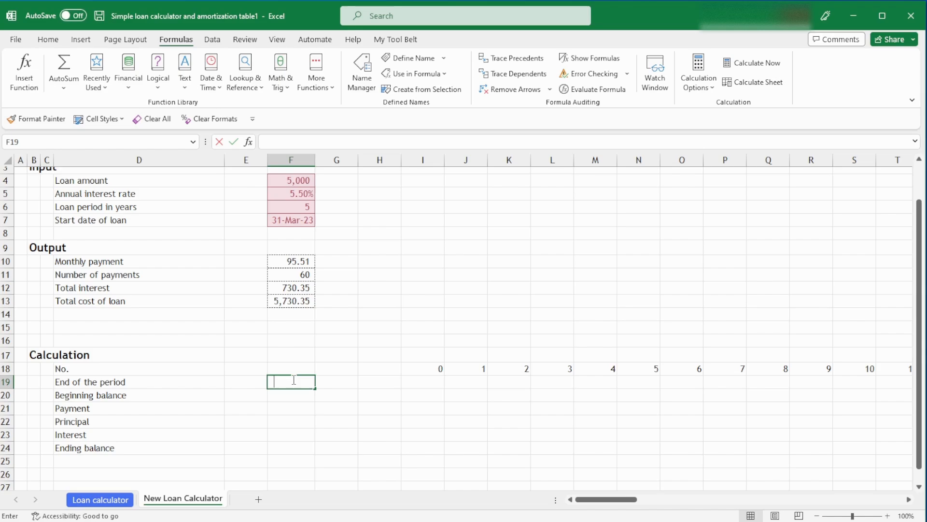
pyautogui.write('=')
pyautogui.click(291, 220)
pyautogui.press('Return')
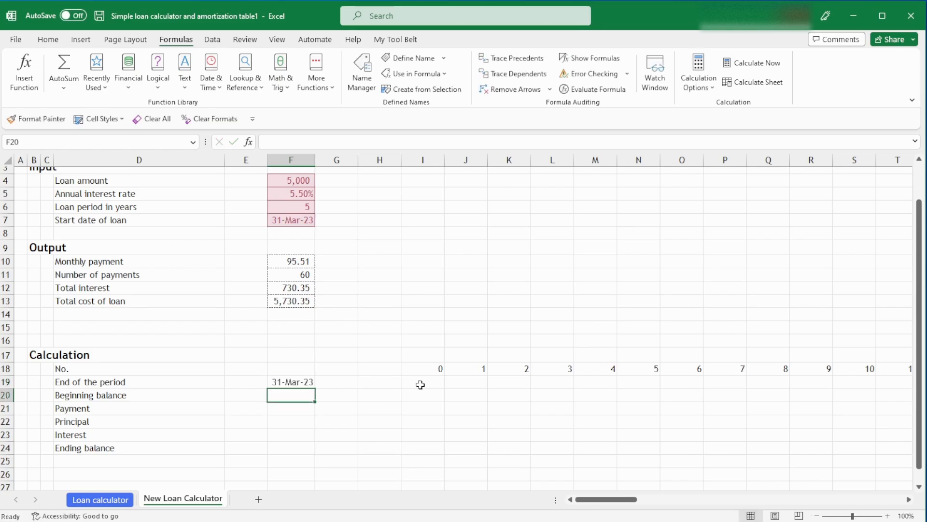
# Move the start date formula from F19 to I19 under period 0 and widen column I to fit the date
pyautogui.click(459, 384)
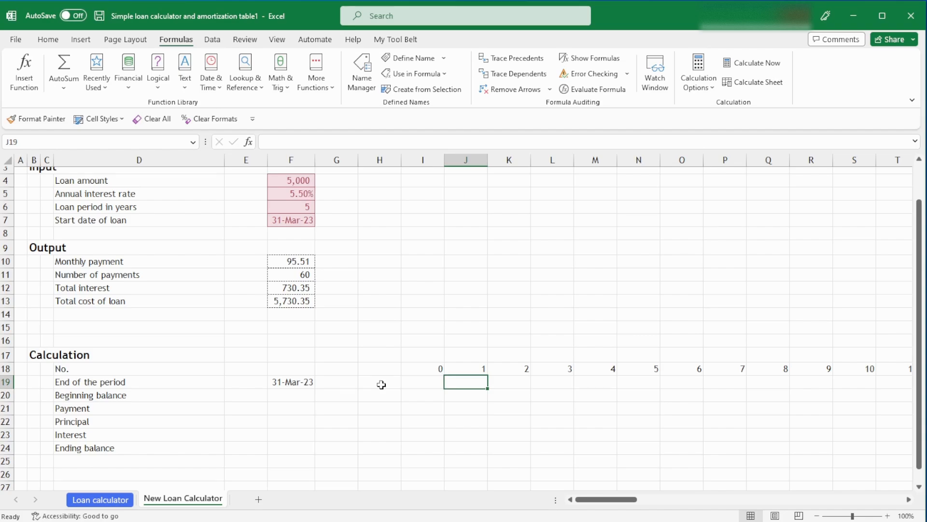
pyautogui.click(297, 383)
pyautogui.hotkey('ctrl', 'x')
pyautogui.click(422, 382)
pyautogui.hotkey('ctrl', 'v')
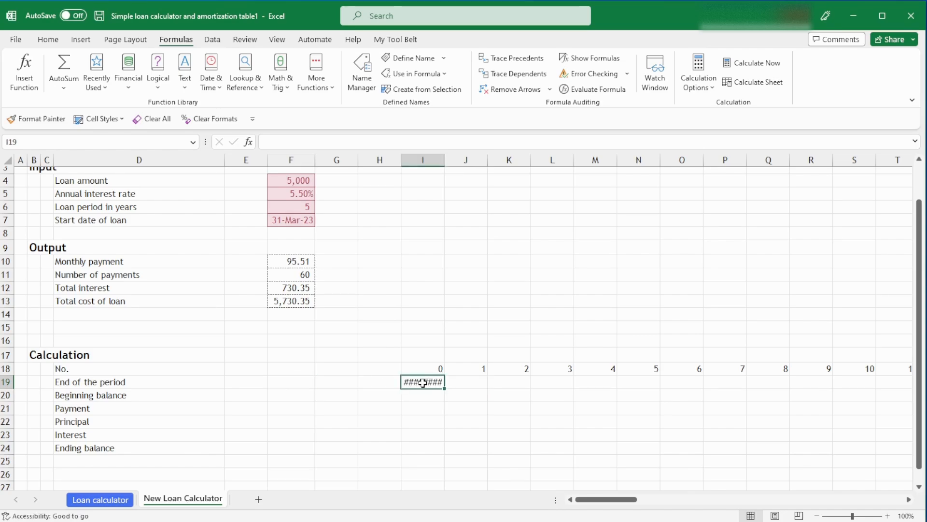
pyautogui.press('Right')
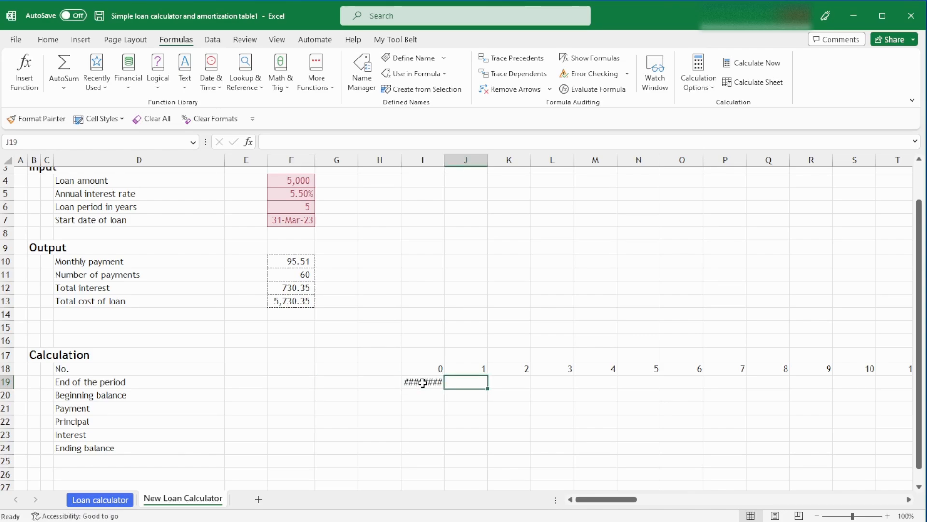
pyautogui.click(423, 383)
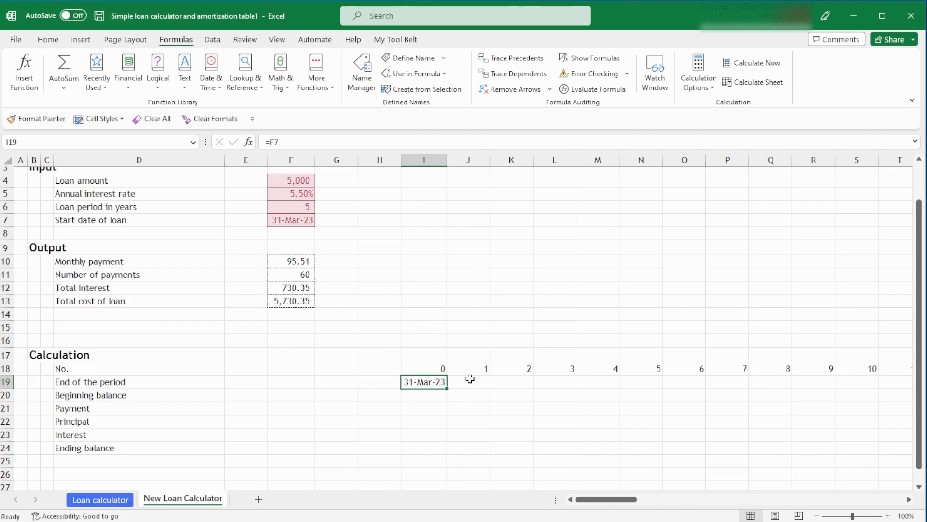
# Enter =EOMONTH(I19,1) in J19 to calculate the month-end date for period 1
pyautogui.click(470, 379)
pyautogui.write('=')
pyautogui.press('Left')
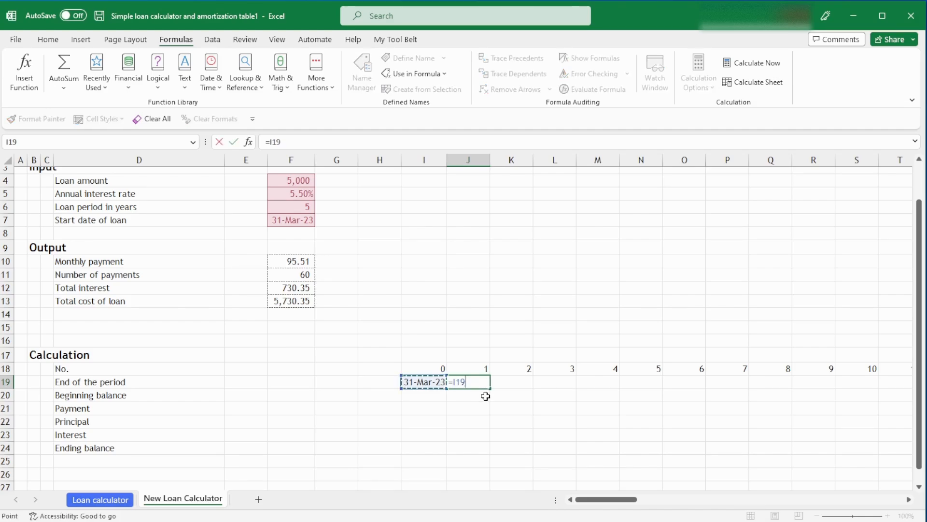
pyautogui.press('BackSpace')
pyautogui.press('BackSpace')
pyautogui.press('BackSpace')
pyautogui.write('eo')
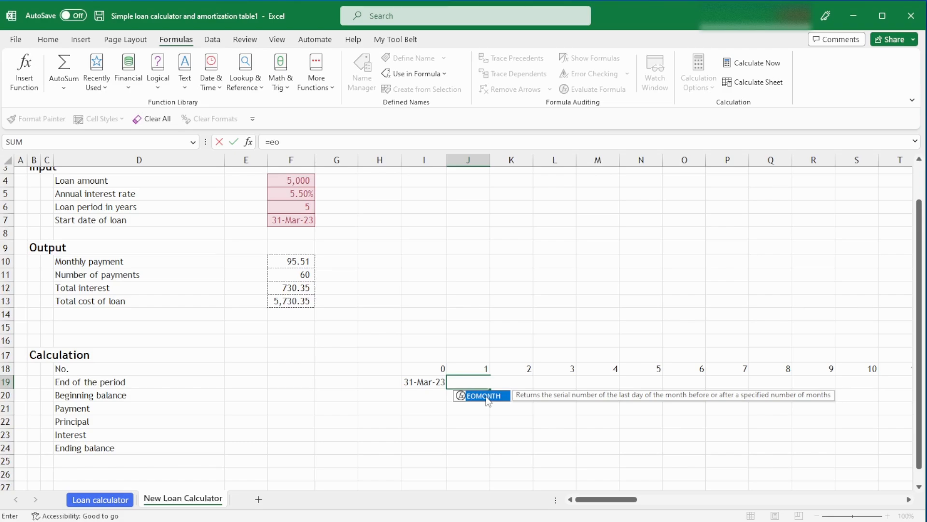
pyautogui.doubleClick(484, 396)
pyautogui.press('Left')
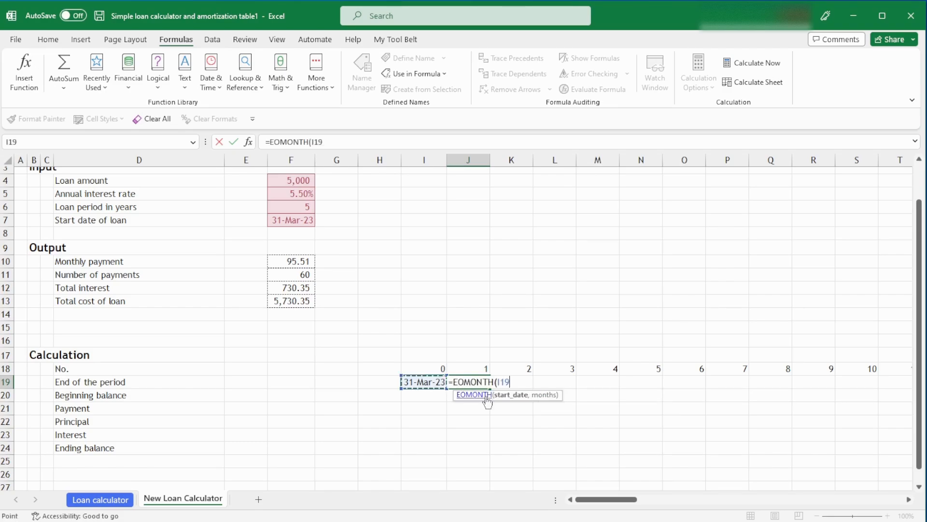
pyautogui.press('Escape')
# Apply the date format of I19 to J19 by pasting only the formatting
pyautogui.press('Left')
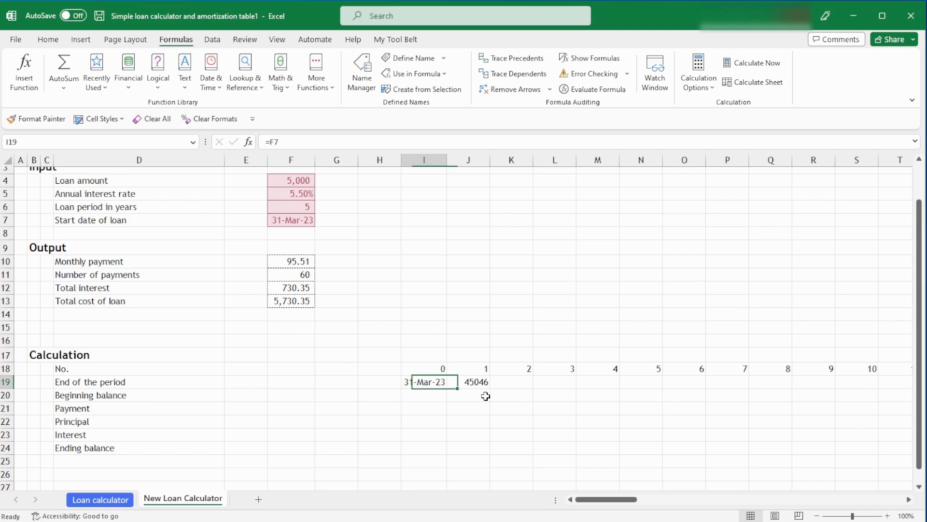
pyautogui.hotkey('ctrl', 'c')
pyautogui.press('Right')
pyautogui.hotkey('ctrl', 'alt', 'v')
pyautogui.press('t')
pyautogui.press('Return')
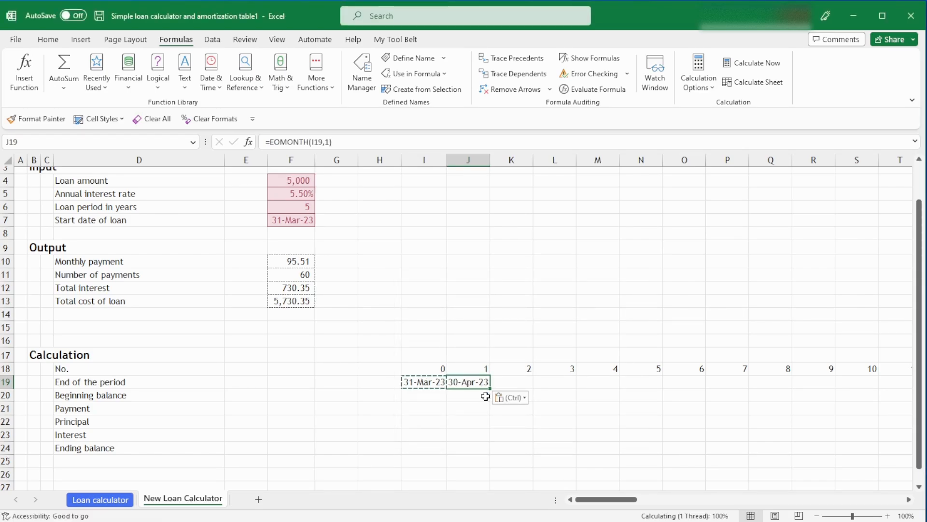
pyautogui.press('Escape')
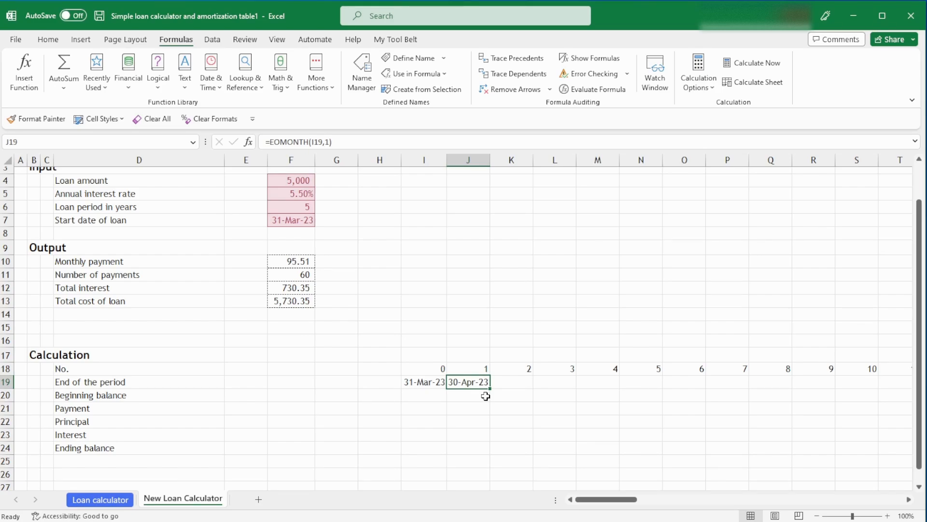
# Copy the EOMONTH formula from J19 across row 19 through DE19 and widen column K to fit its date
pyautogui.hotkey('ctrl', 'c')
pyautogui.press('Up')
pyautogui.hotkey('ctrl', 'Right')
pyautogui.press('Down')
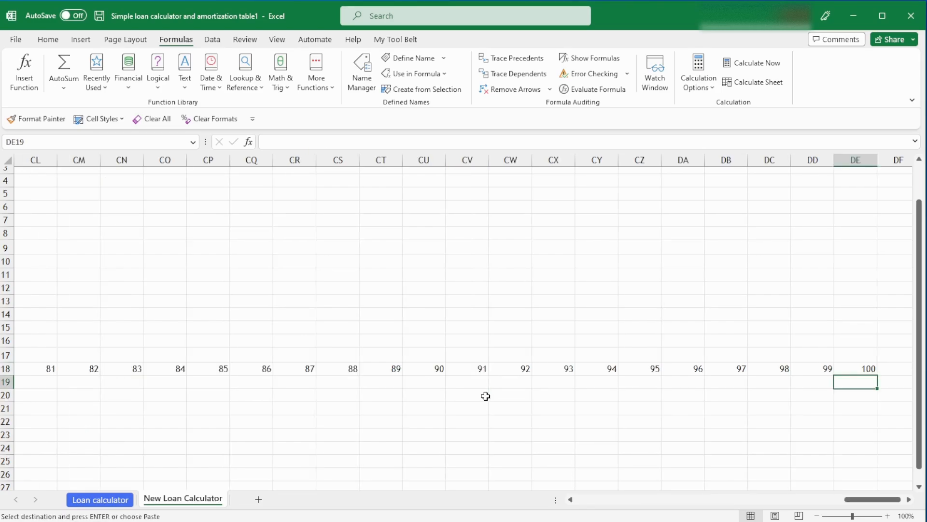
pyautogui.hotkey('ctrl', 'shift', 'Left')
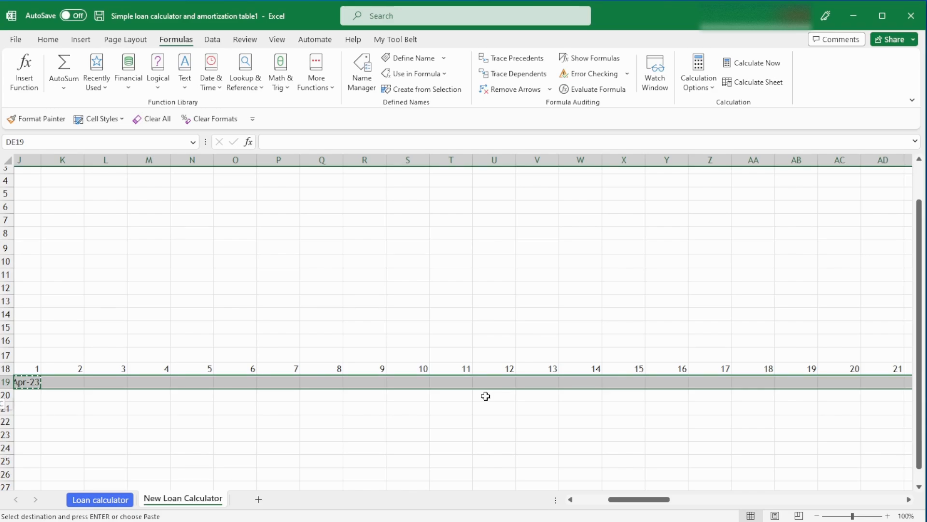
pyautogui.hotkey('ctrl', 'z')
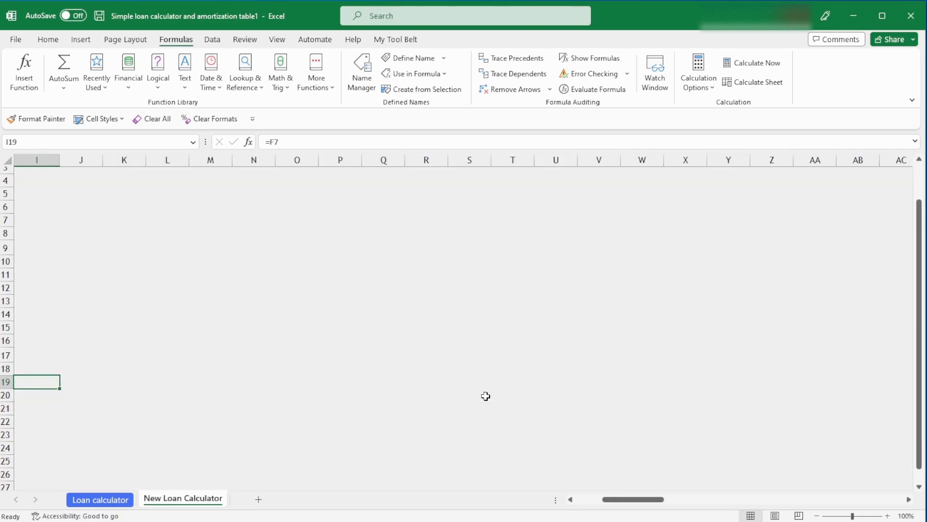
pyautogui.hotkey('ctrl', 'y')
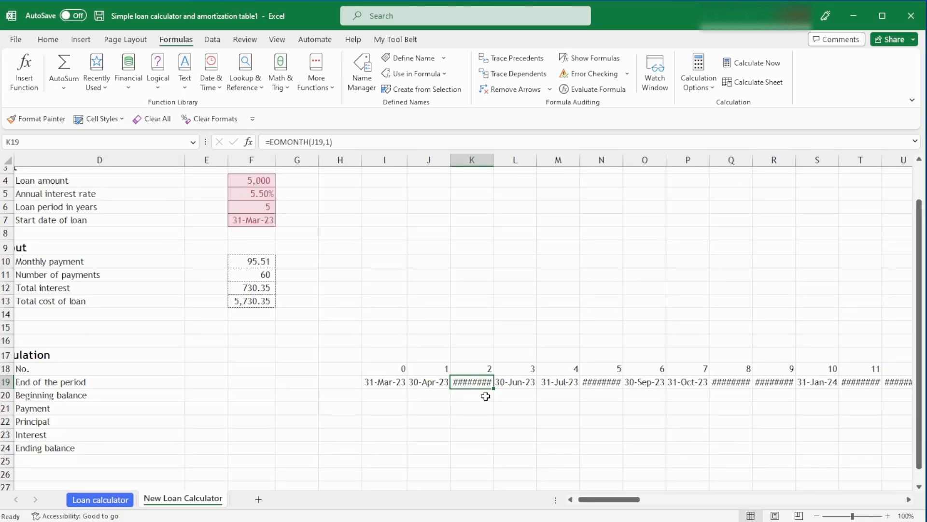
pyautogui.hotkey('ctrl', 'y')
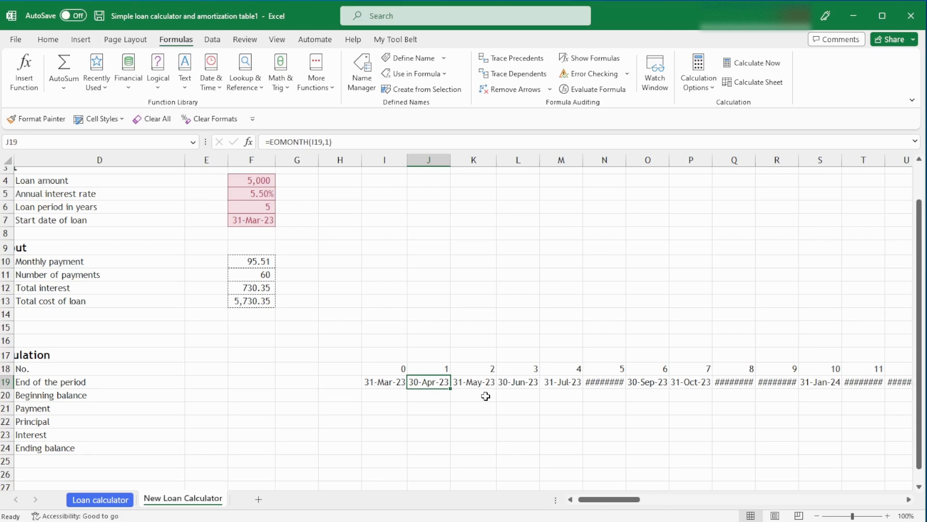
# Examine the end-of-period dates across row 19 from the first period through period 100
pyautogui.press('Home')
pyautogui.press('Left')
pyautogui.press('Right')
pyautogui.press('Right')
pyautogui.press('Right')
pyautogui.press('Right')
pyautogui.press('Right')
pyautogui.press('Right')
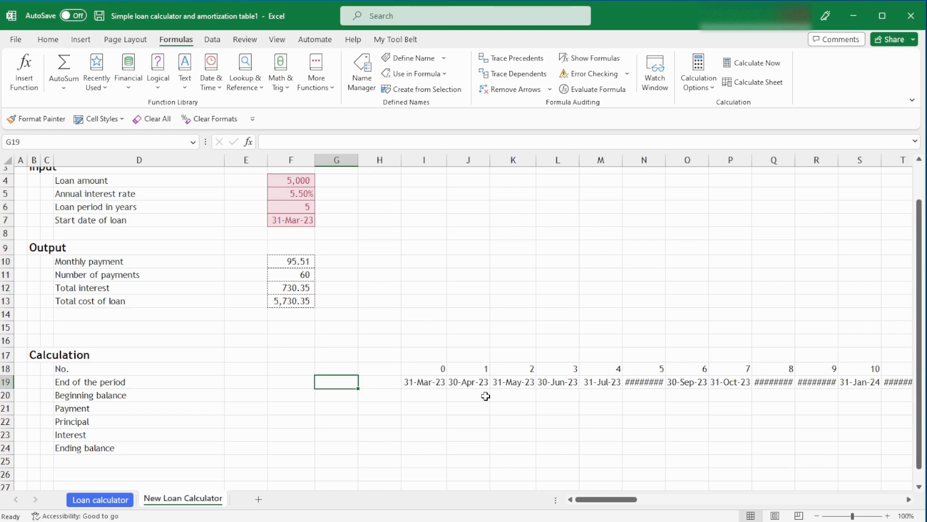
pyautogui.hotkey('ctrl', 'Right')
pyautogui.hotkey('ctrl', 'Right')
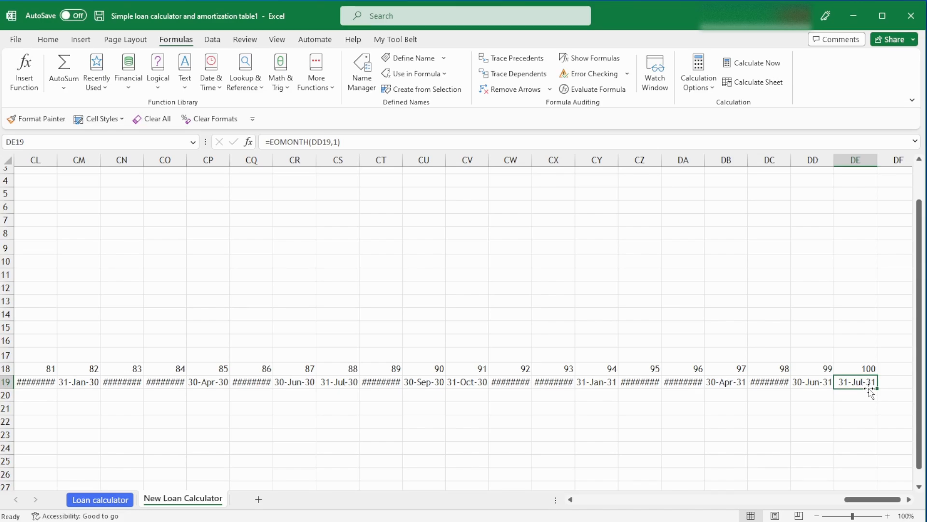
# Insert a blank row above Beginning balance and label it Period Flag in D20
pyautogui.press('Home')
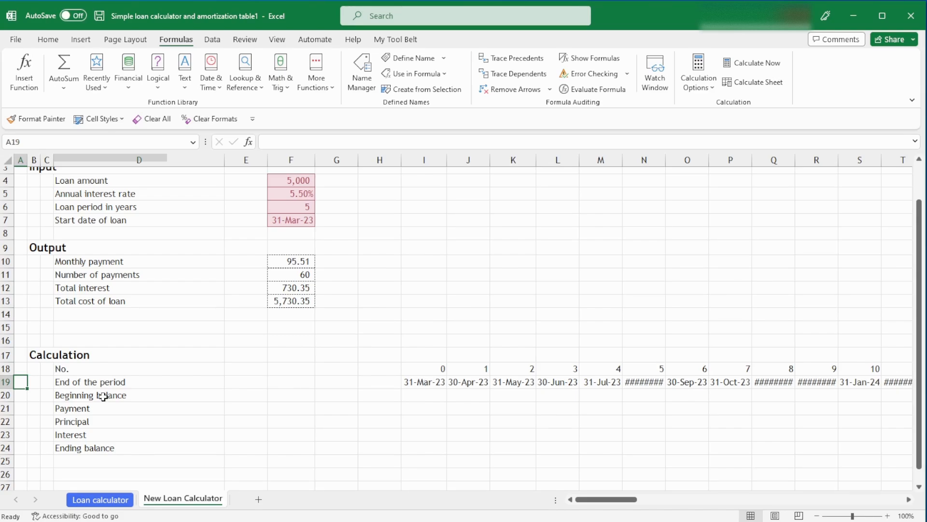
pyautogui.press('Down')
pyautogui.hotkey('shift', 'space')
pyautogui.hotkey('ctrl', 'shift', '+')
pyautogui.press('Right')
pyautogui.press('Right')
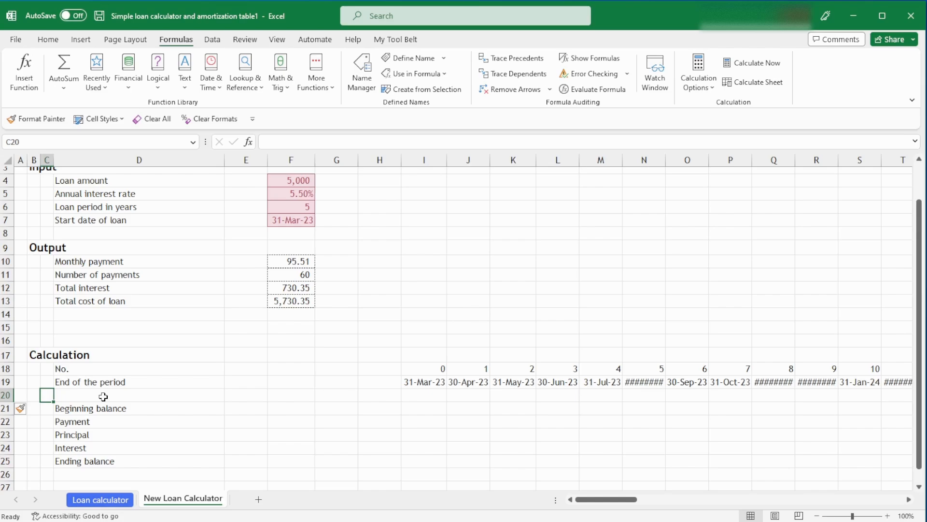
pyautogui.press('Right')
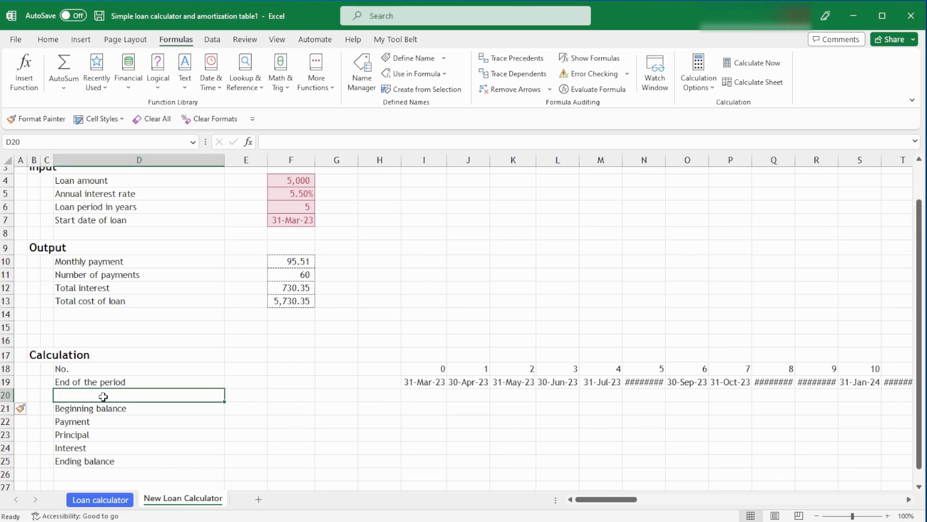
pyautogui.write('Period Flag')
pyautogui.press('Return')
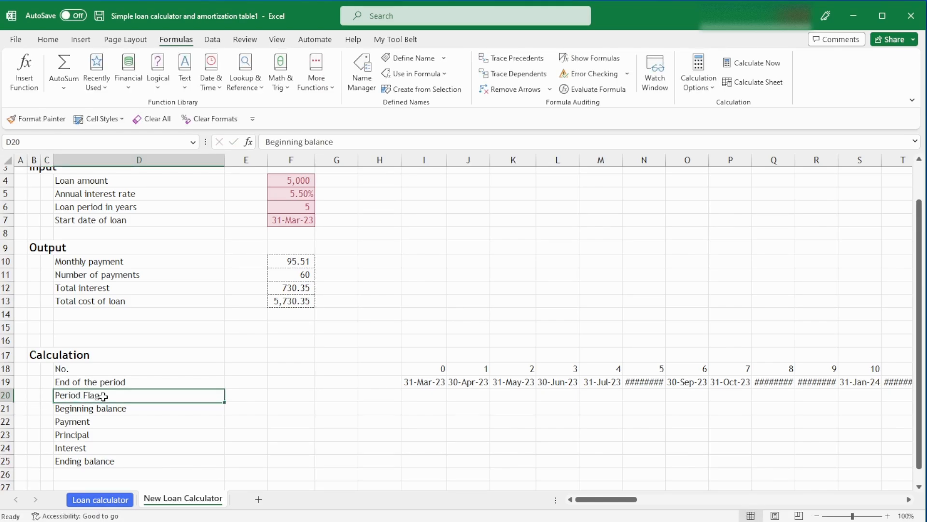
pyautogui.press('Up')
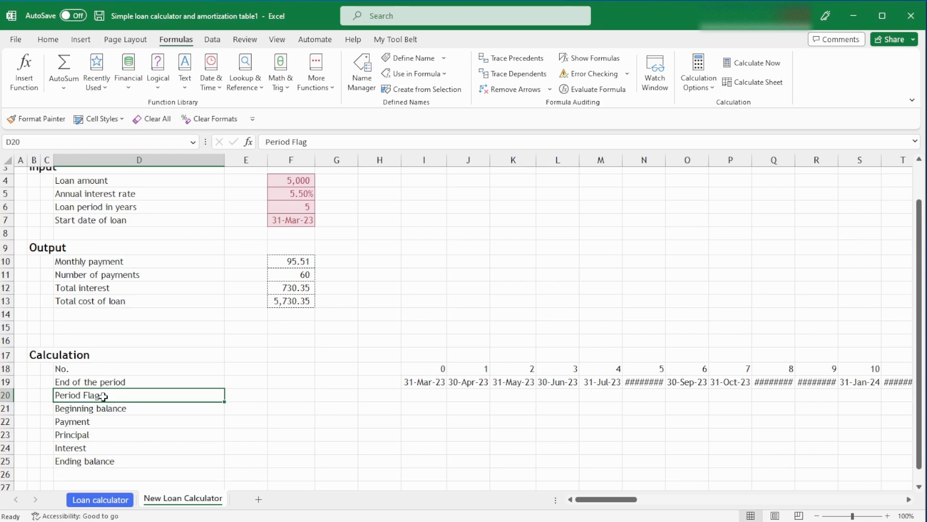
pyautogui.press('Right')
pyautogui.press('Right')
pyautogui.press('Right')
pyautogui.press('Right')
pyautogui.press('Right')
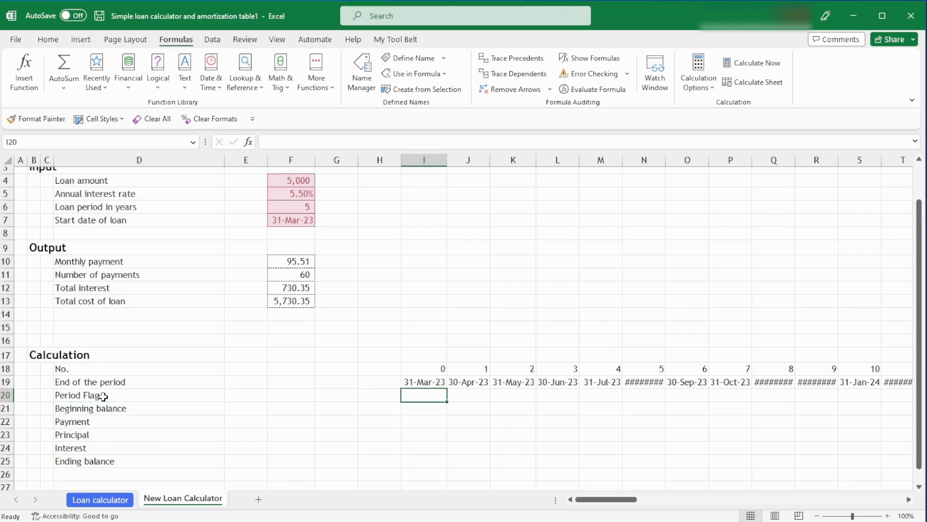
pyautogui.click(300, 279)
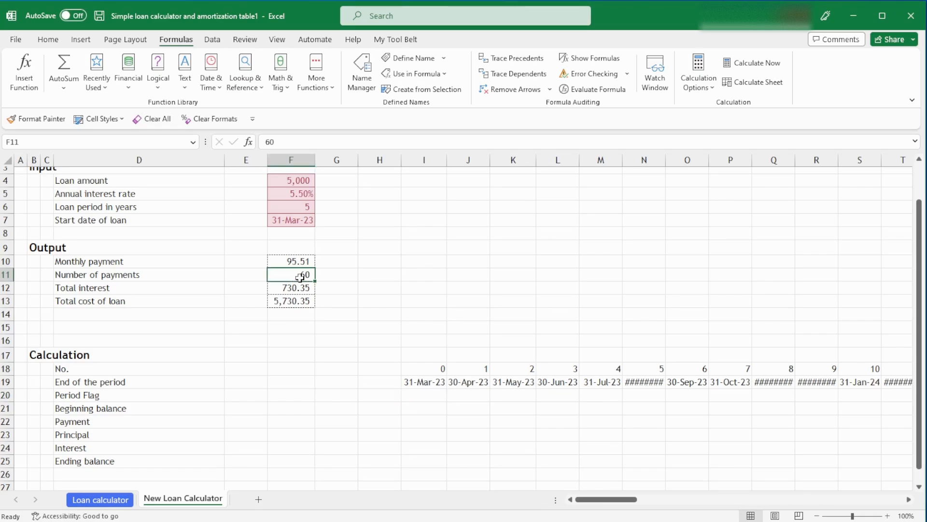
pyautogui.scroll(1, 300, 277)
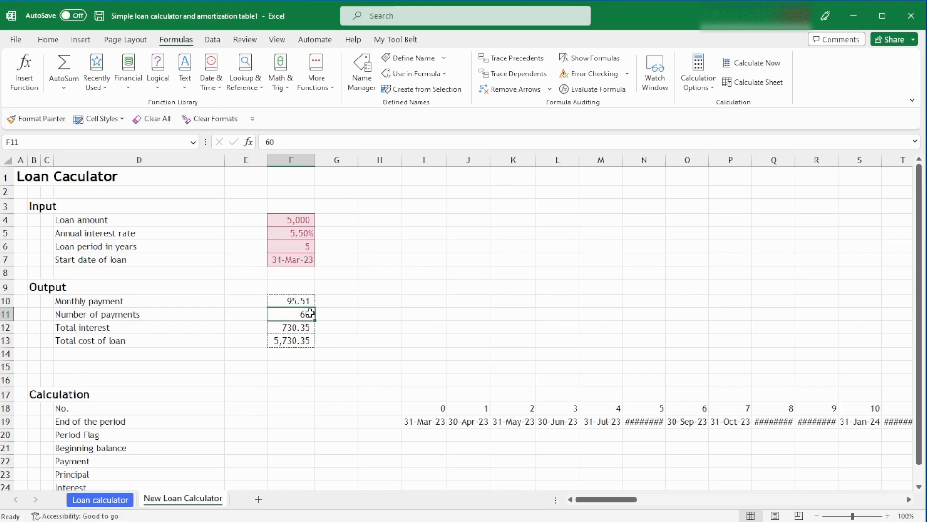
pyautogui.click(7, 314)
pyautogui.hotkey('ctrl', 'x')
pyautogui.press('Up')
pyautogui.press('Up')
pyautogui.press('Up')
pyautogui.press('Up')
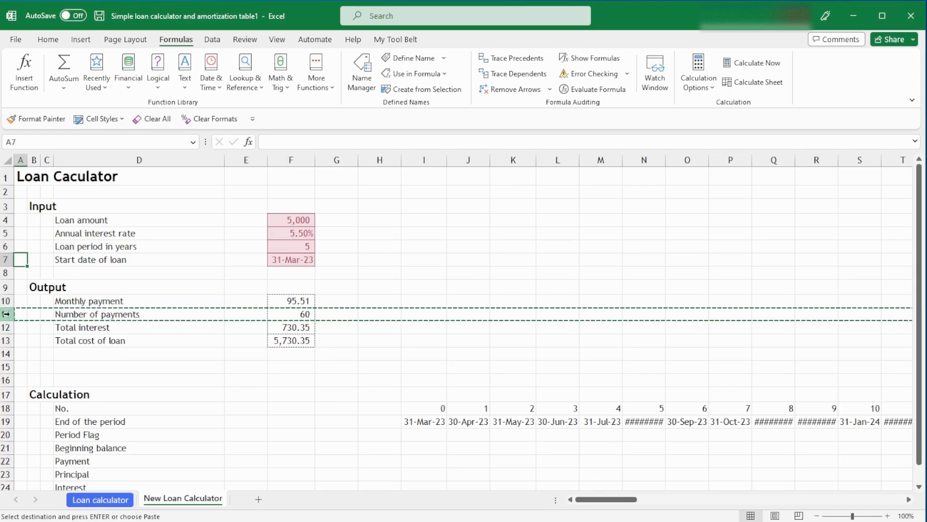
pyautogui.hotkey('shift', 'space')
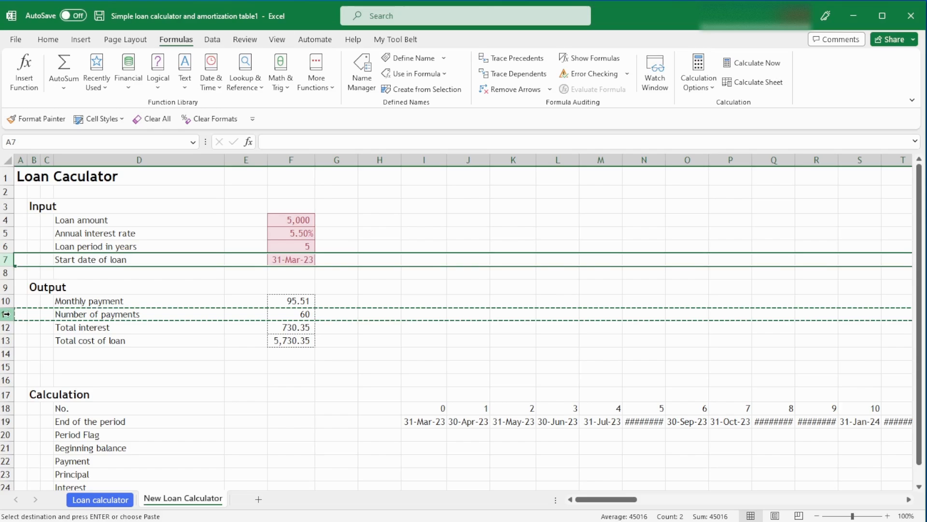
pyautogui.press('Escape')
# Replace the hard-coded number of payments in F11 with the formula =F6*12
pyautogui.press('Down')
pyautogui.press('Down')
pyautogui.press('Down')
pyautogui.press('Down')
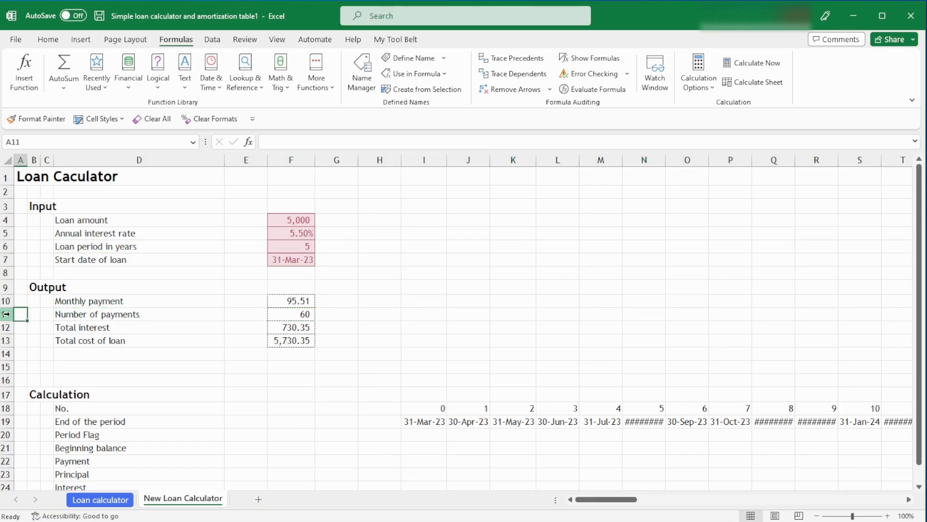
pyautogui.press('Right')
pyautogui.press('Right')
pyautogui.press('Right')
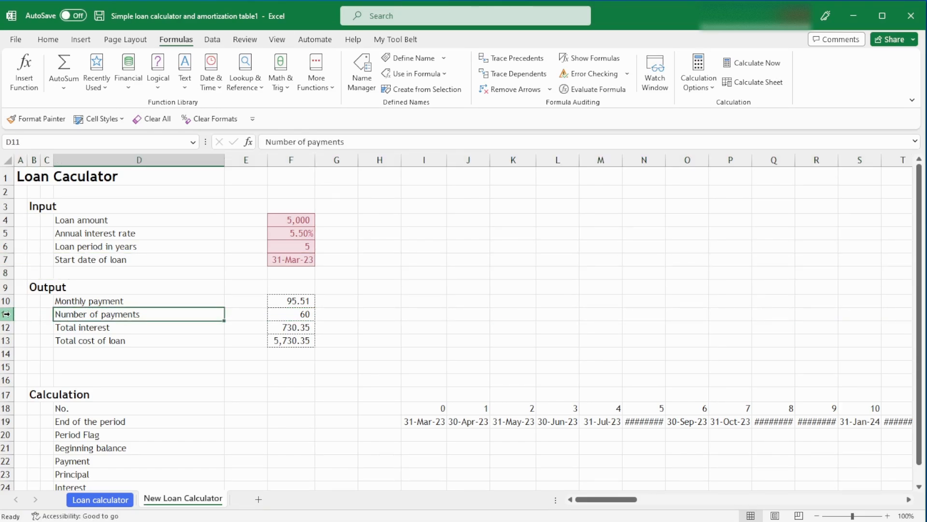
pyautogui.press('Right')
pyautogui.press('Right')
pyautogui.press('Up')
pyautogui.press('Up')
pyautogui.press('Up')
pyautogui.press('Up')
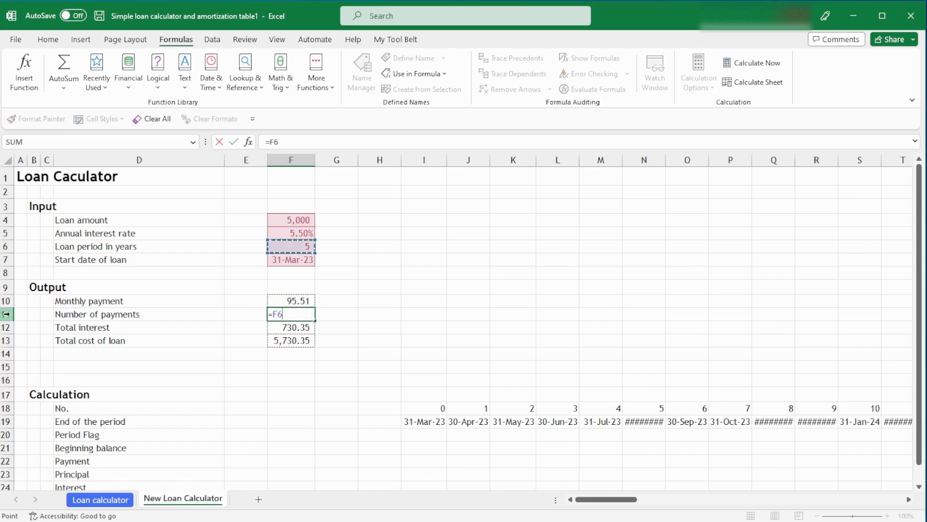
pyautogui.press('Return')
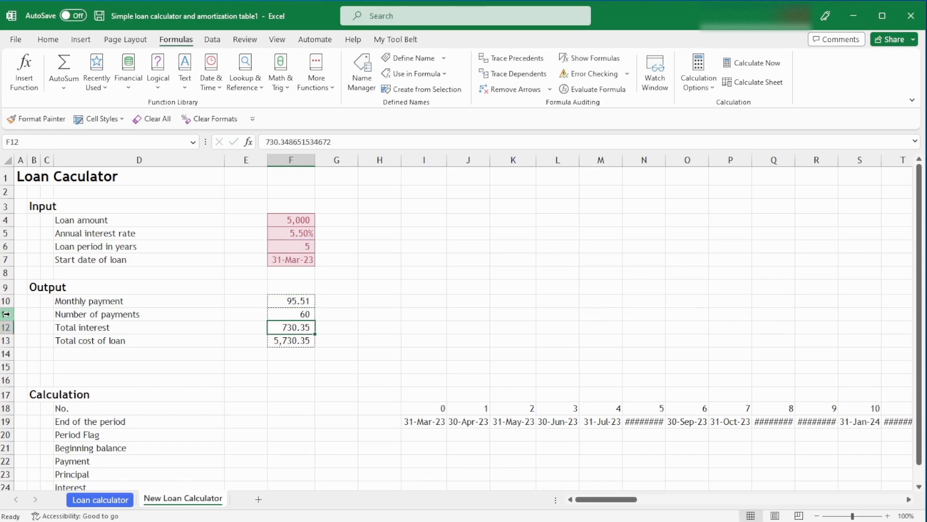
pyautogui.press('Up')
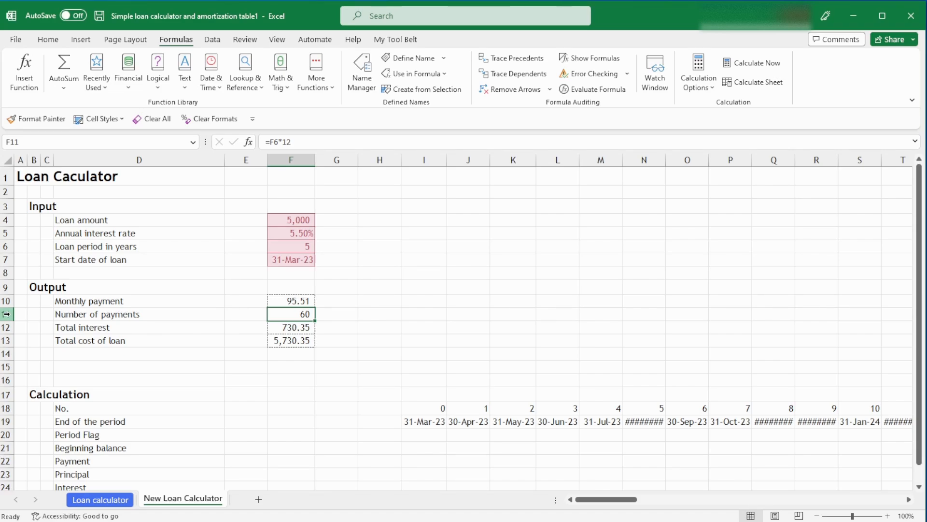
# Link F20 in the Period Flag row to the number of payments with =$F$11
pyautogui.press('Down')
pyautogui.press('Down')
pyautogui.press('Down')
pyautogui.press('Down')
pyautogui.press('Down')
pyautogui.press('Down')
pyautogui.press('Down')
pyautogui.press('Down')
pyautogui.press('Down')
pyautogui.press('Down')
pyautogui.press('F2')
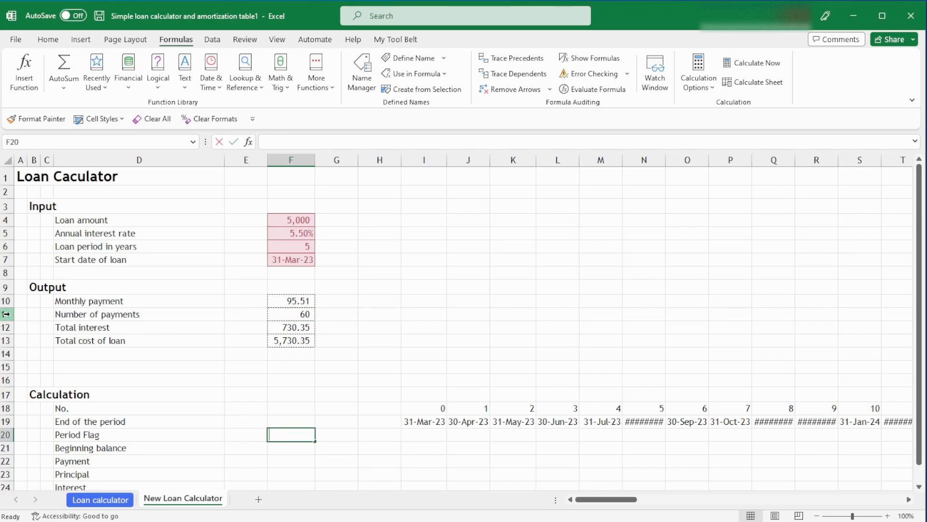
pyautogui.write('=')
pyautogui.click(291, 316)
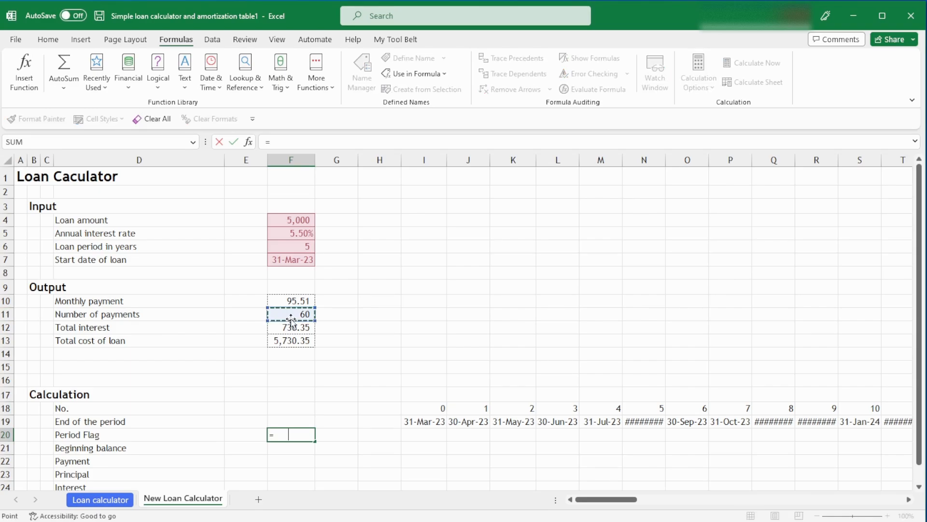
pyautogui.press('F4')
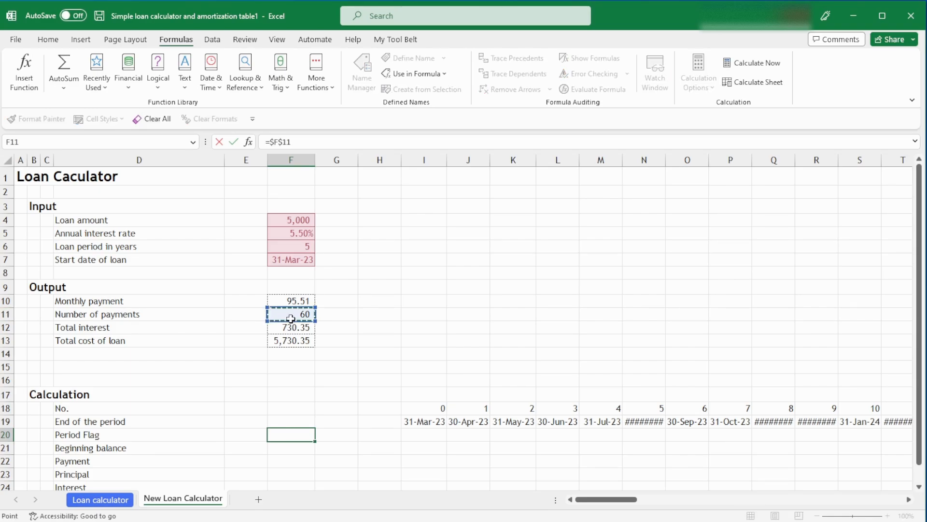
pyautogui.press('Tab')
# Try to enter =IF(J18<=$F$20) in J20 to test period 1 against the number of payments
pyautogui.press('Tab')
pyautogui.press('Tab')
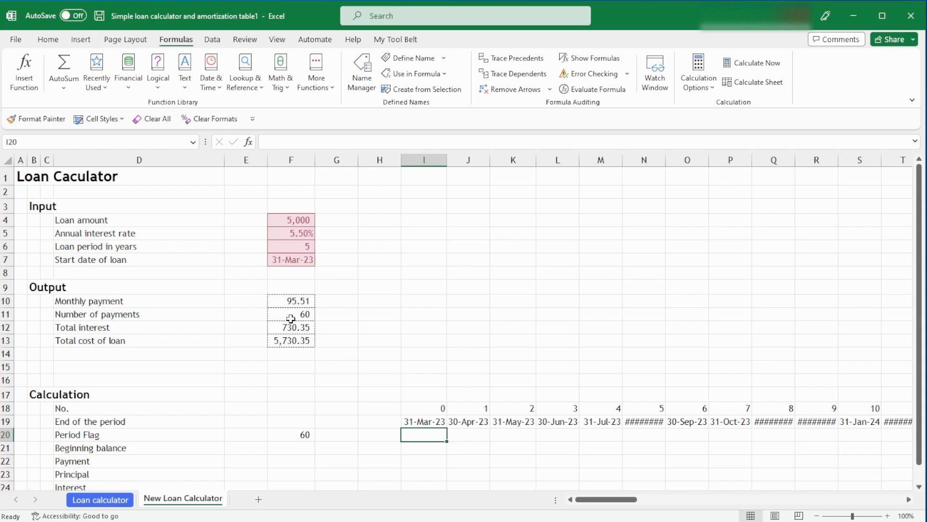
pyautogui.press('Tab')
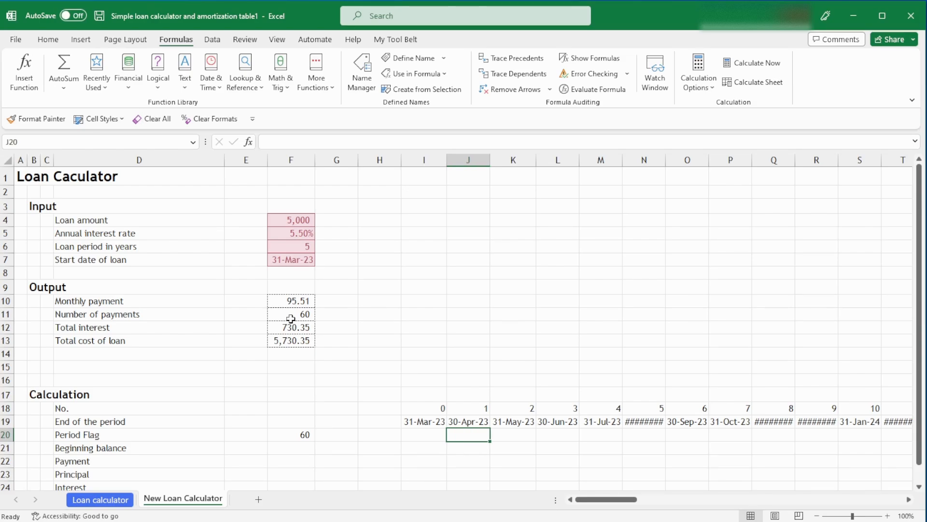
pyautogui.write('=if')
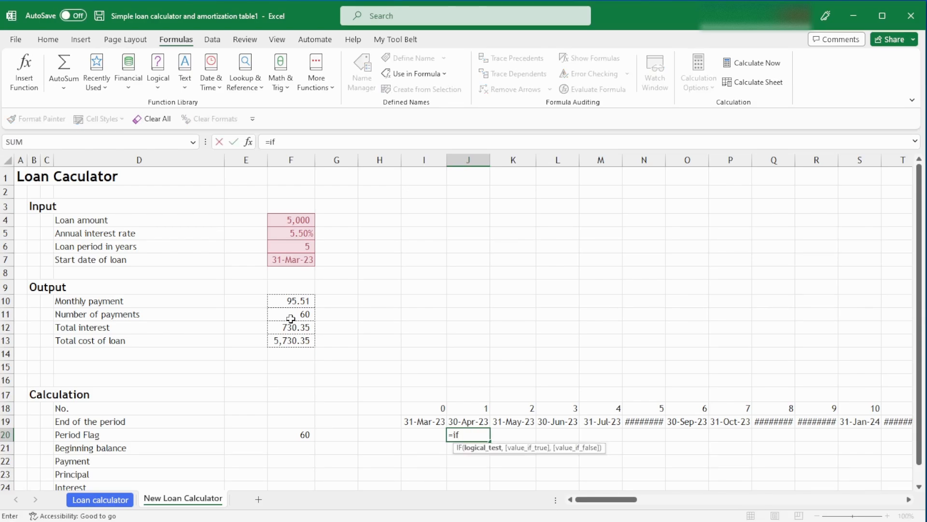
pyautogui.write('(')
pyautogui.press('Up')
pyautogui.press('Up')
pyautogui.write('<=')
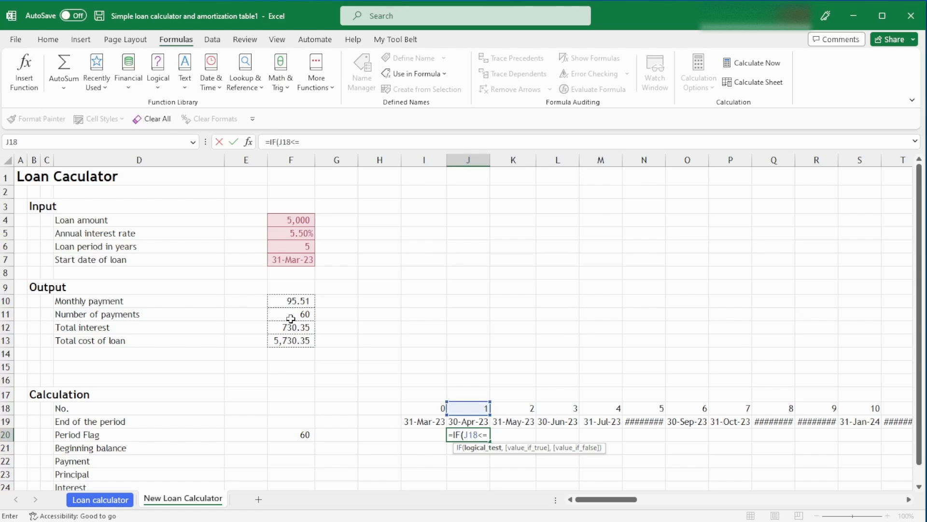
pyautogui.click(300, 434)
pyautogui.press('F4')
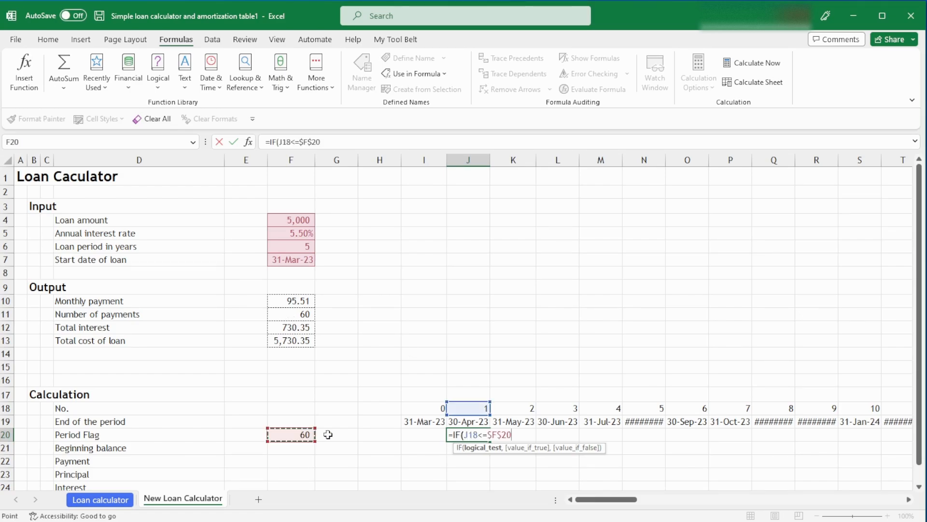
pyautogui.write(',')
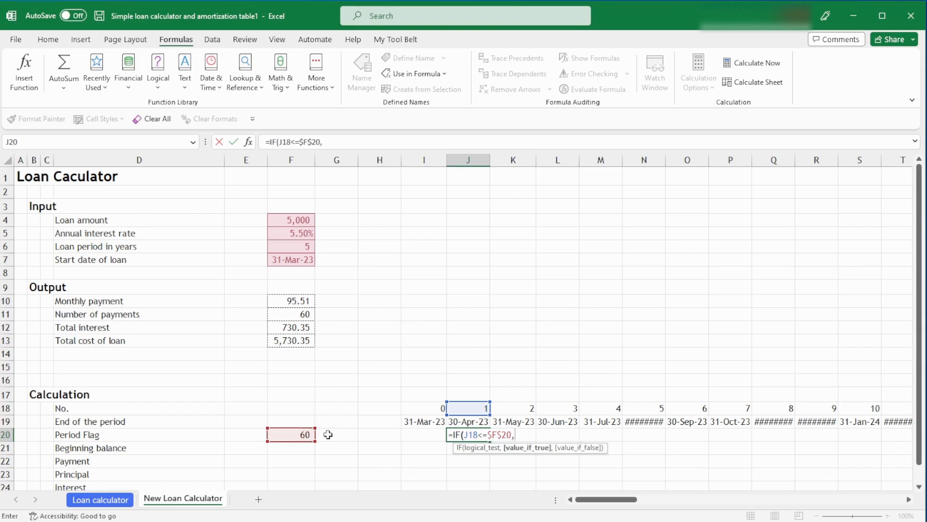
pyautogui.press('BackSpace')
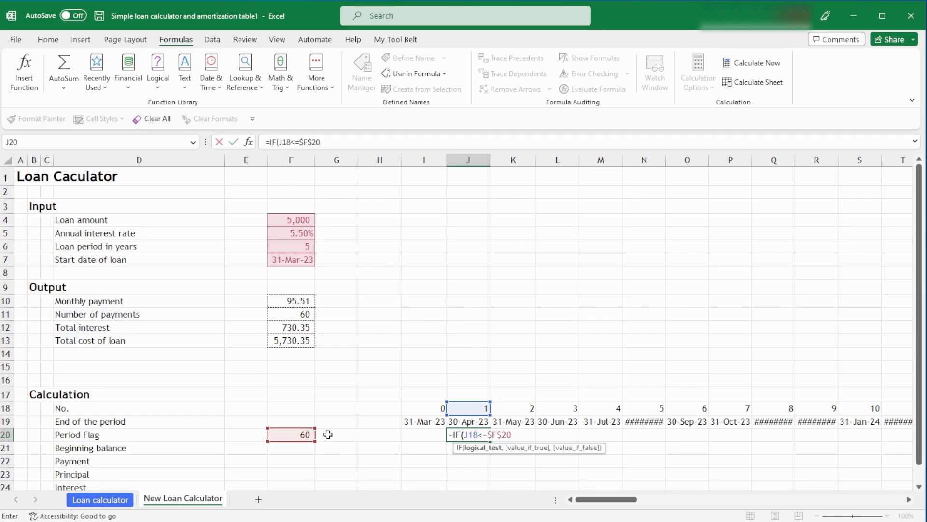
pyautogui.write(')')
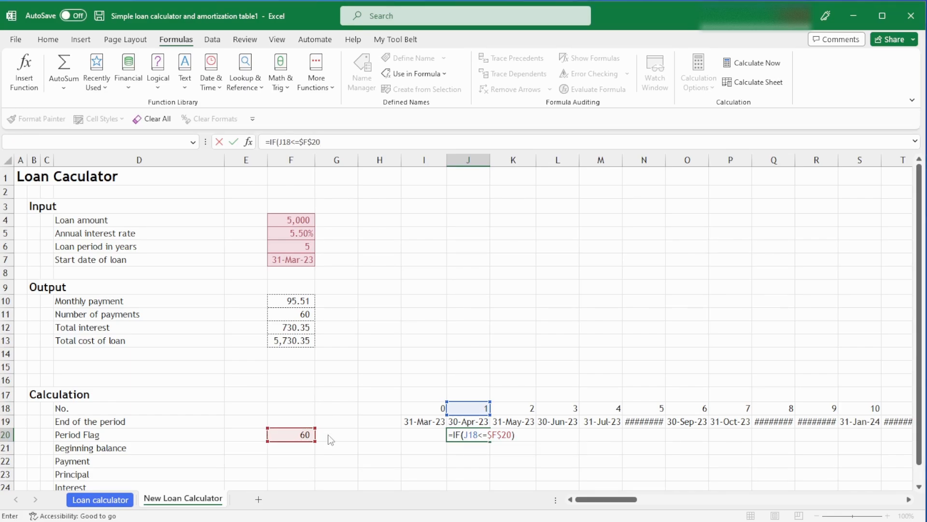
pyautogui.press('Return')
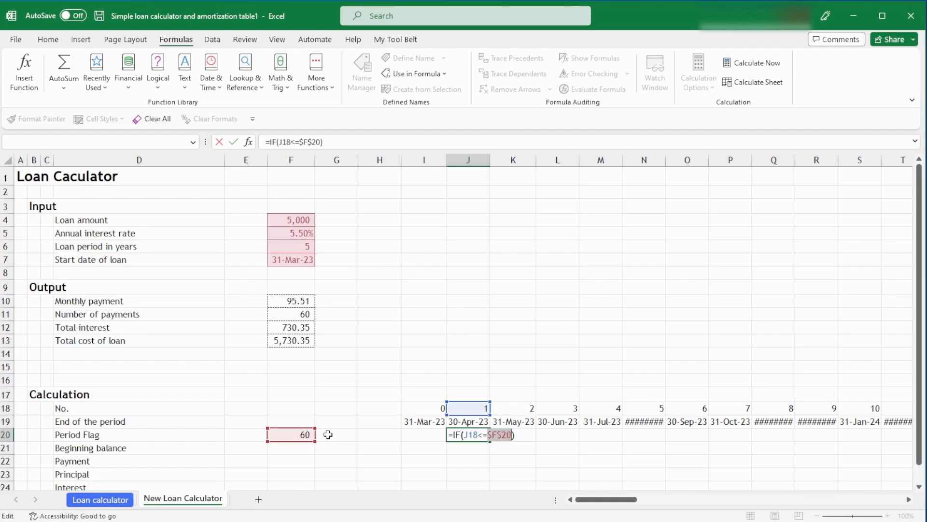
# Remove the IF function from J20 so the period flag formula is the logical test =(J18<=$F$20)
pyautogui.click(263, 142)
pyautogui.press('Delete')
pyautogui.press('Delete')
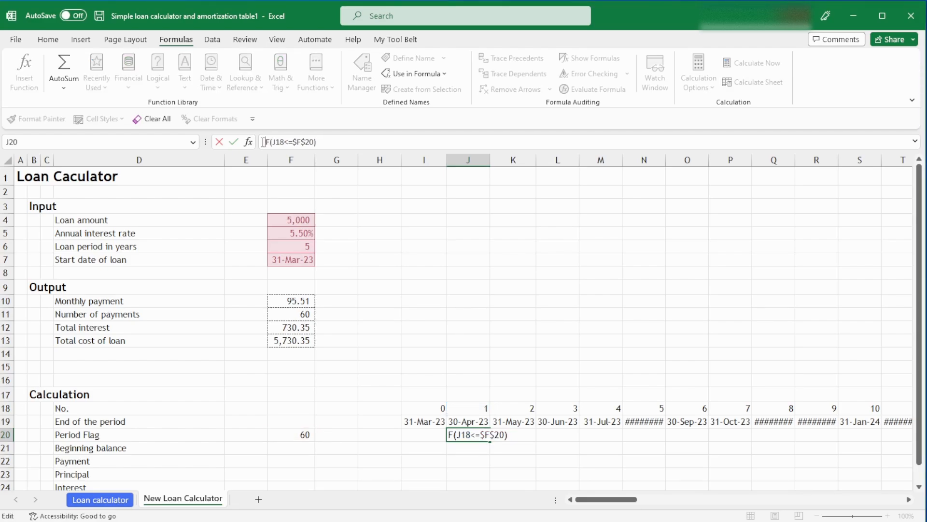
pyautogui.press('Delete')
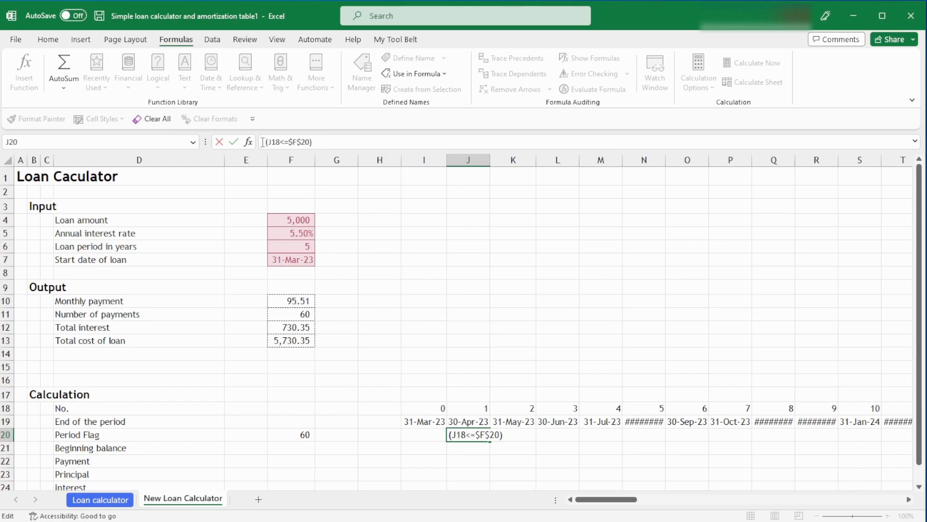
pyautogui.press('Return')
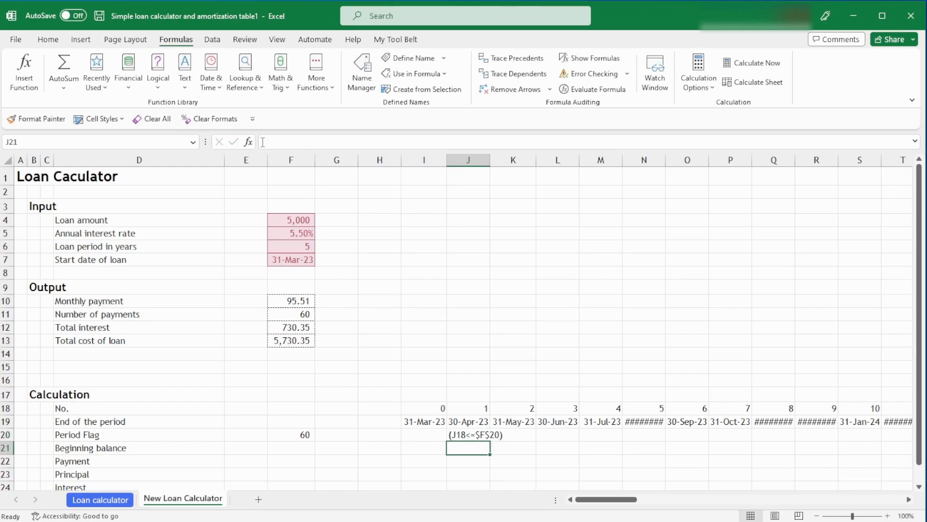
pyautogui.press('Up')
pyautogui.click(262, 142)
pyautogui.write('=')
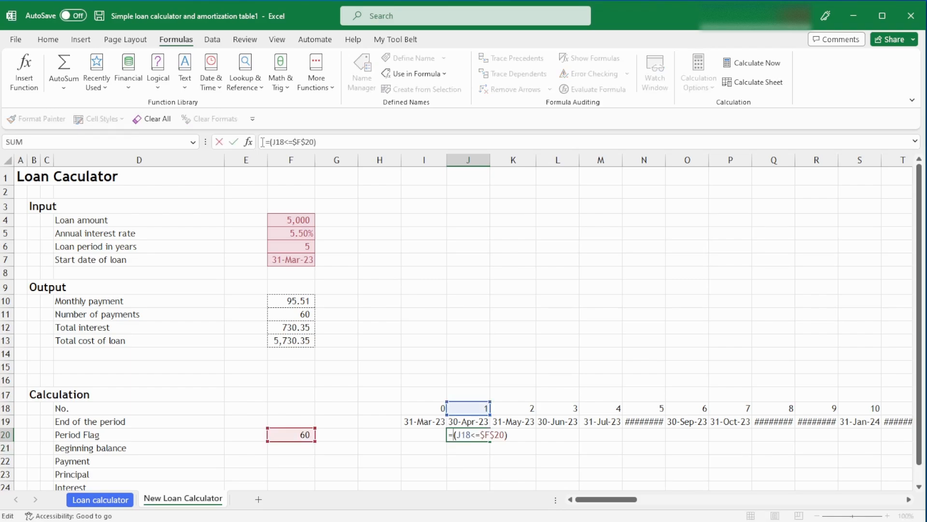
pyautogui.hotkey('ctrl', 'Return')
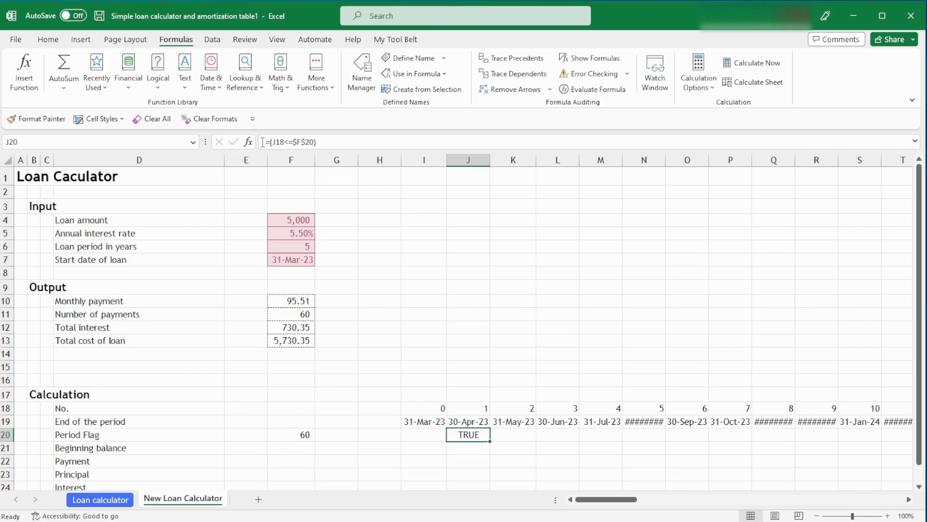
# Change the references in the J20 period flag formula to mixed ones so it reads =(J$18<=$F20)
pyautogui.doubleClick(467, 435)
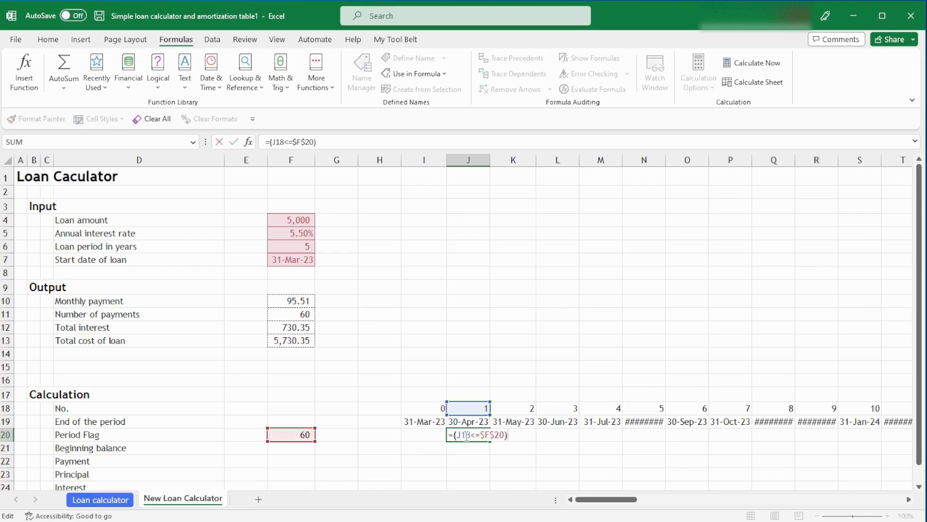
pyautogui.click(466, 436)
pyautogui.press('F4')
pyautogui.press('F4')
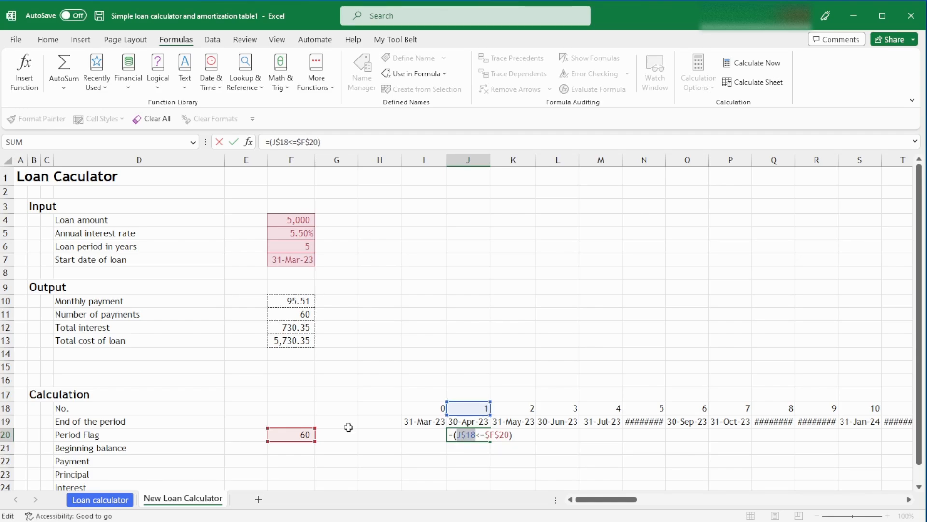
pyautogui.click(498, 435)
pyautogui.press('F4')
pyautogui.press('F4')
pyautogui.press('F4')
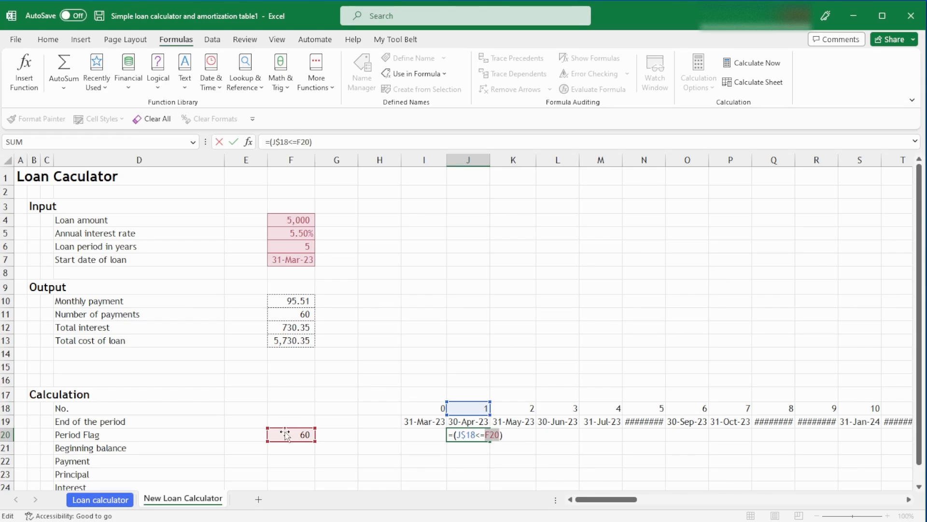
pyautogui.press('F4')
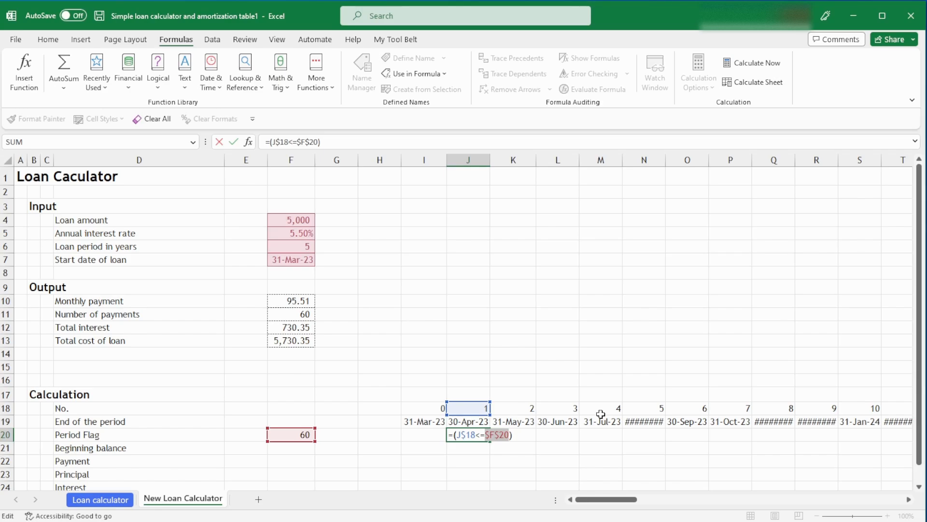
pyautogui.press('F4')
pyautogui.press('F4')
pyautogui.hotkey('ctrl', 'Return')
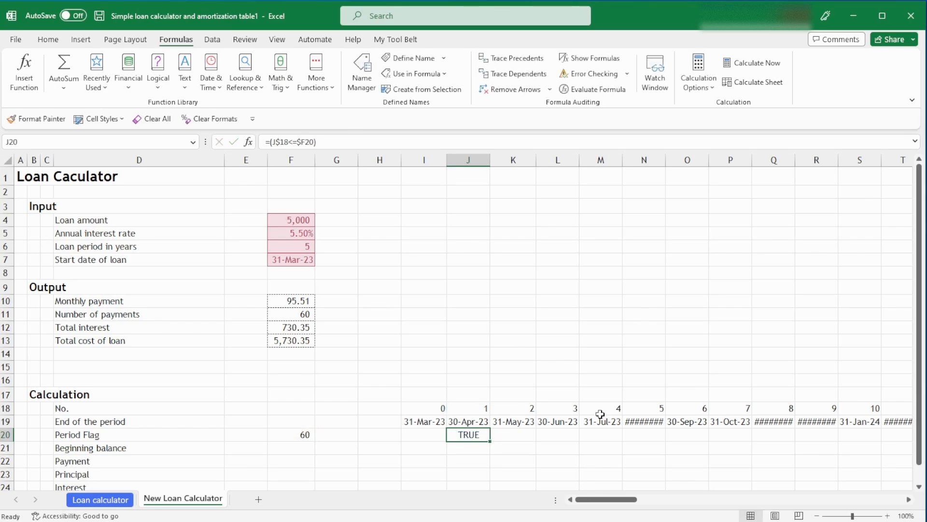
# Copy the period flag formula from J20 across the Period Flag row to DE20 under period 100
pyautogui.hotkey('ctrl', 'c')
pyautogui.press('Up')
pyautogui.hotkey('ctrl', 'Right')
pyautogui.press('Down')
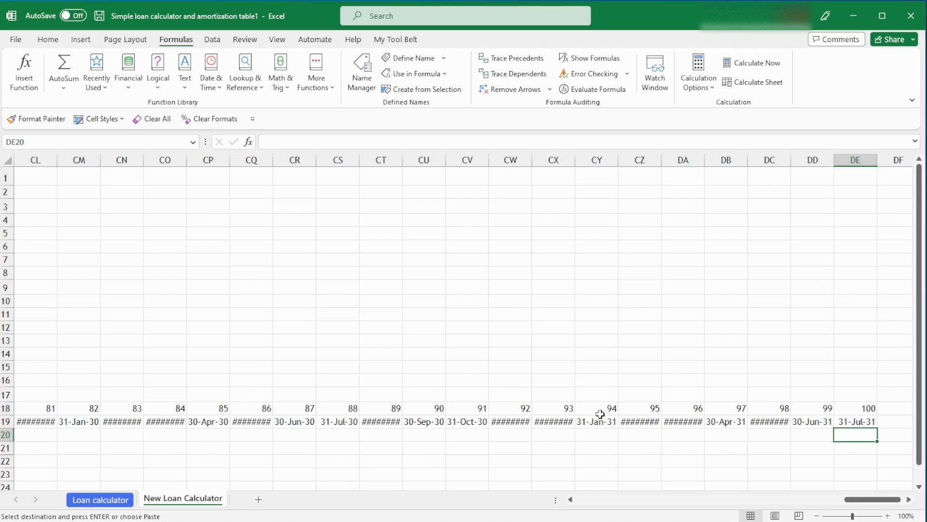
pyautogui.hotkey('ctrl', 'shift', 'Left')
pyautogui.press('Return')
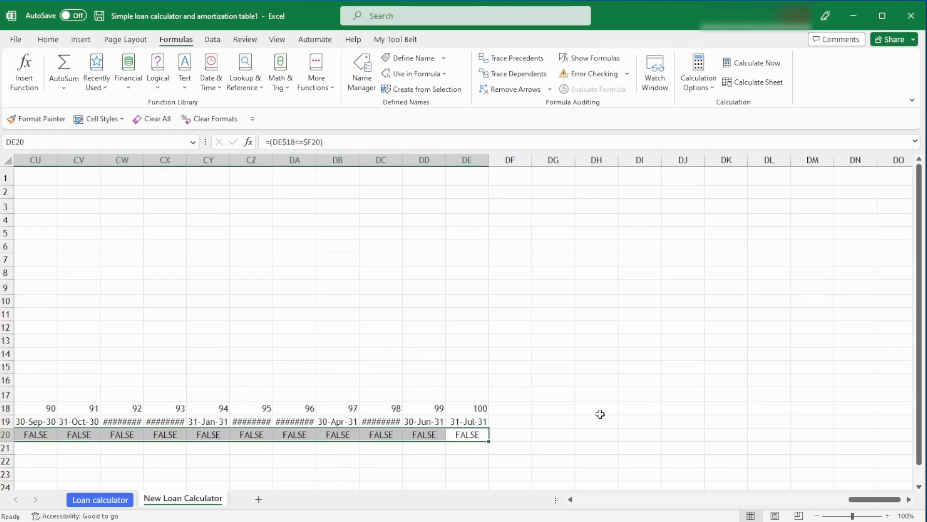
# Examine the Period Flag values along row 20, especially around period 60, and compare them with the number of payments
pyautogui.hotkey('ctrl', 'Left')
pyautogui.hotkey('ctrl', 'Left')
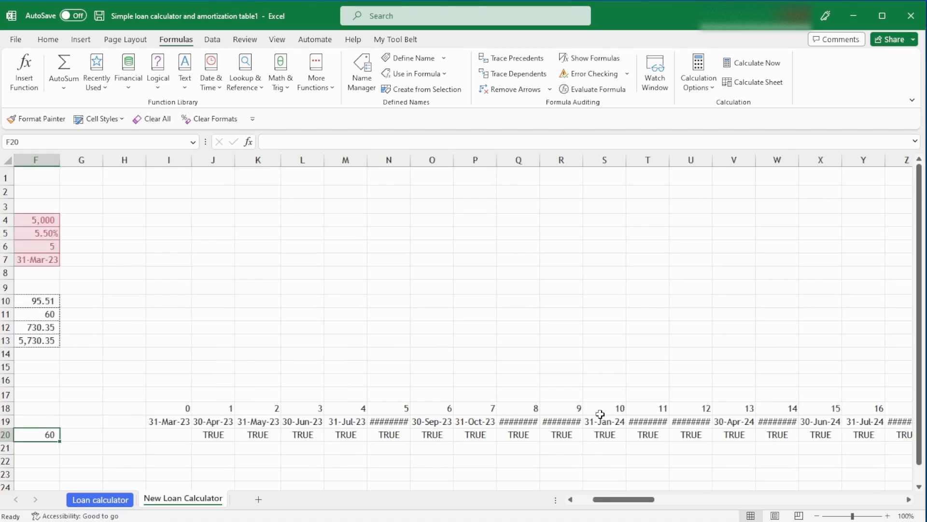
pyautogui.hotkey('ctrl', 'Left')
pyautogui.press('Right')
pyautogui.press('Right')
pyautogui.press('Right')
pyautogui.press('Right')
pyautogui.press('Right')
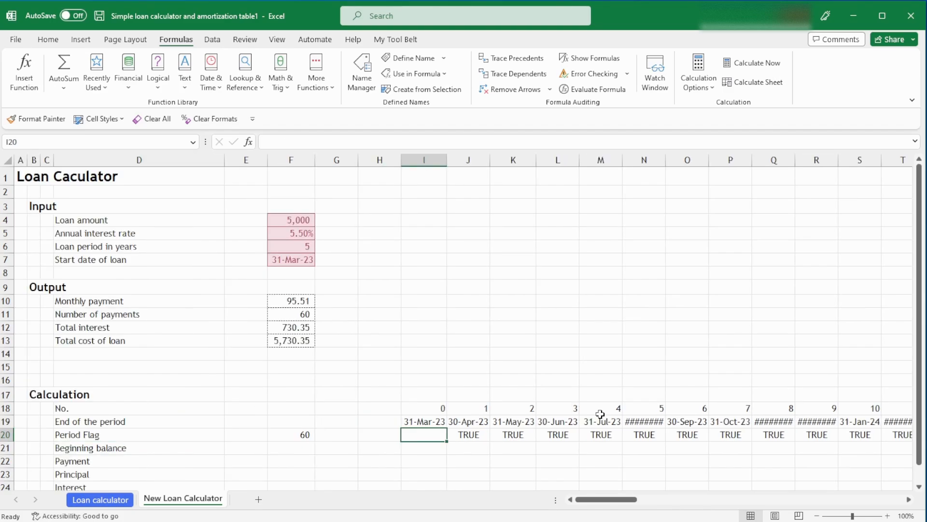
pyautogui.press('Right')
pyautogui.press('Right')
pyautogui.press('Right')
pyautogui.press('Right')
pyautogui.press('Right')
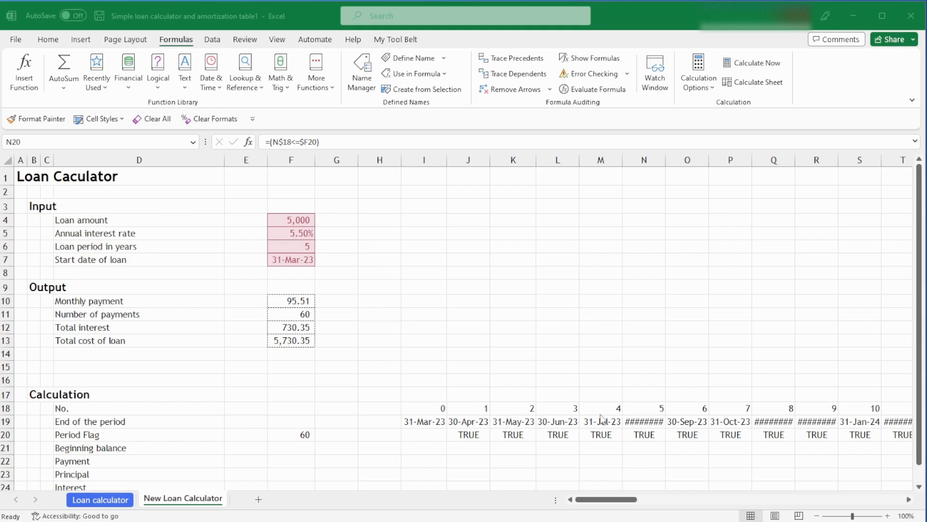
pyautogui.press('Right')
pyautogui.press('Right')
pyautogui.press('Right')
pyautogui.press('Right')
pyautogui.press('Right')
pyautogui.press('Right')
pyautogui.press('Right')
pyautogui.press('Right')
pyautogui.press('Right')
pyautogui.press('Right')
pyautogui.press('Right')
pyautogui.press('Right')
pyautogui.press('Right')
pyautogui.press('Right')
pyautogui.press('Right')
pyautogui.press('Right')
pyautogui.press('Right')
pyautogui.press('Right')
pyautogui.press('Right')
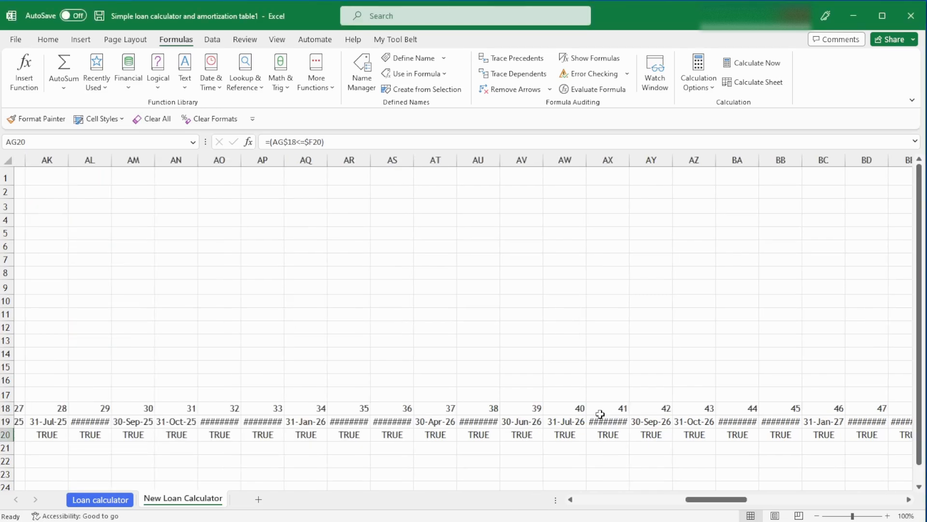
pyautogui.press('Right')
pyautogui.press('Right')
pyautogui.press('Right')
pyautogui.press('Right')
pyautogui.press('Right')
pyautogui.press('Right')
pyautogui.press('Right')
pyautogui.press('Right')
pyautogui.press('Right')
pyautogui.press('Right')
pyautogui.press('Right')
pyautogui.press('Right')
pyautogui.press('Right')
pyautogui.press('Right')
pyautogui.press('Right')
pyautogui.press('Right')
pyautogui.press('Right')
pyautogui.press('Right')
pyautogui.press('Right')
pyautogui.press('Right')
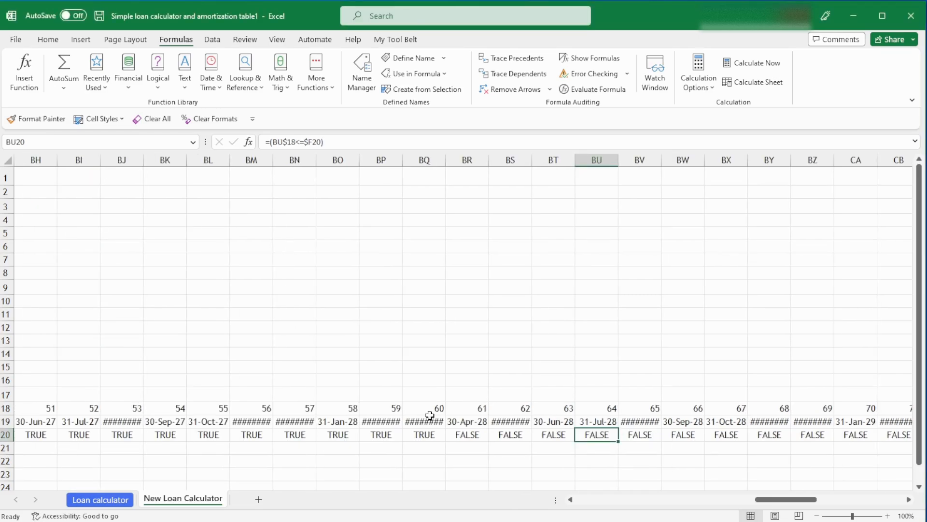
pyautogui.click(472, 436)
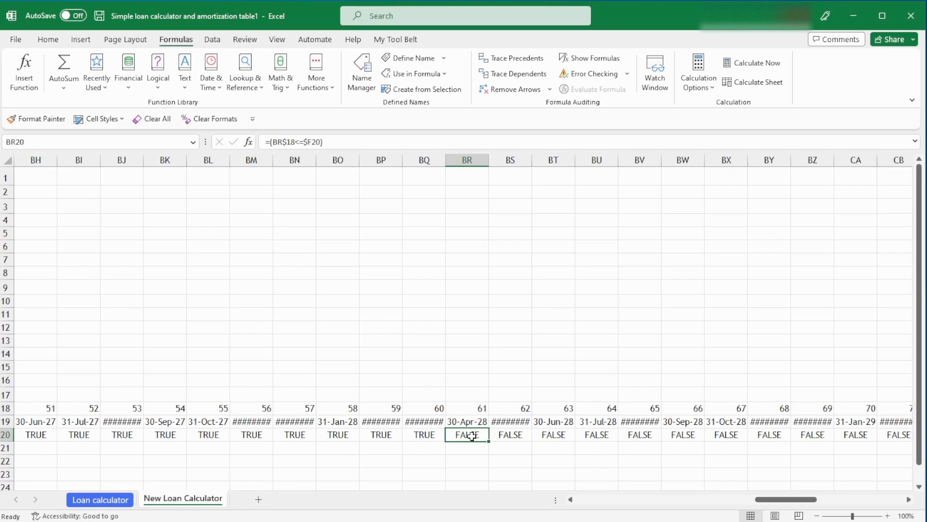
pyautogui.press('Home')
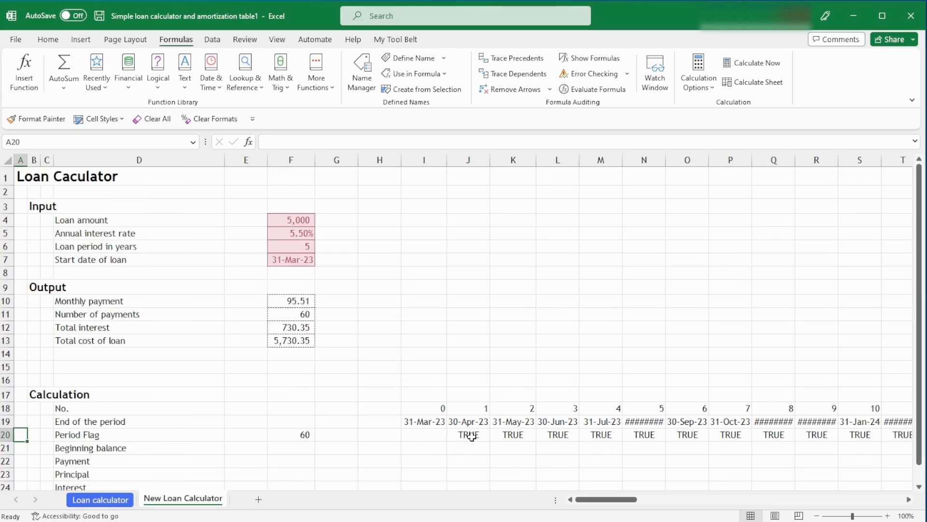
pyautogui.click(472, 436)
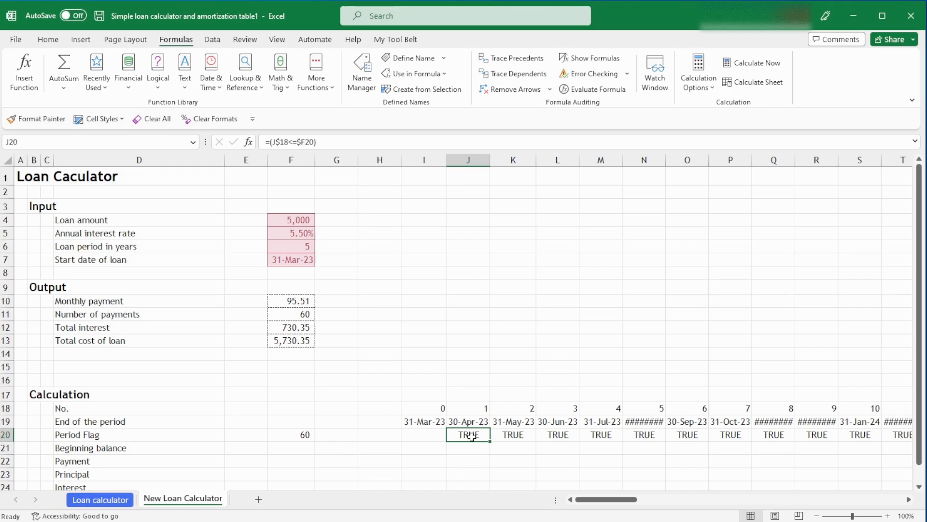
pyautogui.hotkey('ctrl', 'Right')
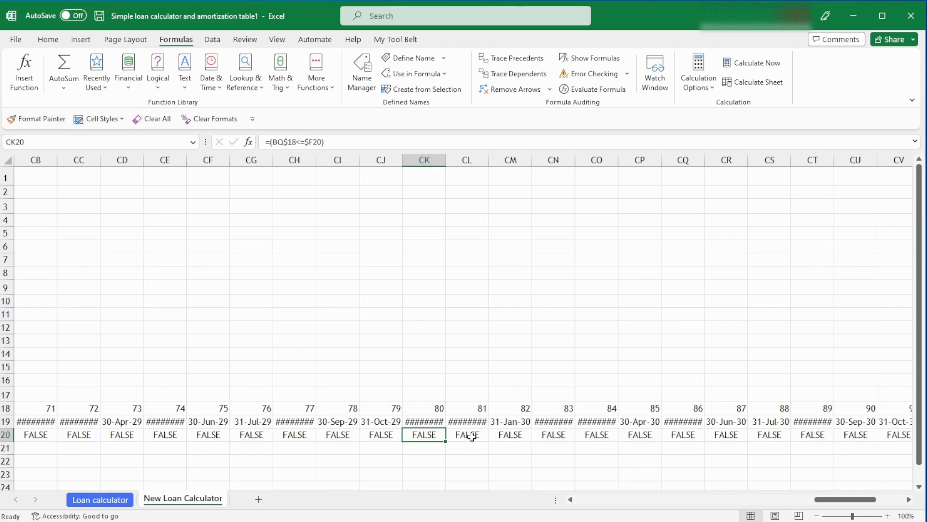
pyautogui.hotkey('ctrl', 'Home')
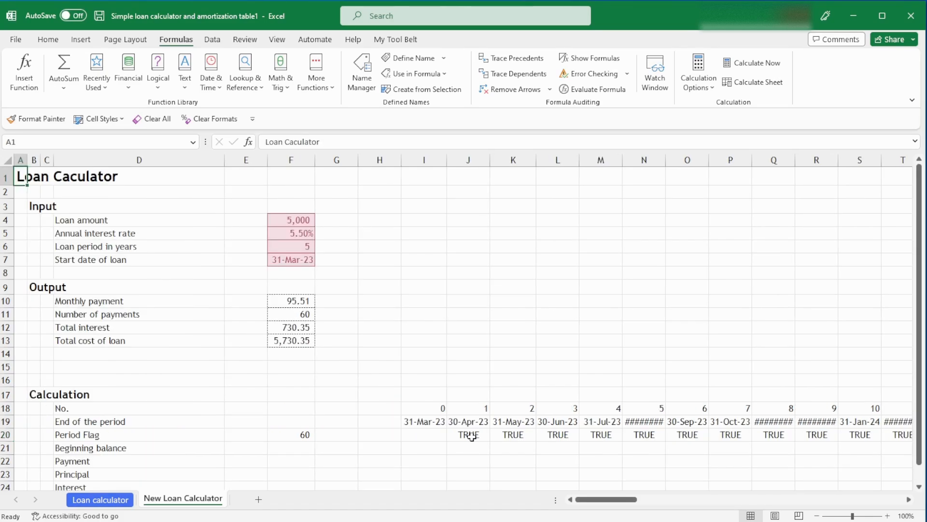
# Freeze the panes at J21 so the rows above and the columns before it stay fixed
pyautogui.scroll(-1, 368, 383)
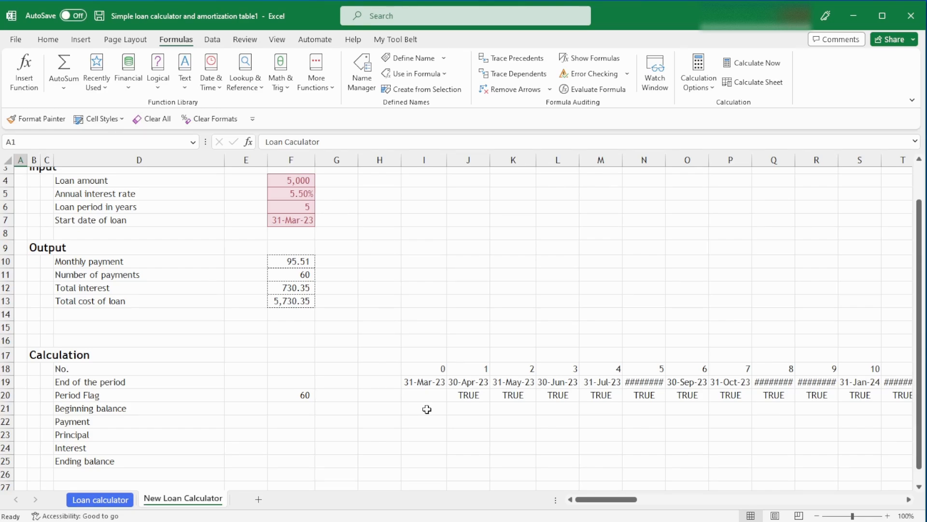
pyautogui.click(457, 408)
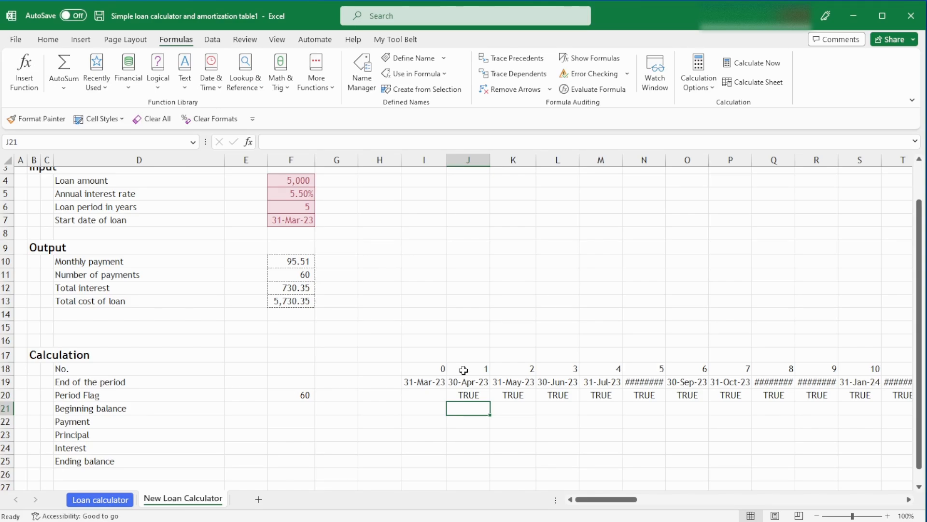
pyautogui.click(277, 39)
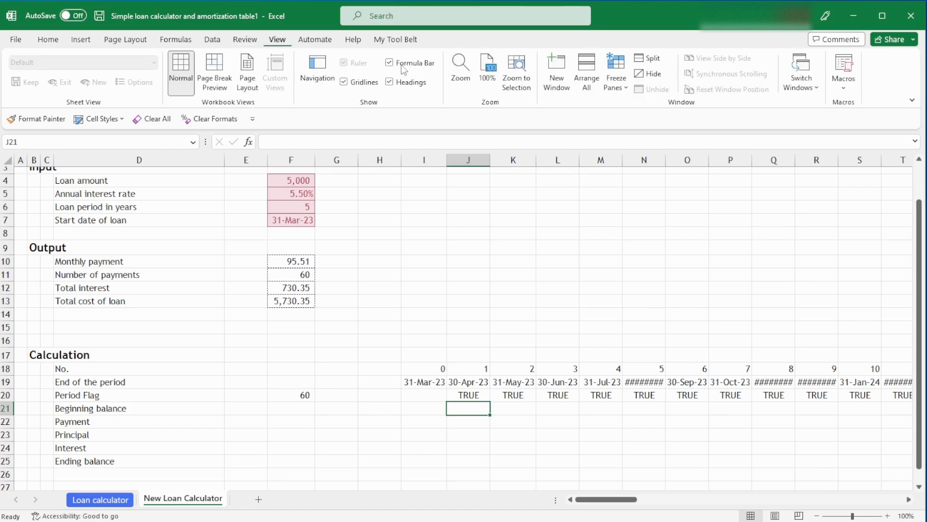
pyautogui.hotkey('alt', 'w')
pyautogui.press('f')
pyautogui.press('f')
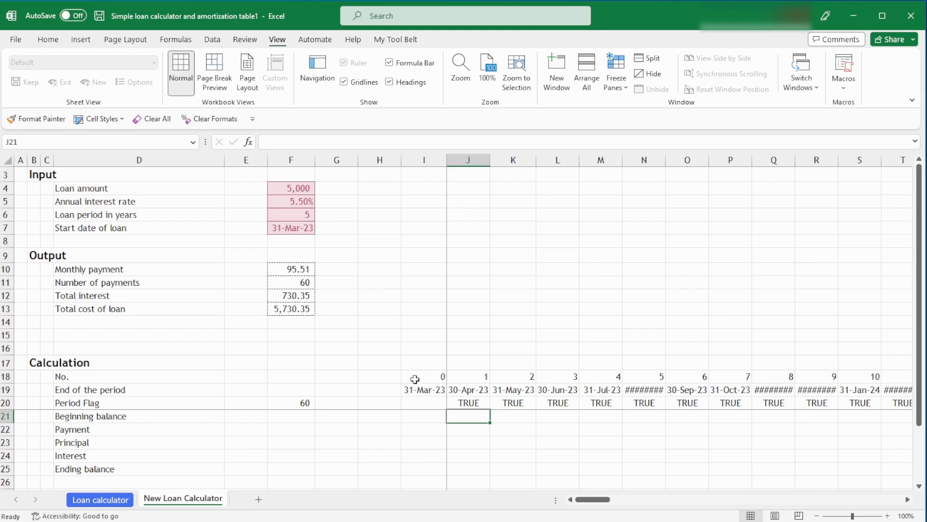
# Page across the timeline from J20 to check the frozen labels, headings and the row labels in D21:D25
pyautogui.press('Left')
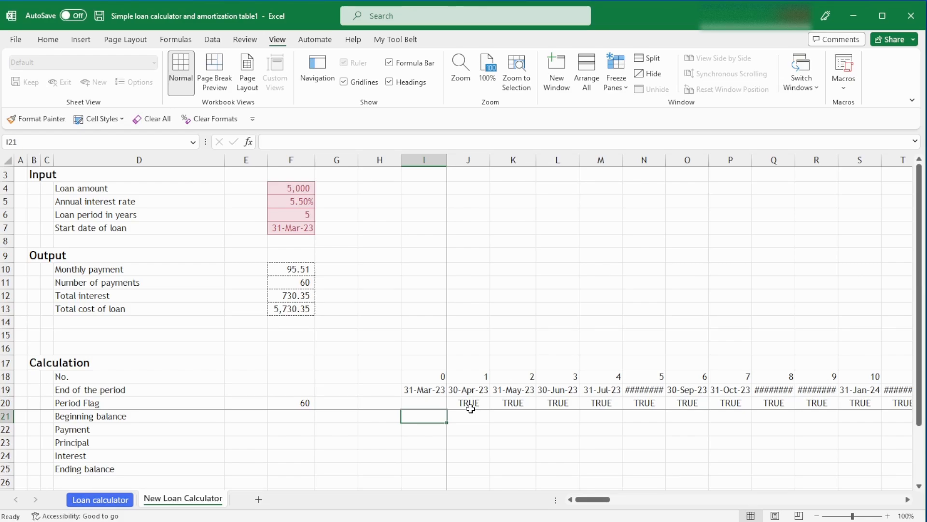
pyautogui.click(473, 403)
pyautogui.hotkey('alt', 'pagedown')
pyautogui.hotkey('alt', 'pagedown')
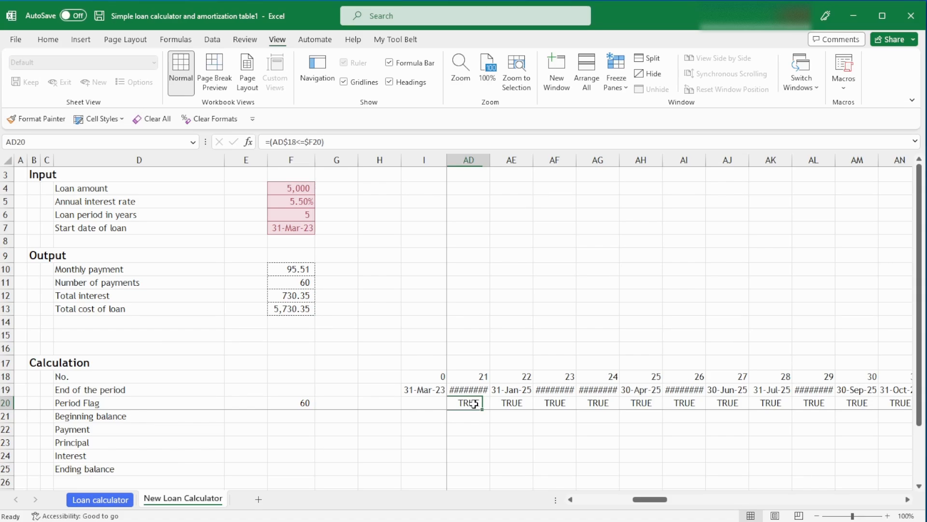
pyautogui.hotkey('alt', 'pagedown')
pyautogui.hotkey('alt', 'pagedown')
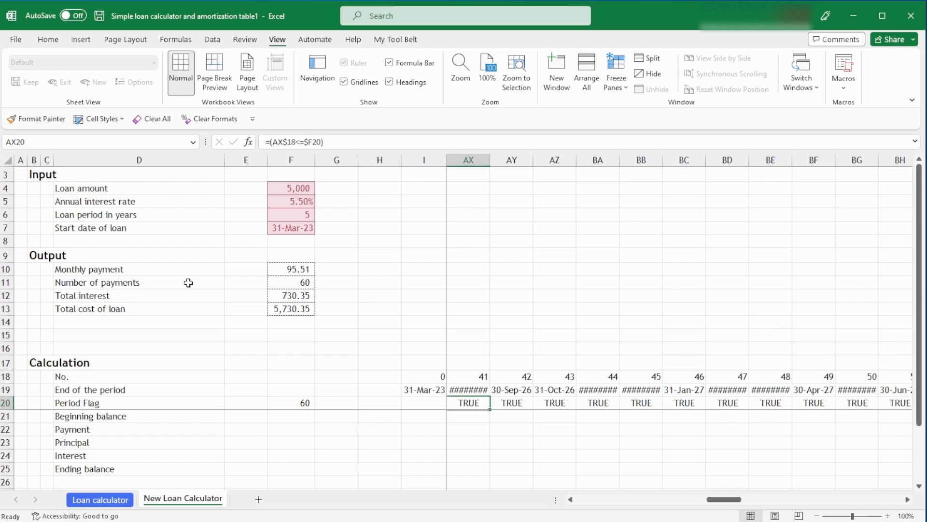
pyautogui.moveTo(82, 416); pyautogui.dragTo(77, 469)
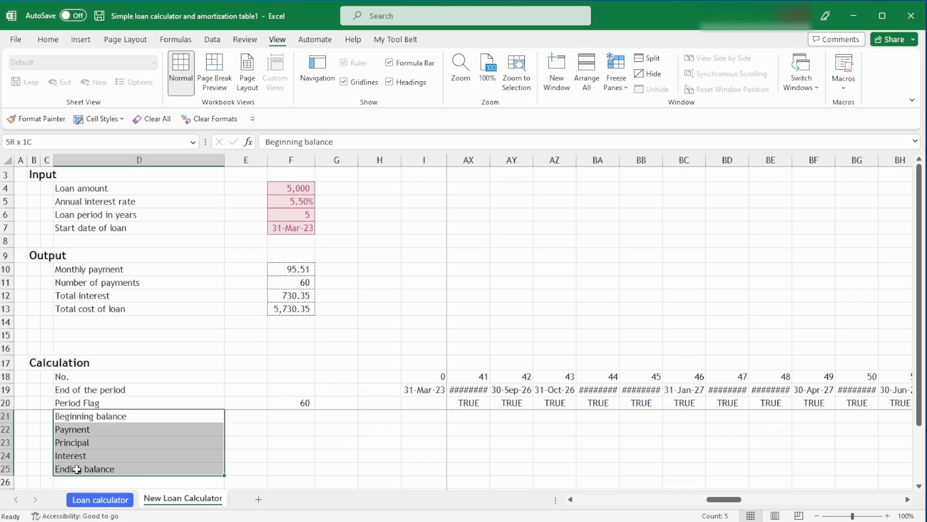
pyautogui.moveTo(77, 469); pyautogui.dragTo(77, 469)
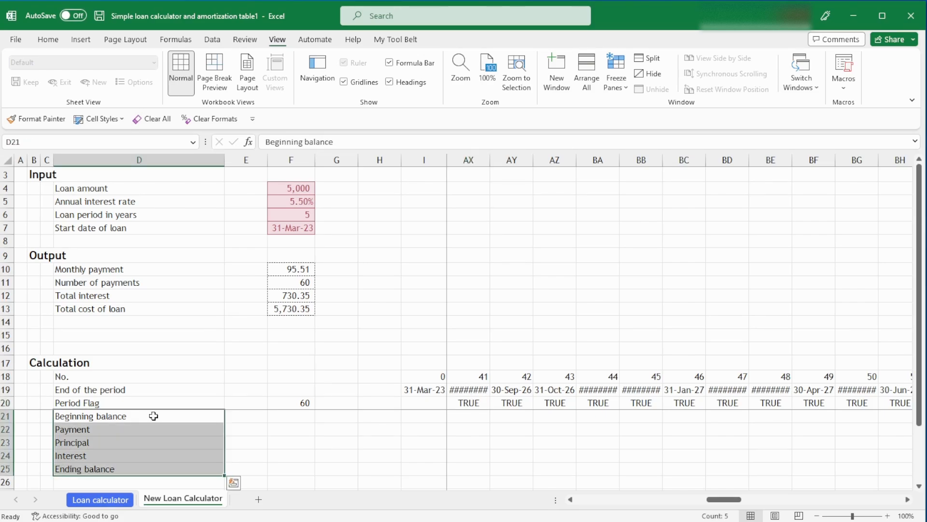
# Hide all unused columns from DG through XFD beyond the end of the timeline
pyautogui.click(508, 386)
pyautogui.hotkey('ctrl', 'Right')
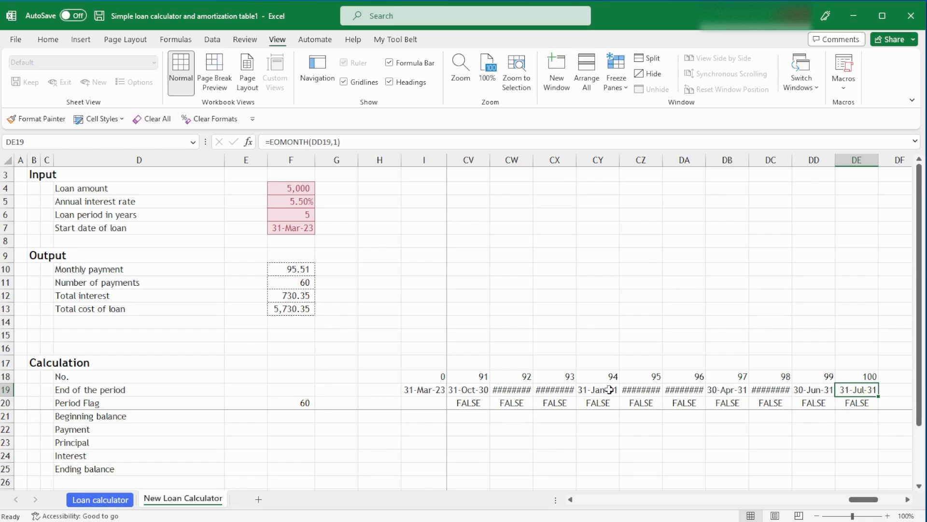
pyautogui.press('Right')
pyautogui.press('Right')
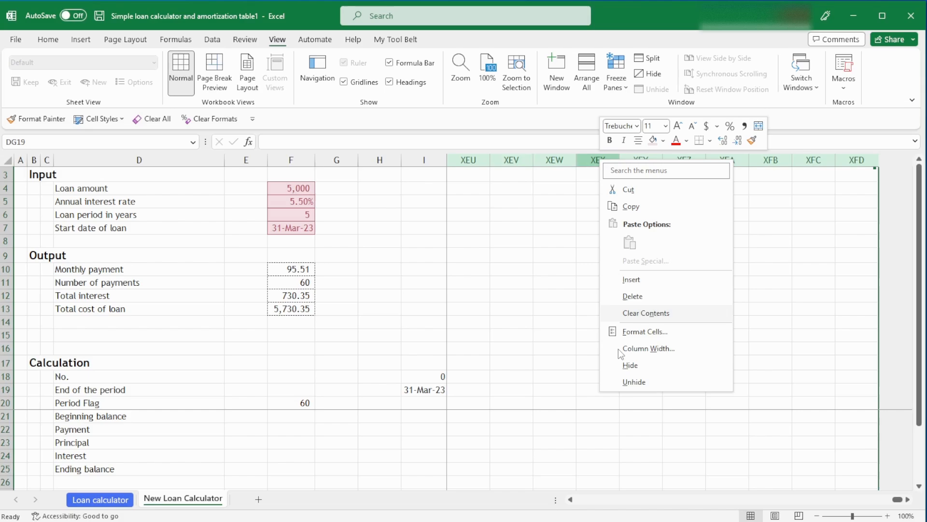
pyautogui.click(619, 362)
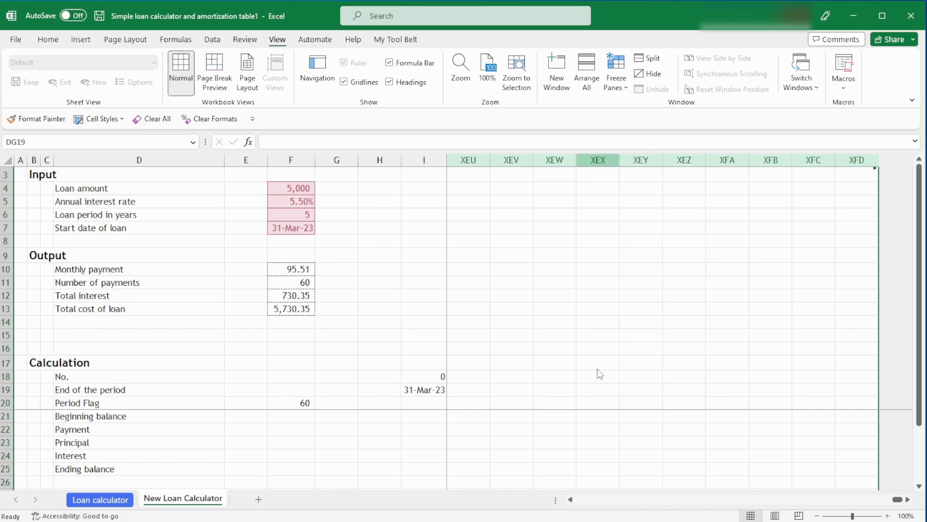
pyautogui.press('Left')
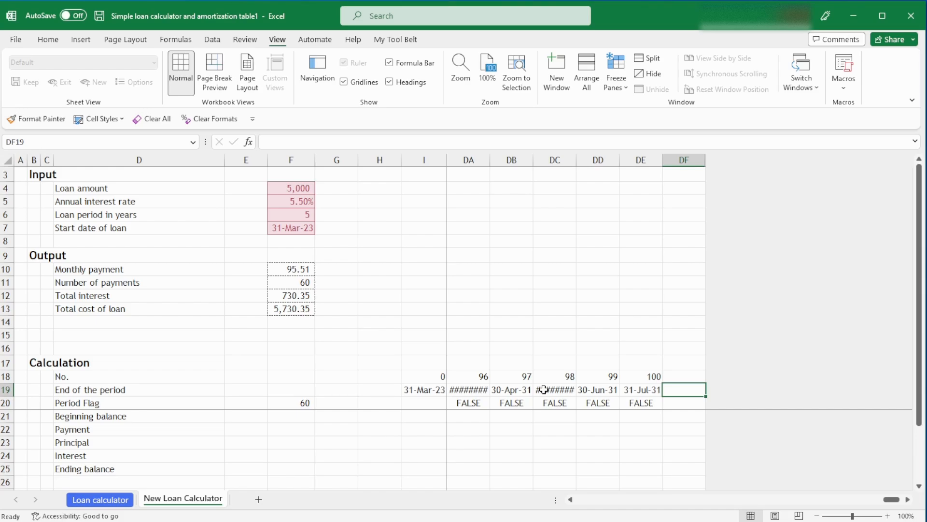
# Clear the copied period flag formulas from K20:DE20, keeping only the one in J20
pyautogui.press('Left')
pyautogui.press('Down')
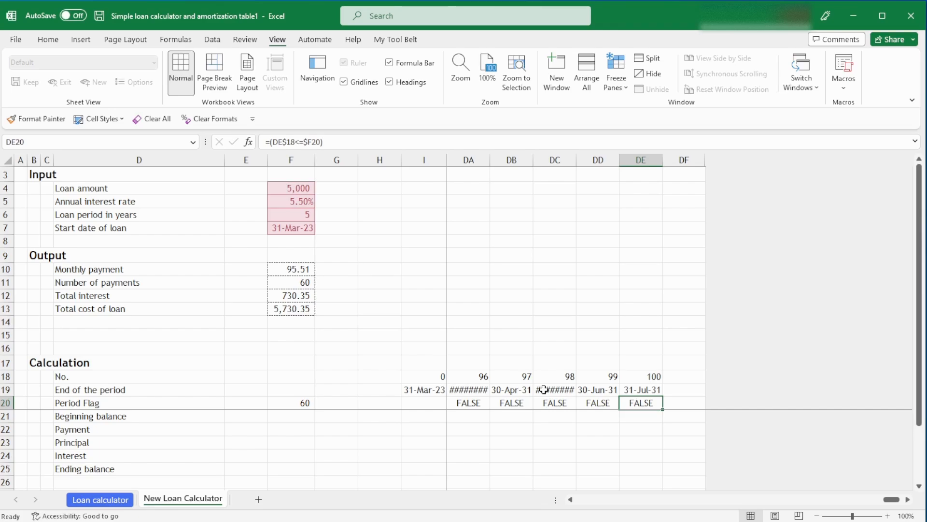
pyautogui.hotkey('ctrl', 'z')
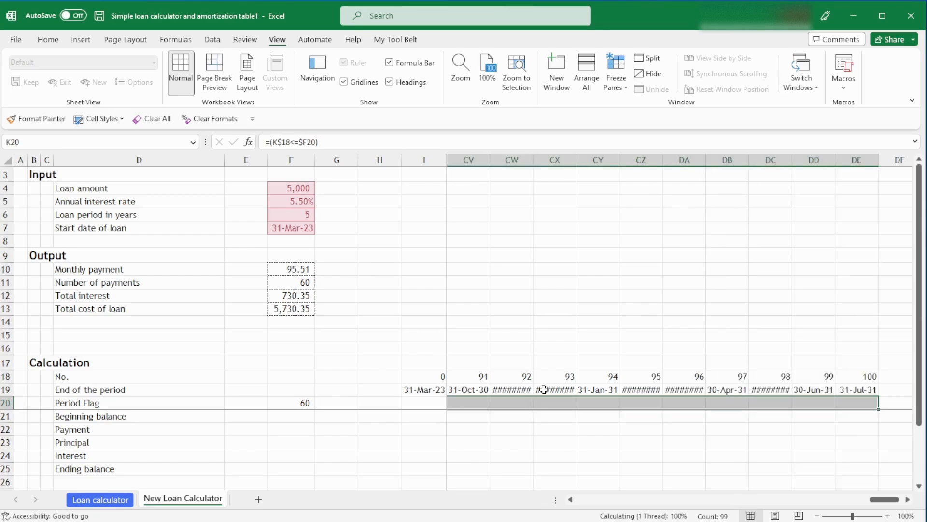
# Copy the period flag formula from J20 across the rest of the timeline through DE20
pyautogui.press('Left')
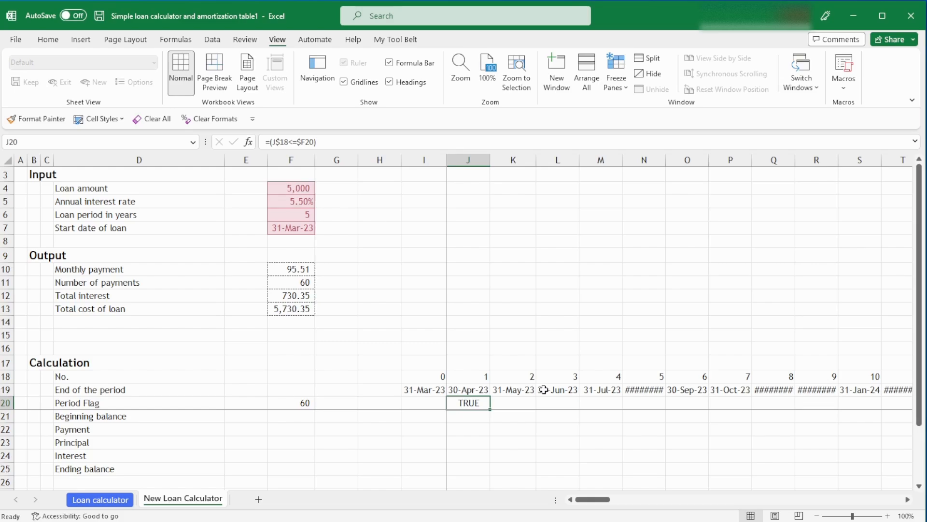
pyautogui.hotkey('ctrl', 'c')
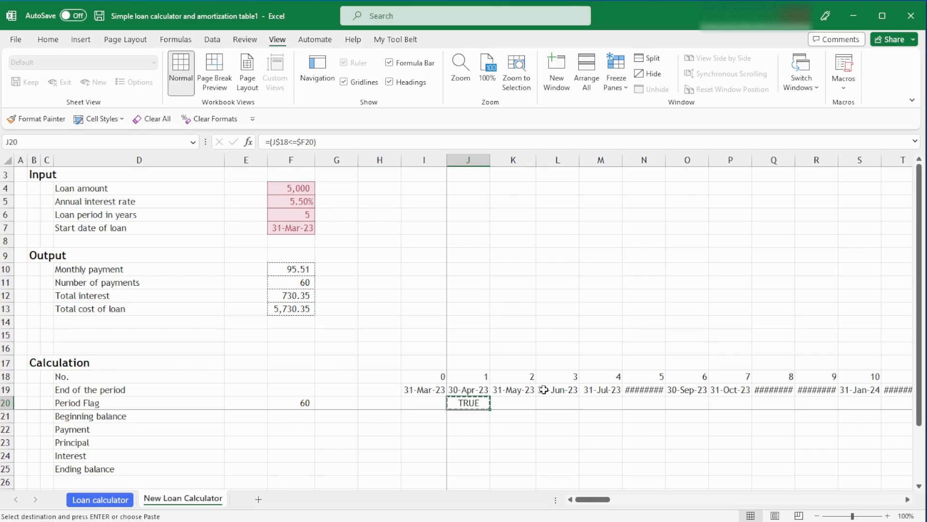
pyautogui.hotkey('ctrl', 'shift', 'Right')
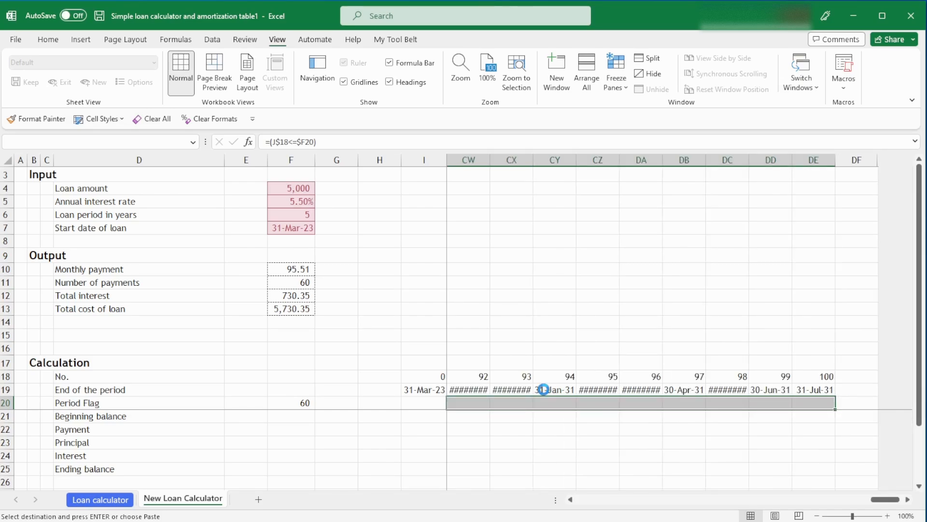
pyautogui.press('Return')
pyautogui.press('Left')
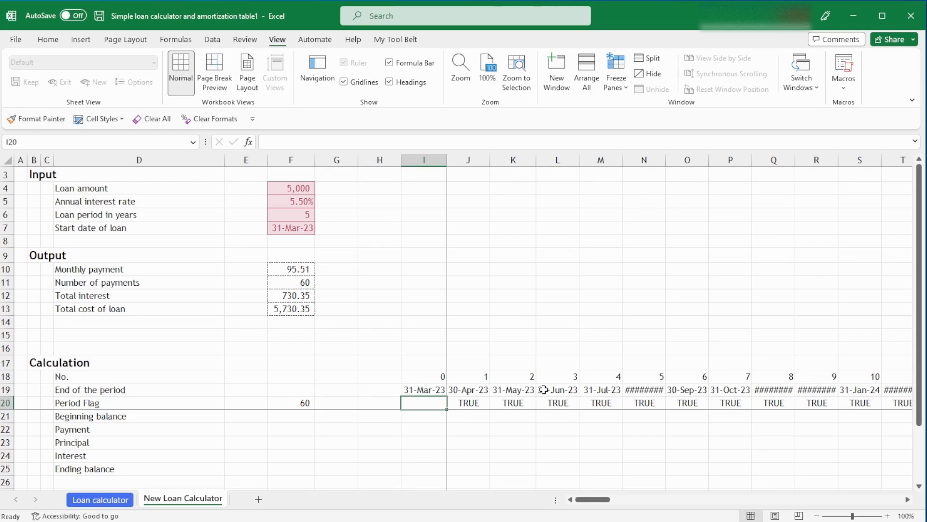
# Apply the formatting of the number of payments cell F11, with its dashed border, to F20
pyautogui.click(308, 407)
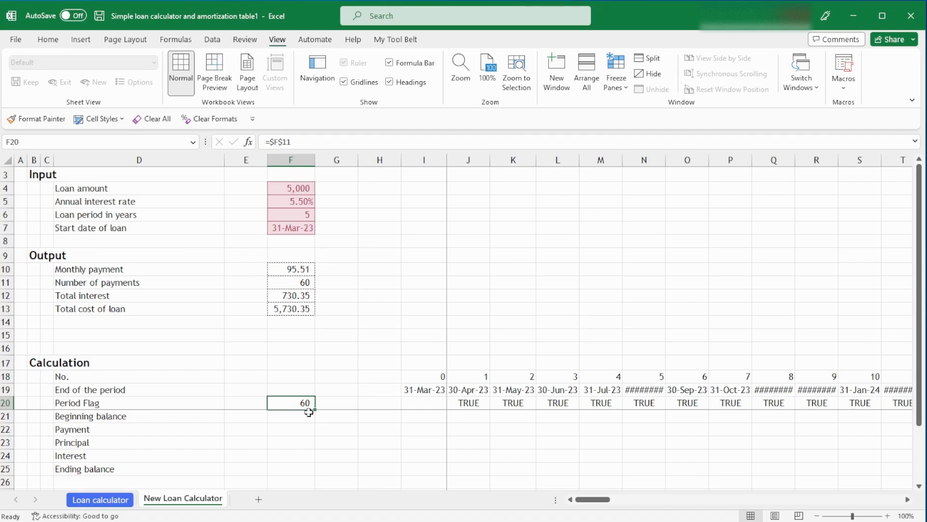
pyautogui.hotkey('ctrl', 'c')
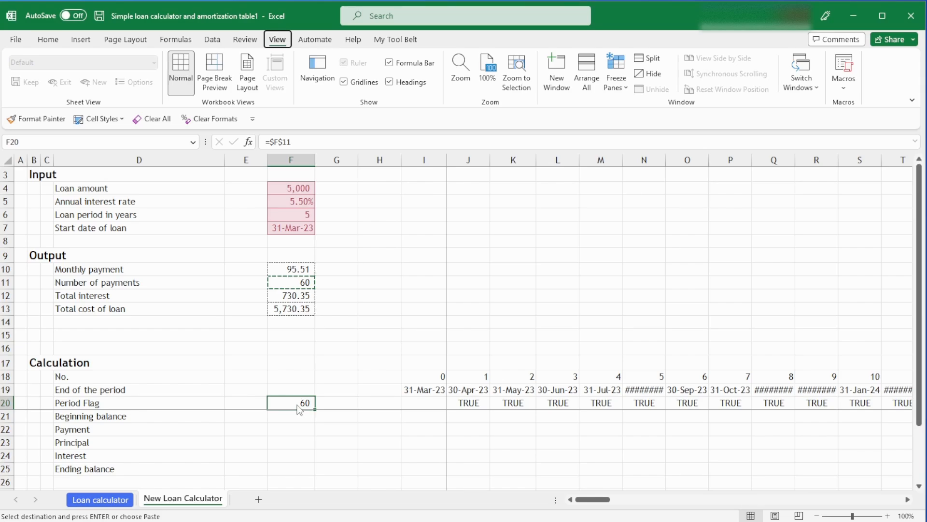
pyautogui.press('Return')
pyautogui.click(379, 348)
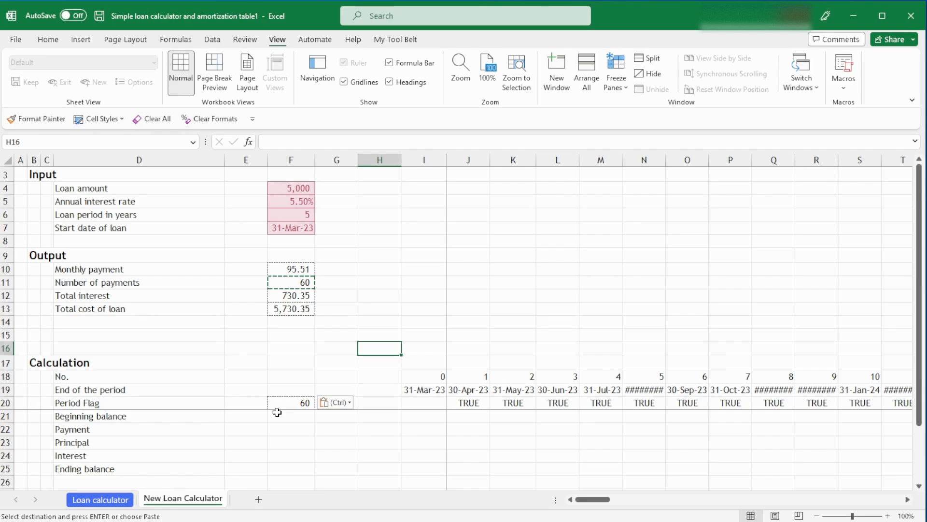
pyautogui.press('Escape')
pyautogui.click(333, 390)
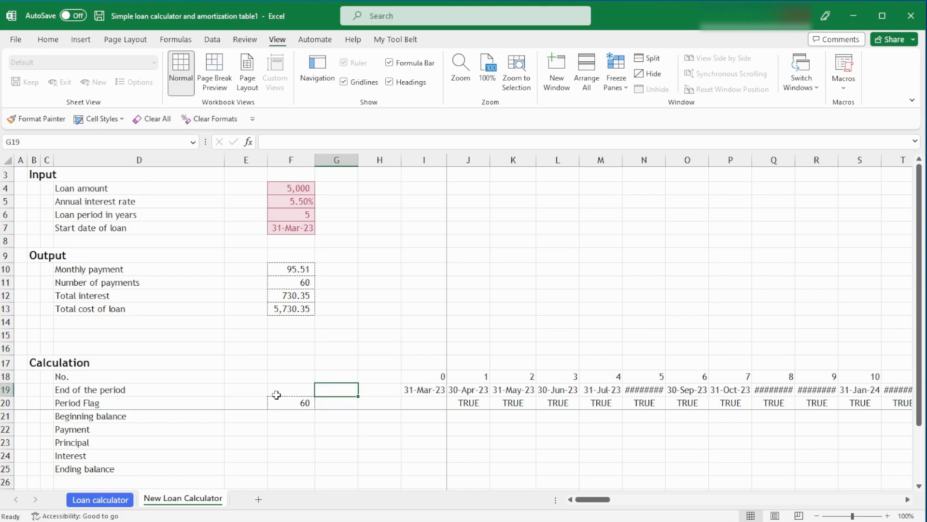
# Review the timeline rows from column I and compare the J19 period-end date with the first payment date on the Loan calculator sheet
pyautogui.moveTo(424, 376); pyautogui.dragTo(659, 440)
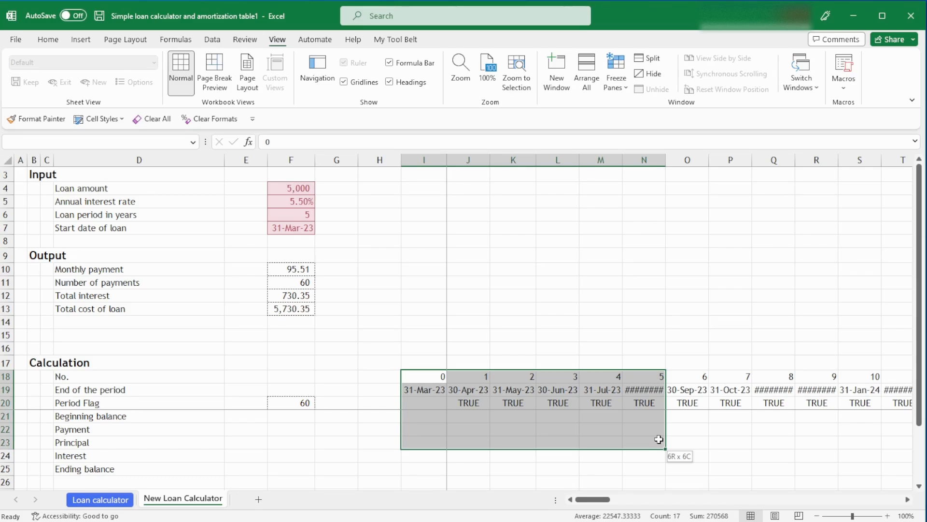
pyautogui.click(558, 389)
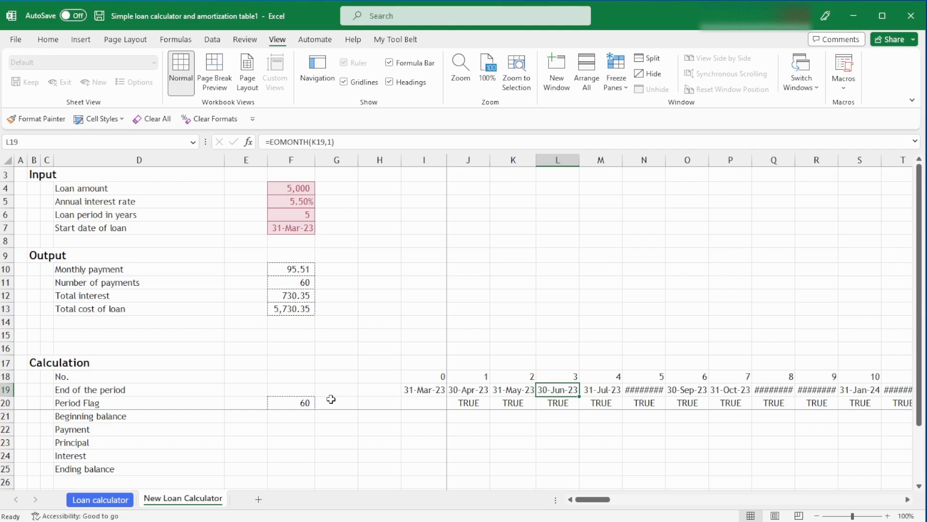
pyautogui.moveTo(471, 376); pyautogui.dragTo(475, 390)
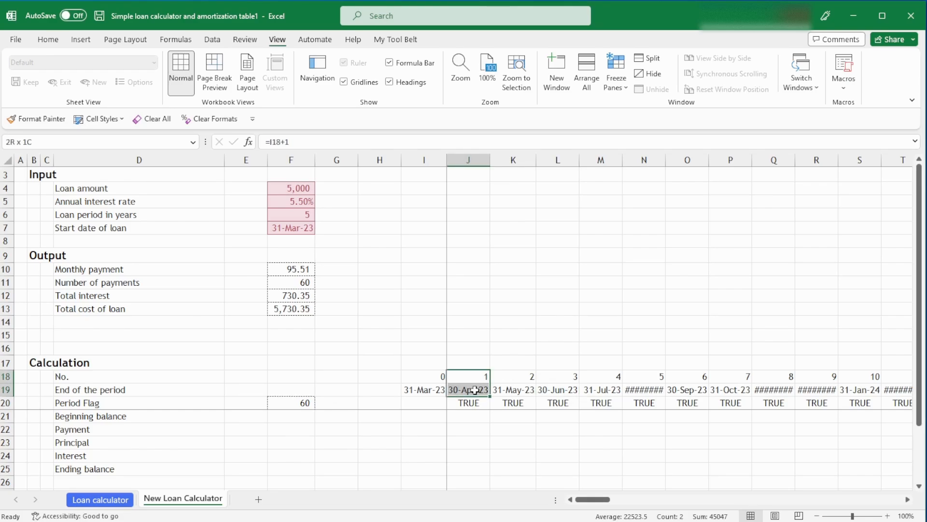
pyautogui.click(475, 391)
pyautogui.hotkey('ctrl', 'pageup')
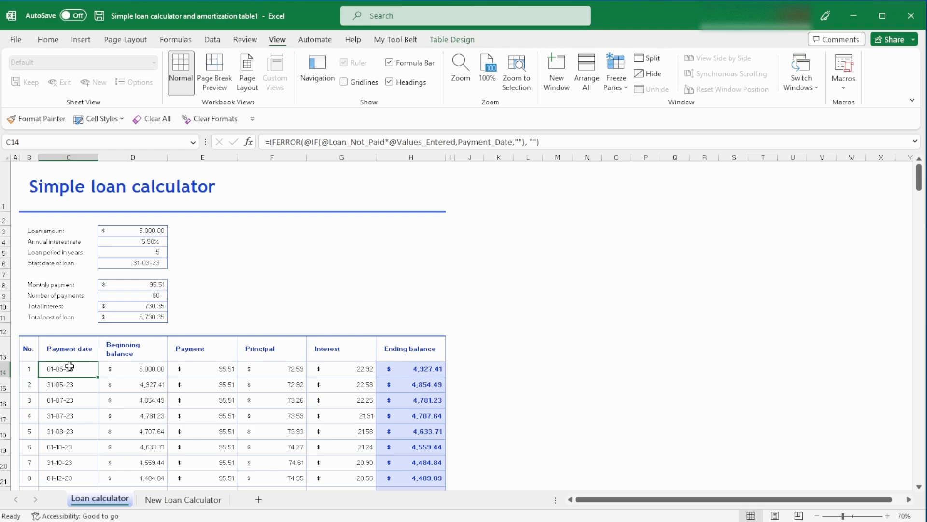
pyautogui.hotkey('ctrl', 'pagedown')
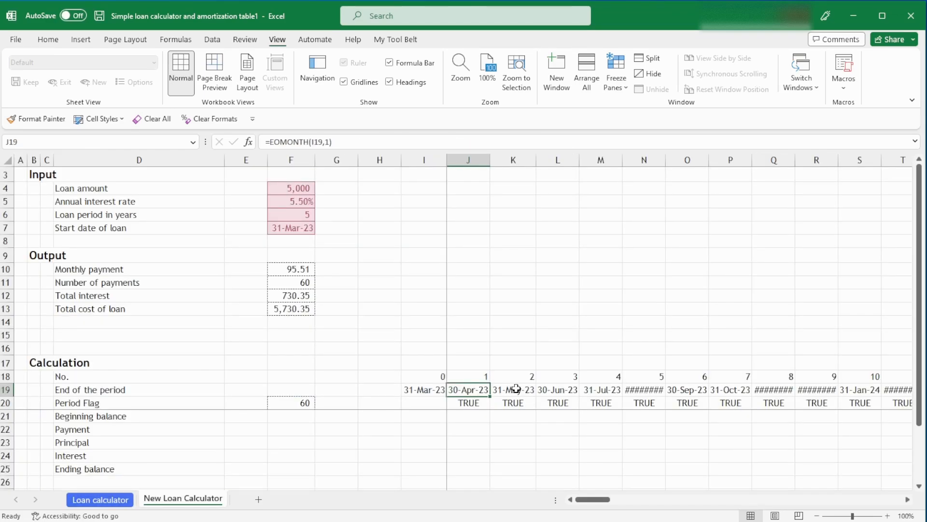
# Create a conditional formatting rule on J20:DE20 for cells whose value equals TRUE
pyautogui.press('Down')
pyautogui.hotkey('ctrl', 'shift', 'Right')
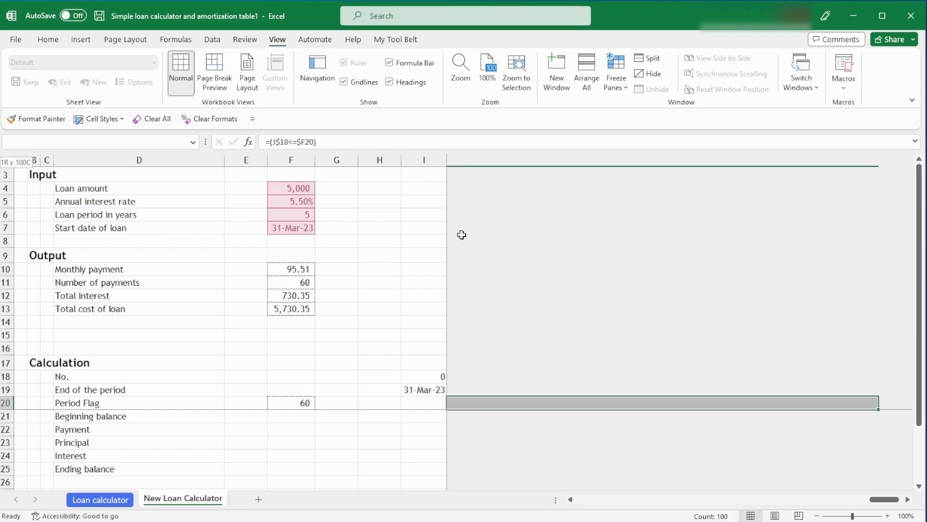
pyautogui.hotkey('alt', 'h')
pyautogui.press('l')
pyautogui.click(535, 286)
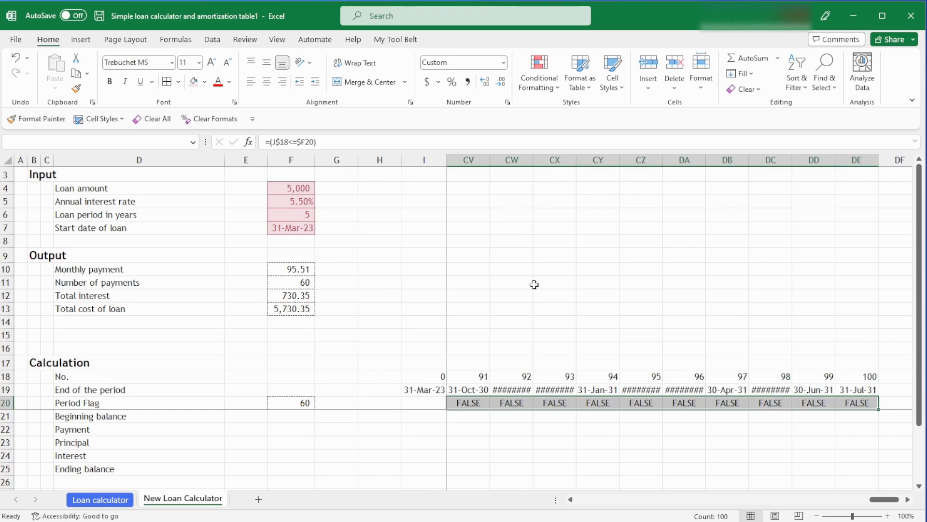
pyautogui.click(432, 285)
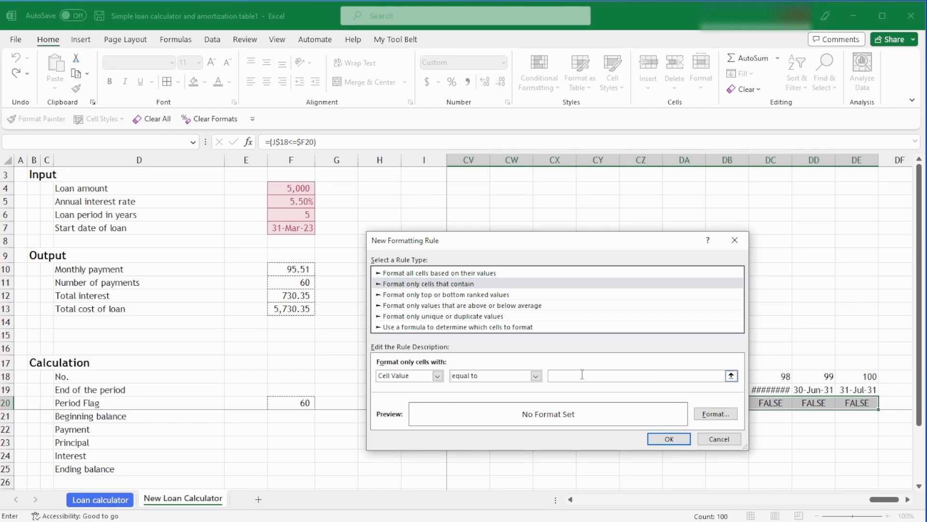
pyautogui.press('Escape')
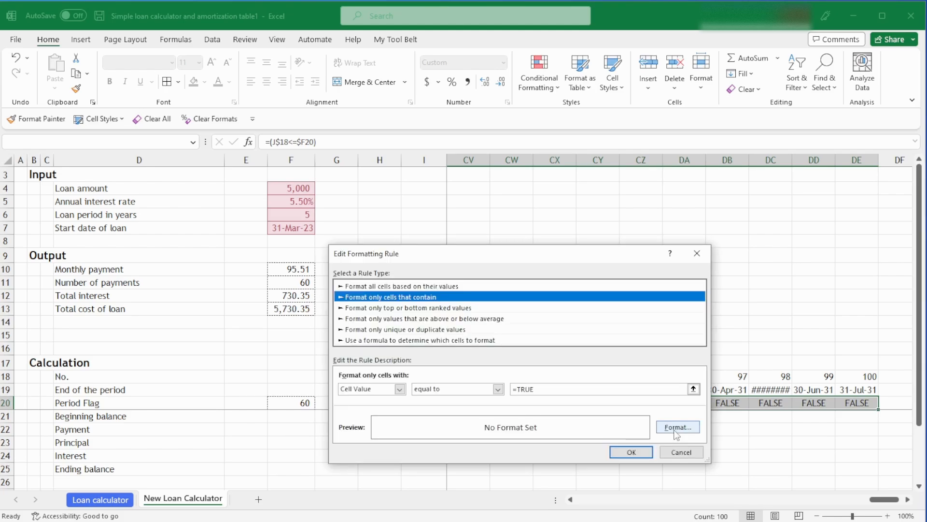
# Give the TRUE rule a light blue patterned fill, a blue outline border and a blue font, and duplicate the rule
pyautogui.click(676, 427)
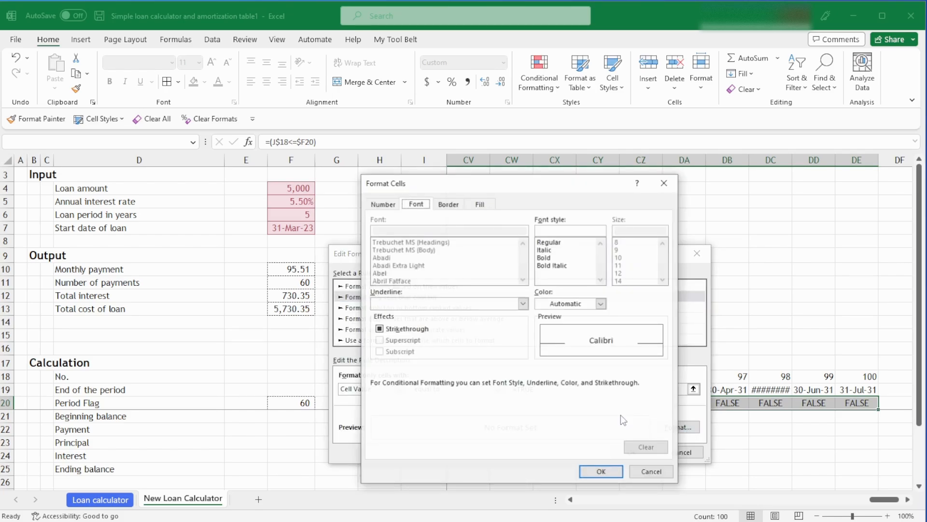
pyautogui.click(480, 204)
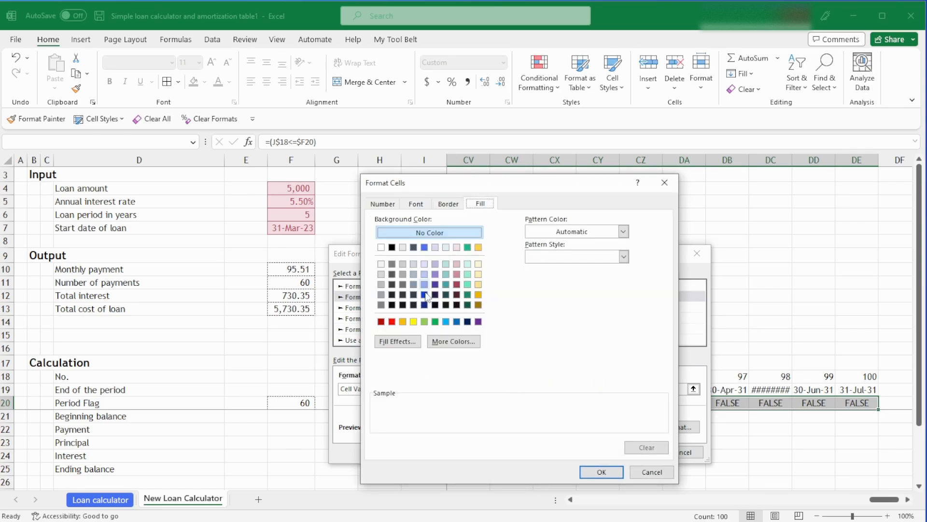
pyautogui.click(424, 264)
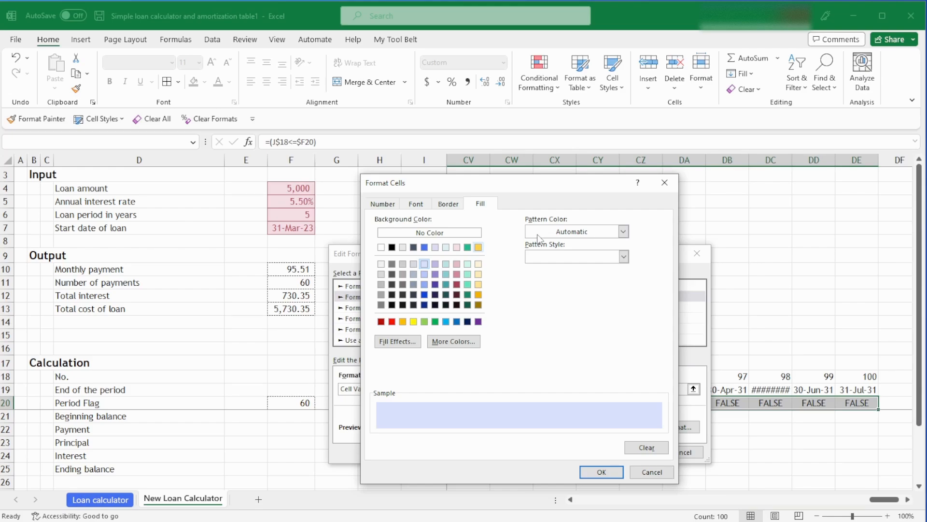
pyautogui.click(575, 231)
pyautogui.click(570, 253)
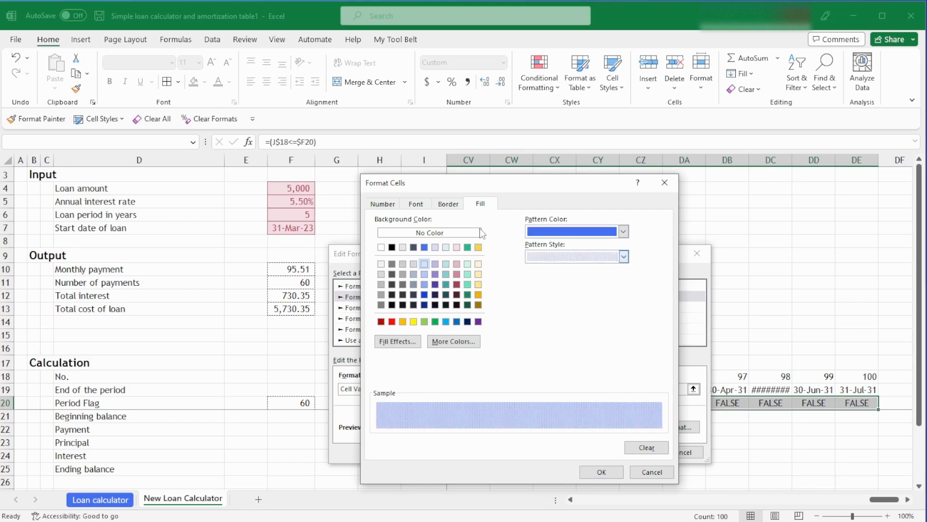
pyautogui.click(448, 203)
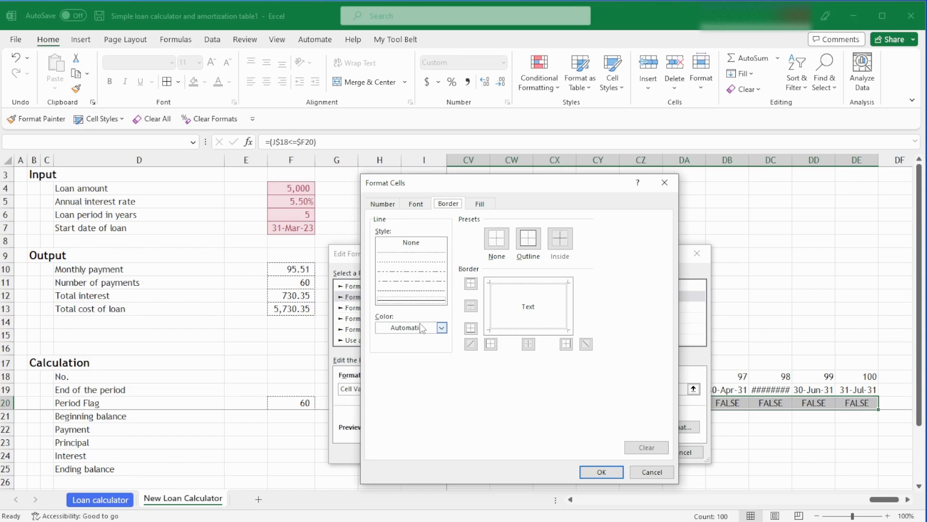
pyautogui.hotkey('ctrl', 'shift', 'Tab')
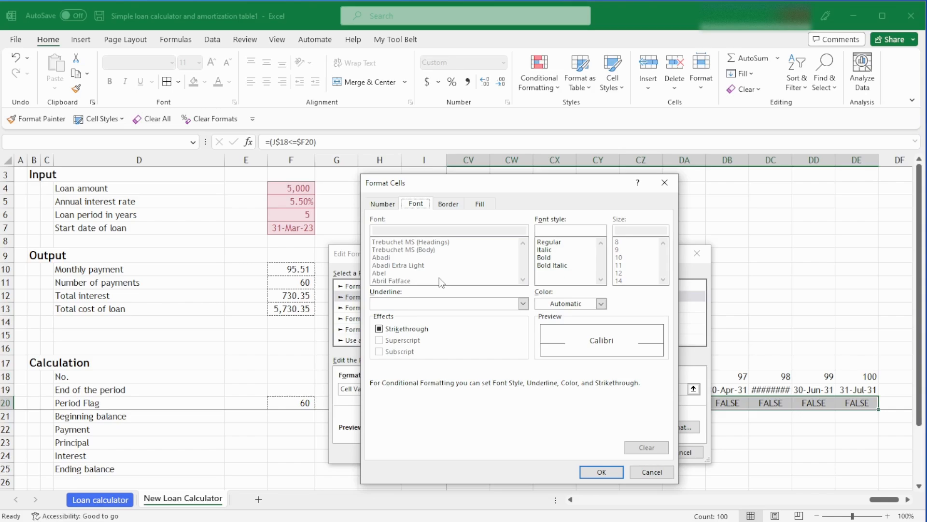
pyautogui.click(591, 468)
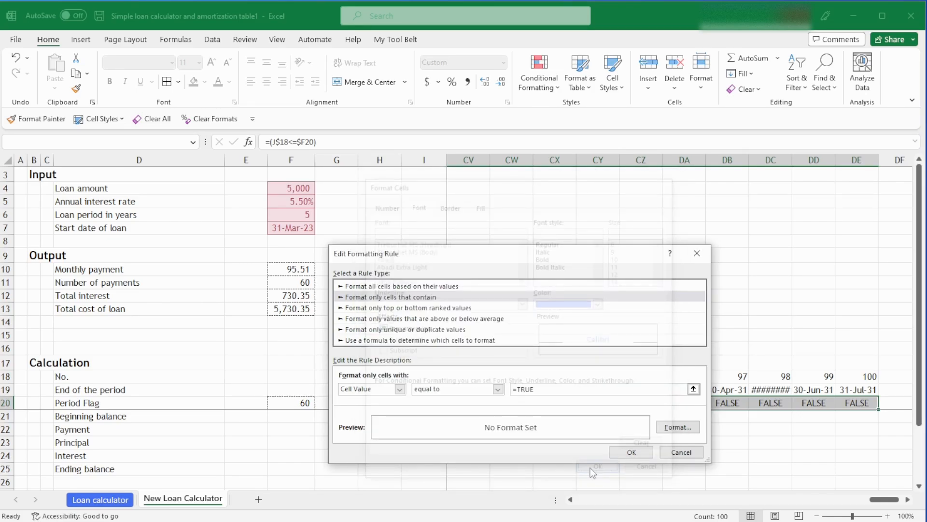
pyautogui.press('Return')
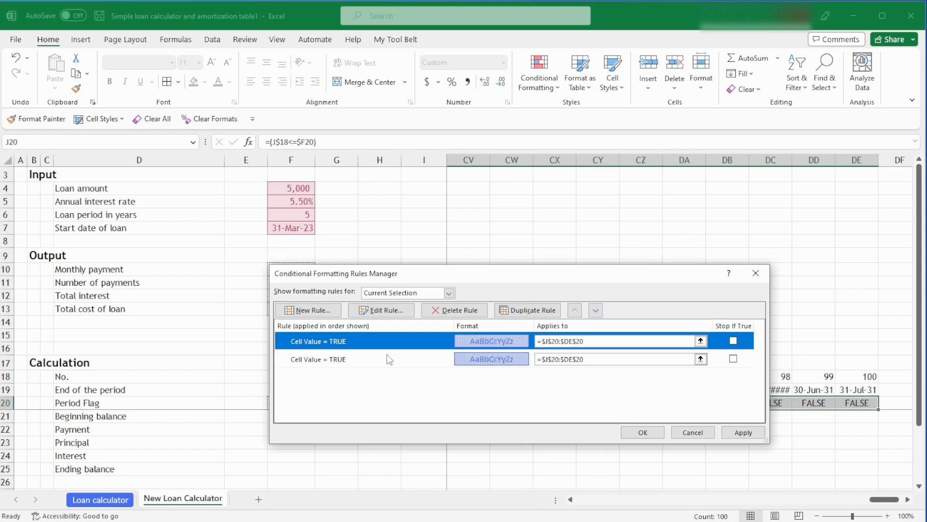
# Change the duplicated rule's condition to cell values equal to FALSE
pyautogui.doubleClick(389, 359)
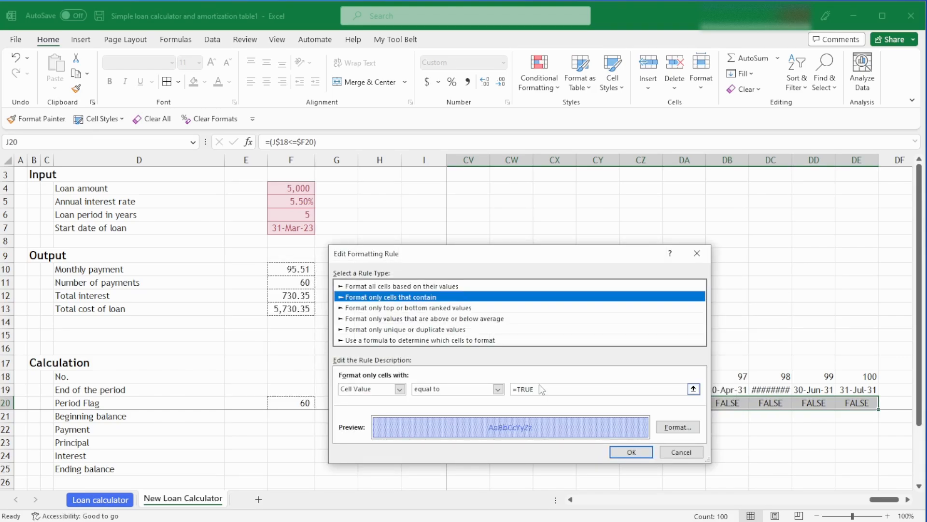
pyautogui.moveTo(542, 389); pyautogui.dragTo(516, 388)
pyautogui.press('BackSpace')
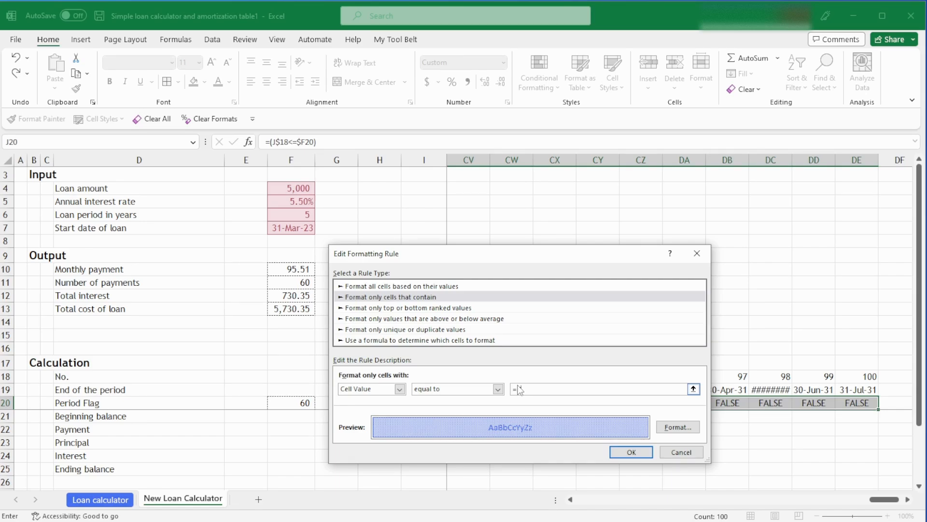
# Recolour the FALSE rule's font, outline border and patterned fill in pink-red, and apply the rules to J20:DE20
pyautogui.click(678, 427)
pyautogui.click(565, 303)
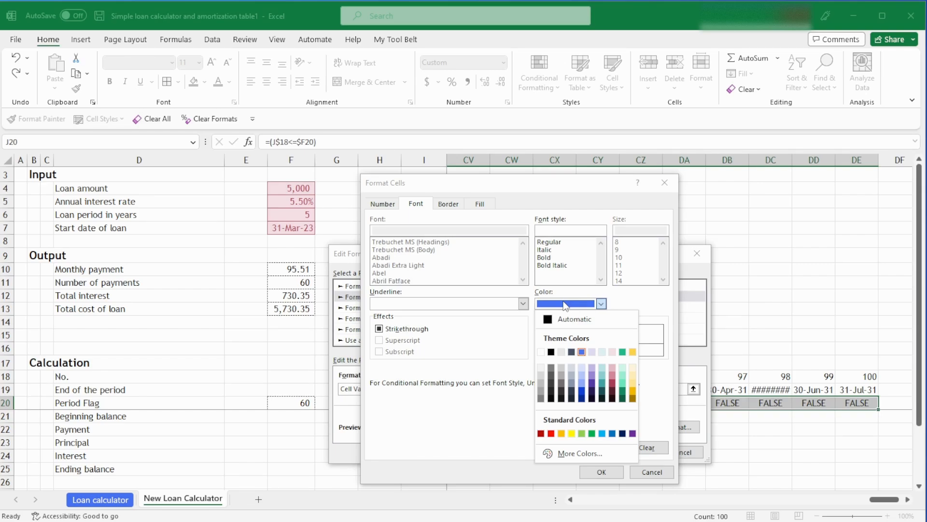
pyautogui.click(448, 204)
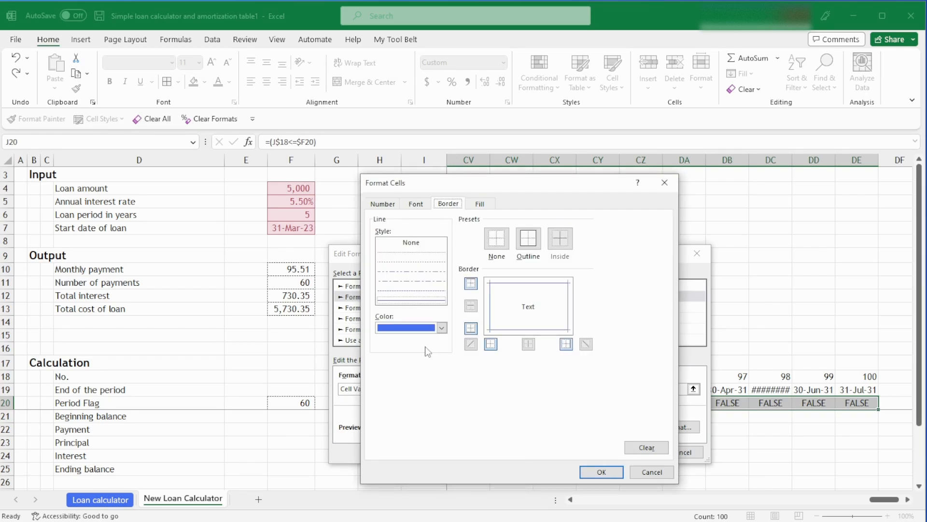
pyautogui.click(441, 327)
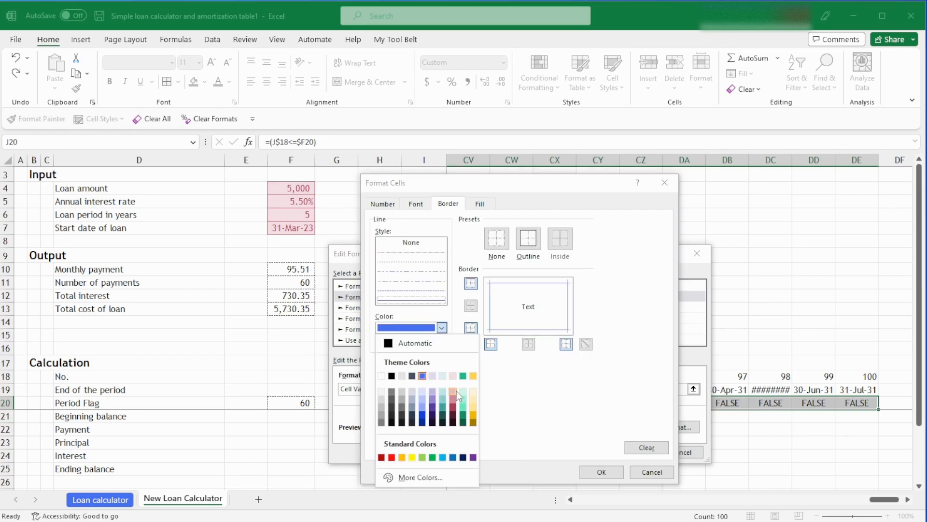
pyautogui.click(457, 391)
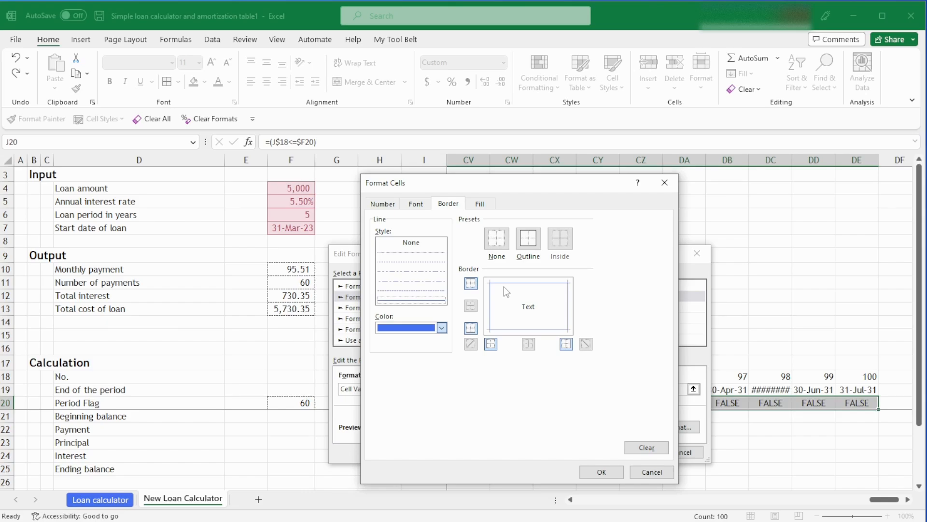
pyautogui.click(479, 204)
pyautogui.click(623, 231)
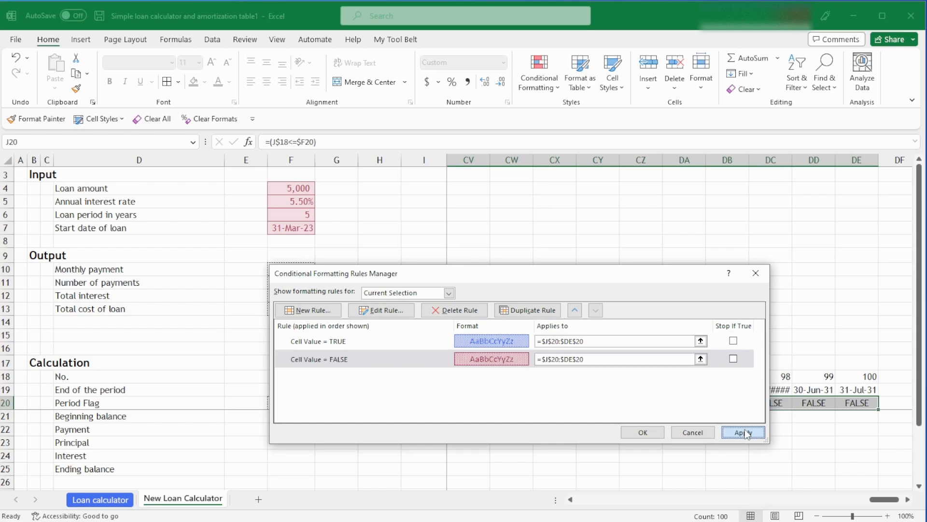
# Check the coloured period flags in row 20 around periods 59 to 61, where the loan term ends
pyautogui.click(743, 403)
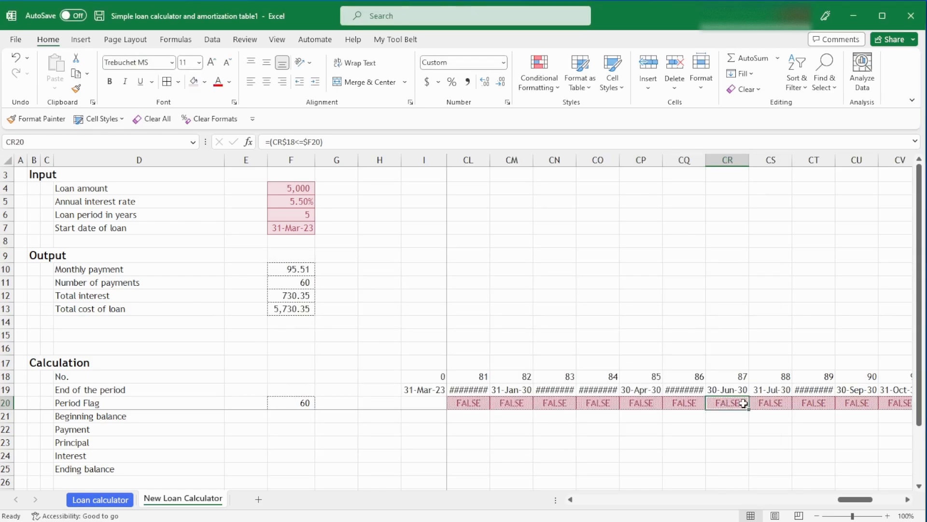
pyautogui.hotkey('alt', 'pageup')
pyautogui.hotkey('alt', 'pageup')
pyautogui.hotkey('alt', 'pageup')
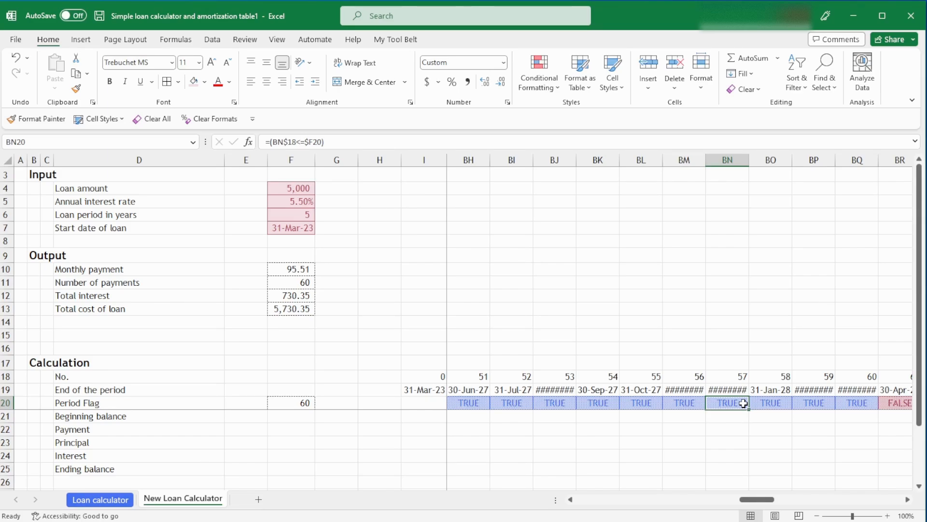
pyautogui.hscroll(1, 744, 403)
pyautogui.moveTo(688, 364); pyautogui.dragTo(775, 429)
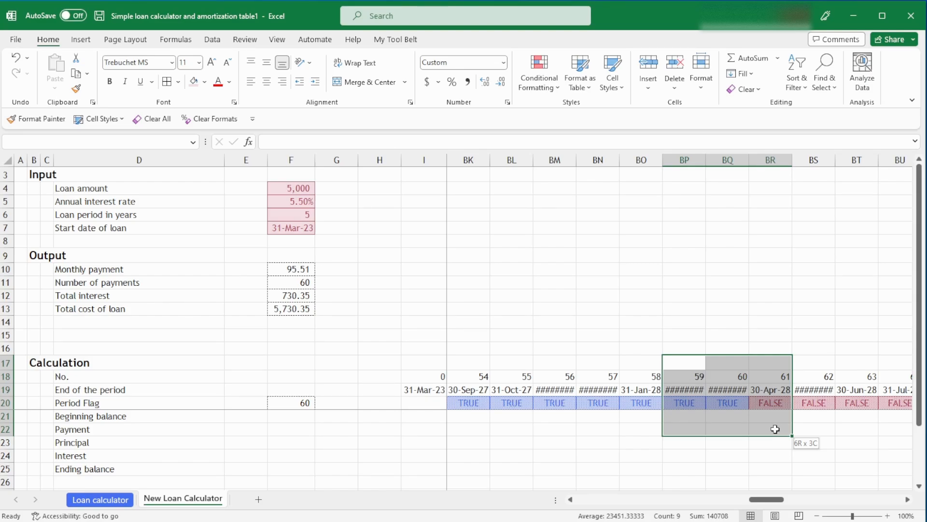
# Examine the template's Beginning balance formula on the Loan calculator sheet and the definition behind its Beginning_Balance name
pyautogui.click(737, 407)
pyautogui.hotkey('ctrl', 'Left')
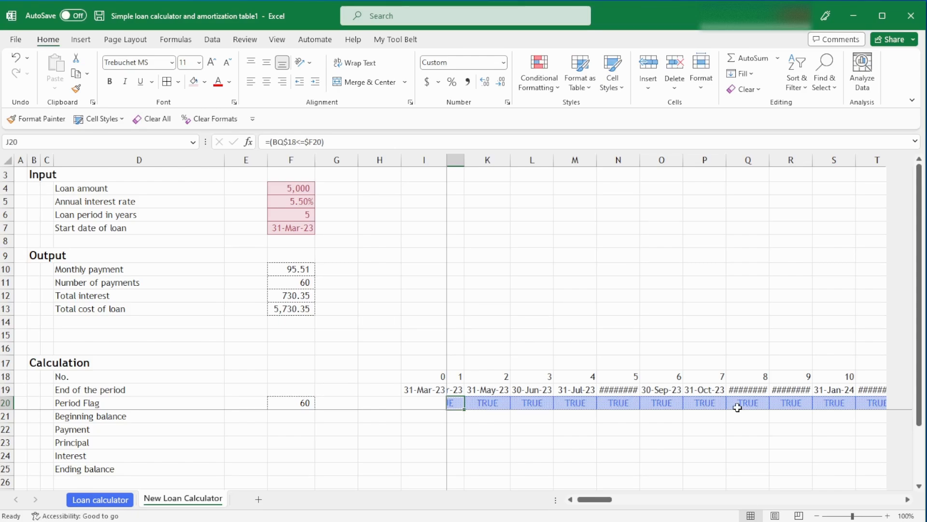
pyautogui.hotkey('ctrl', 'Left')
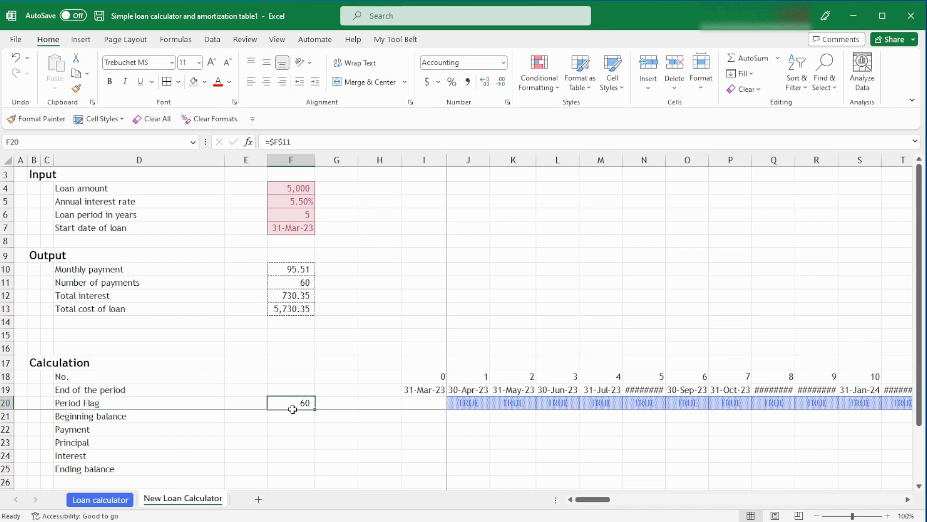
pyautogui.hotkey('ctrl', 'pageup')
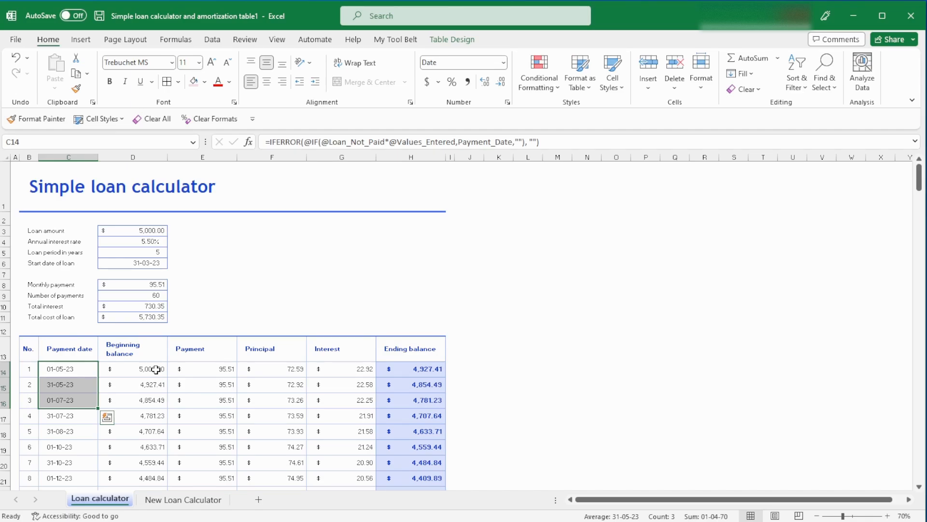
pyautogui.click(314, 385)
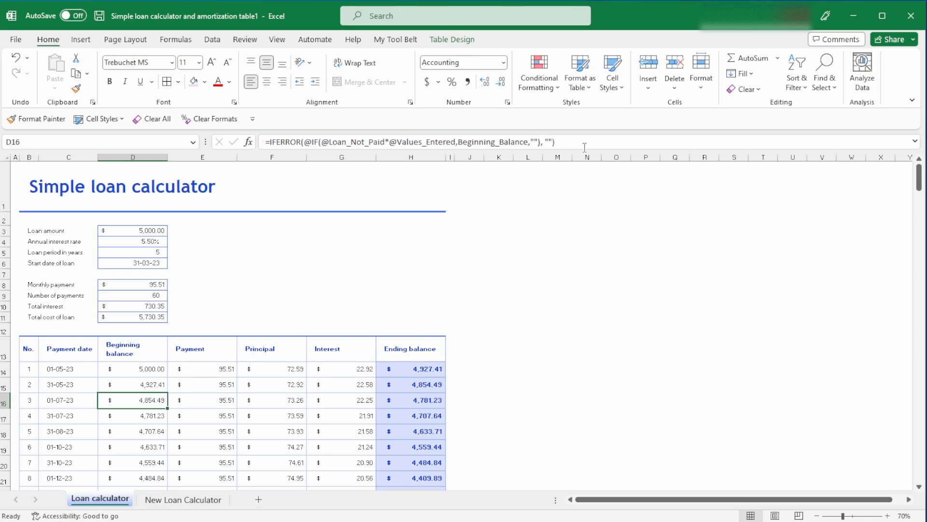
pyautogui.click(459, 142)
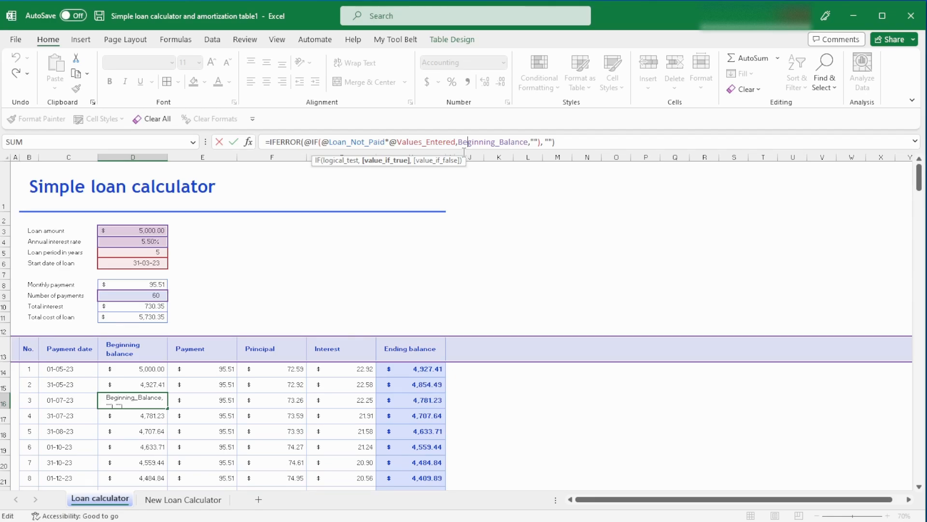
pyautogui.click(616, 252)
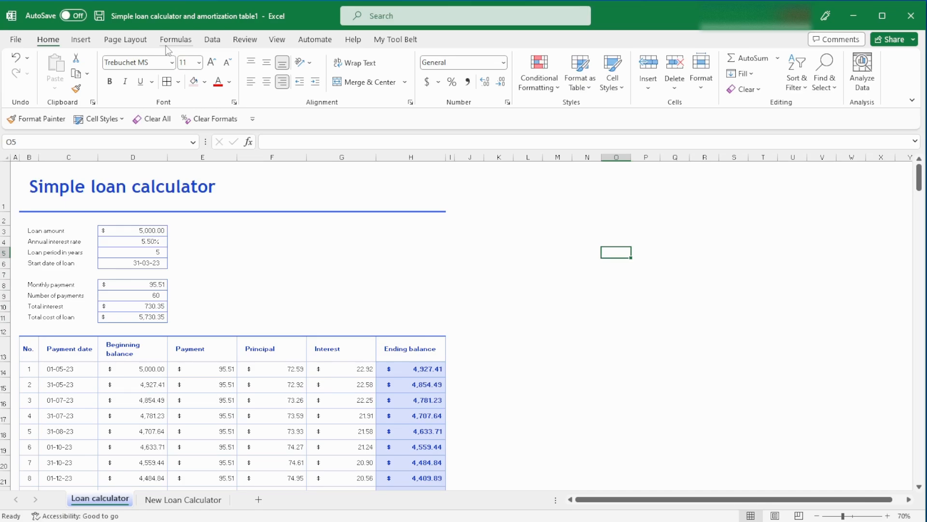
pyautogui.click(166, 46)
pyautogui.click(362, 72)
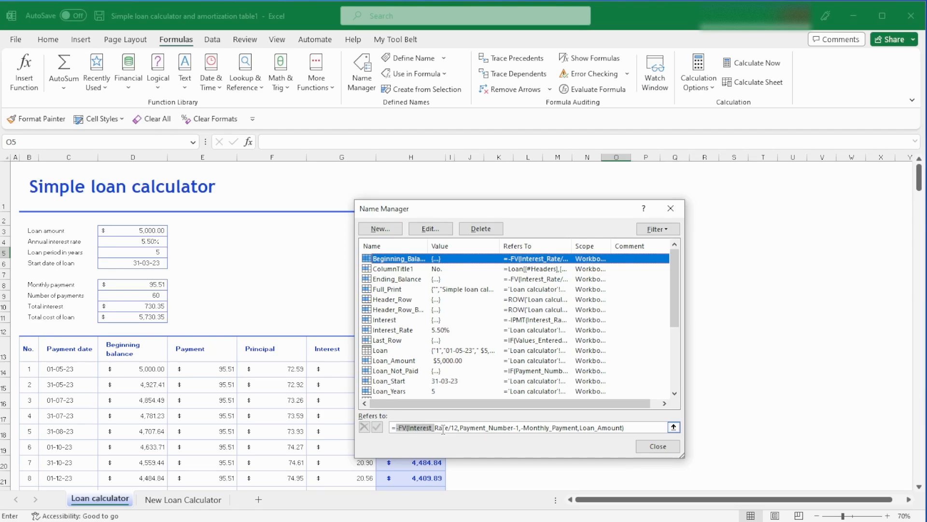
pyautogui.press('Escape')
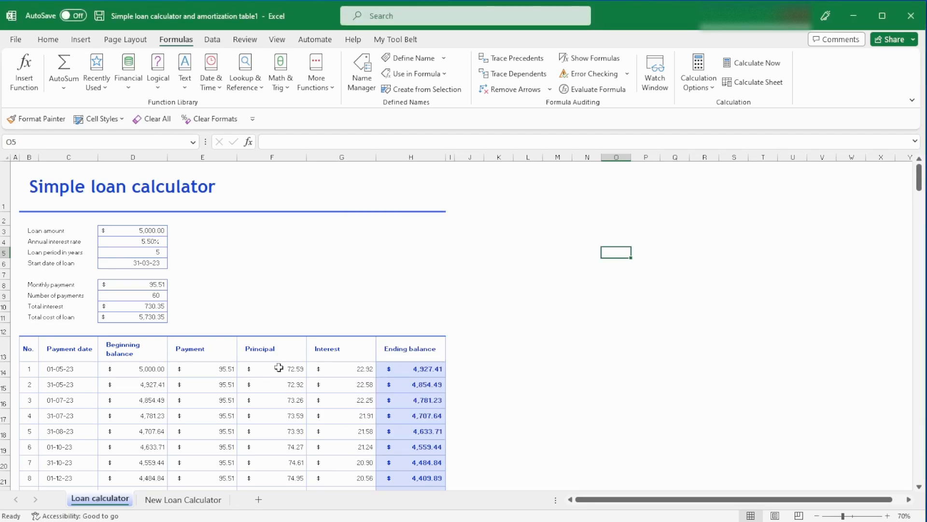
# Examine how the template's payment splits into principal and interest, and how each ending balance carries into the following beginning balance
pyautogui.moveTo(279, 368); pyautogui.dragTo(356, 372)
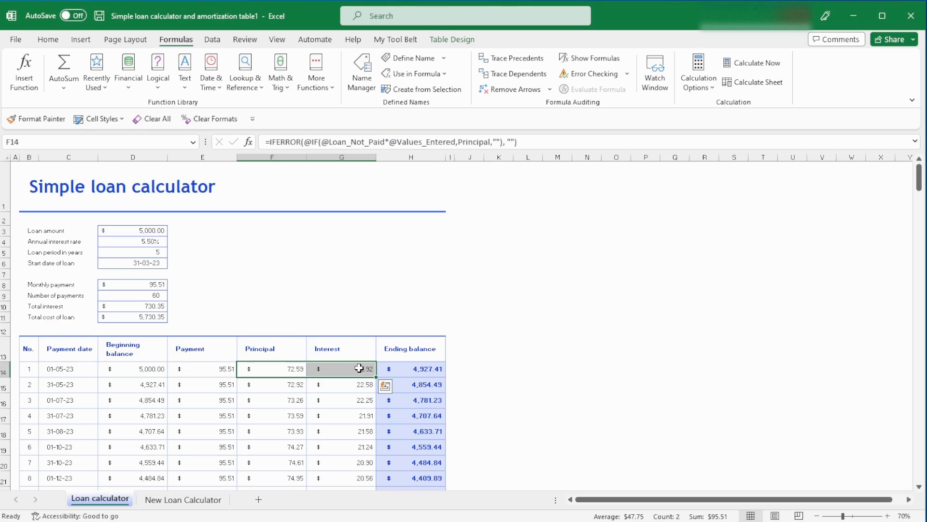
pyautogui.click(235, 386)
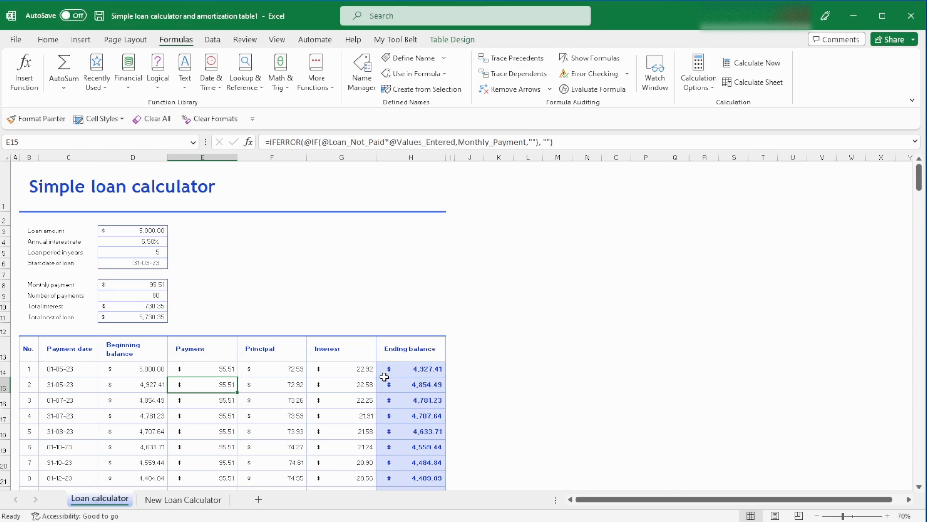
pyautogui.click(133, 399)
pyautogui.keyDown('ctrl'); pyautogui.click(385, 384); pyautogui.keyUp('ctrl')
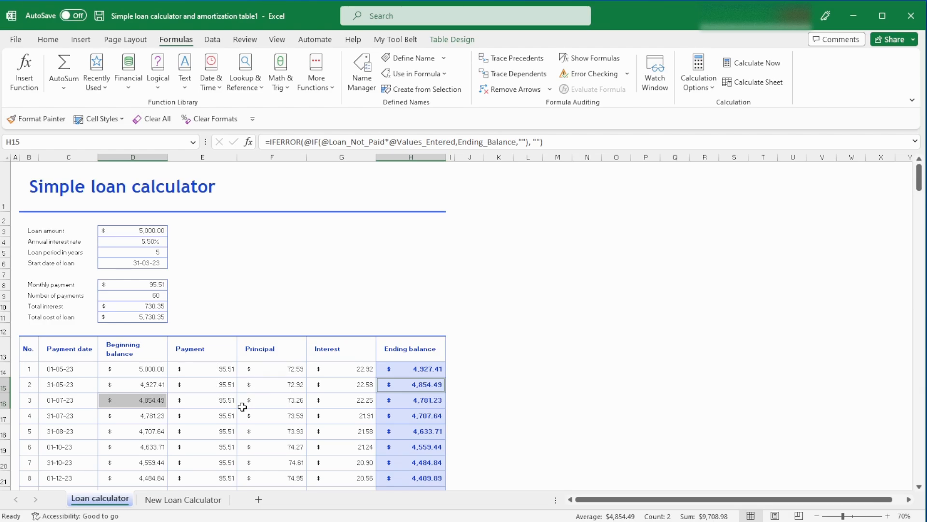
pyautogui.click(119, 388)
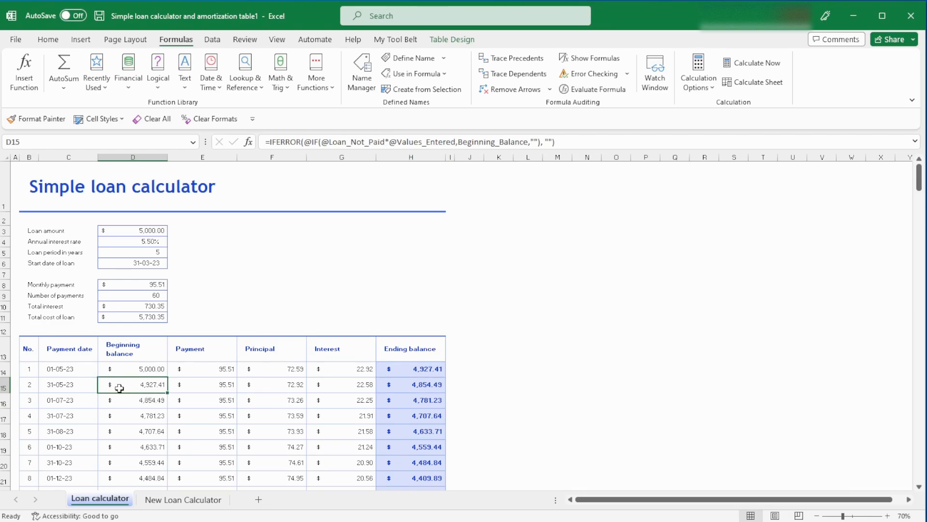
pyautogui.click(271, 363)
pyautogui.keyDown('ctrl'); pyautogui.click(340, 369); pyautogui.keyUp('ctrl')
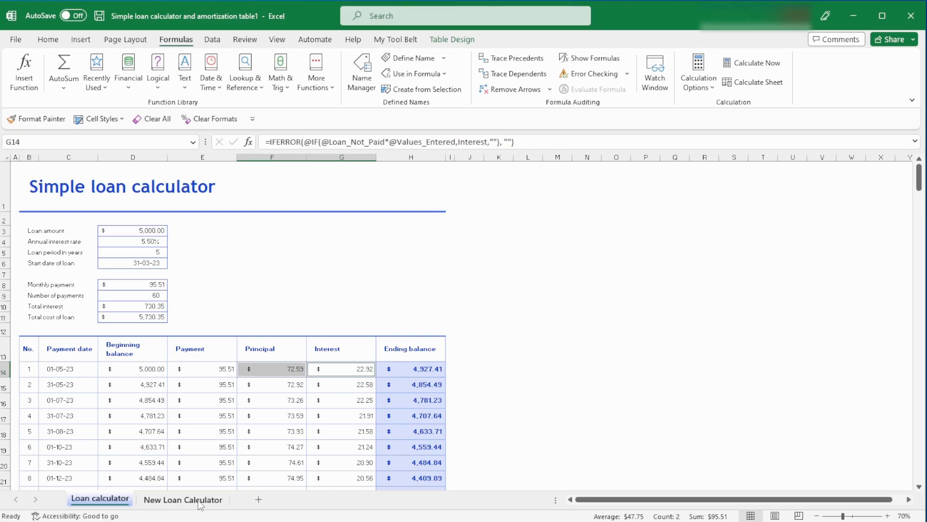
# On the New Loan Calculator sheet, delete blank rows 14 and 15 and link period 0's ending balance in I23 to $F$4
pyautogui.click(198, 500)
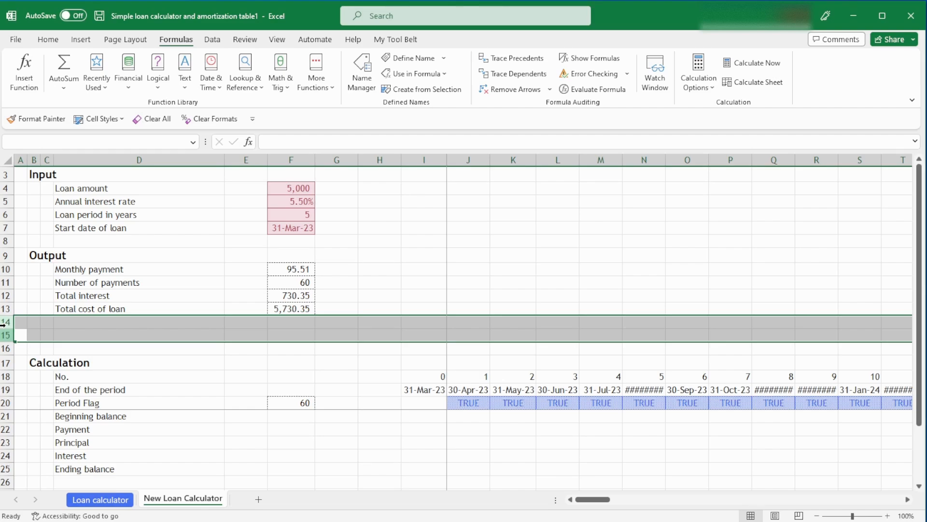
pyautogui.hotkey('ctrl', 'z')
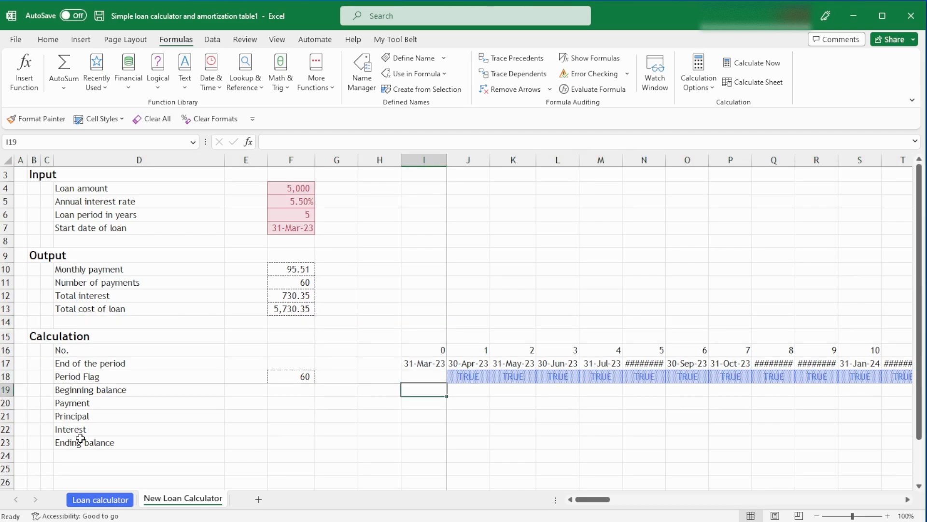
pyautogui.click(423, 442)
pyautogui.write('=')
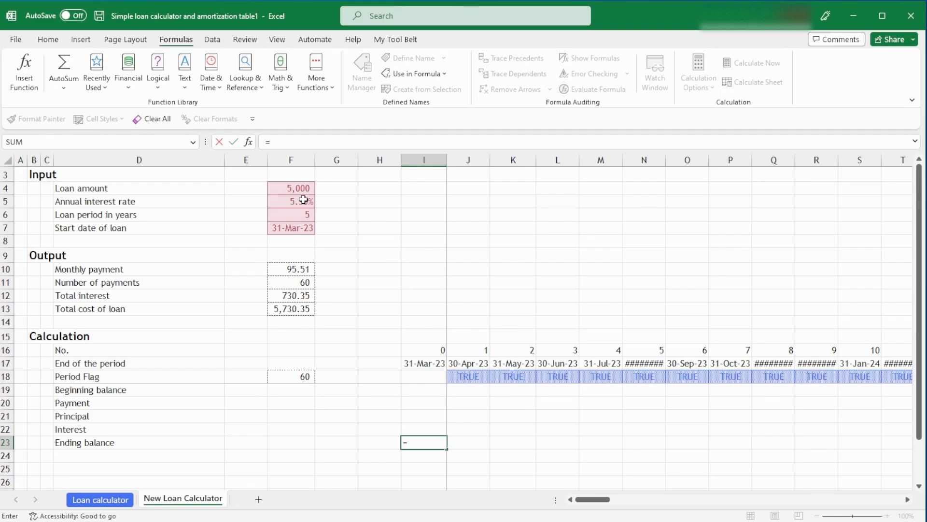
pyautogui.click(300, 189)
pyautogui.press('F4')
pyautogui.hotkey('ctrl', 'Return')
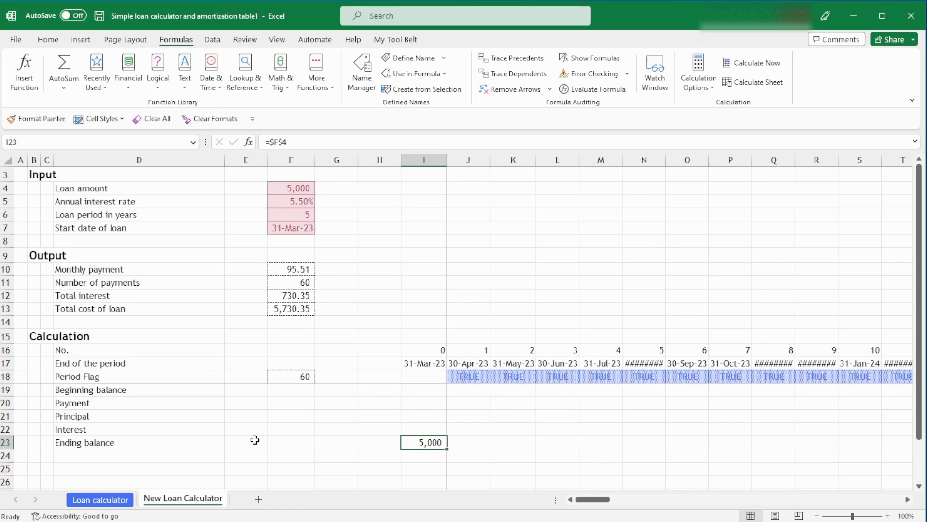
# Indent the Payment, Principal and Interest labels in the Calculation section
pyautogui.moveTo(96, 402); pyautogui.dragTo(96, 429)
pyautogui.click(47, 39)
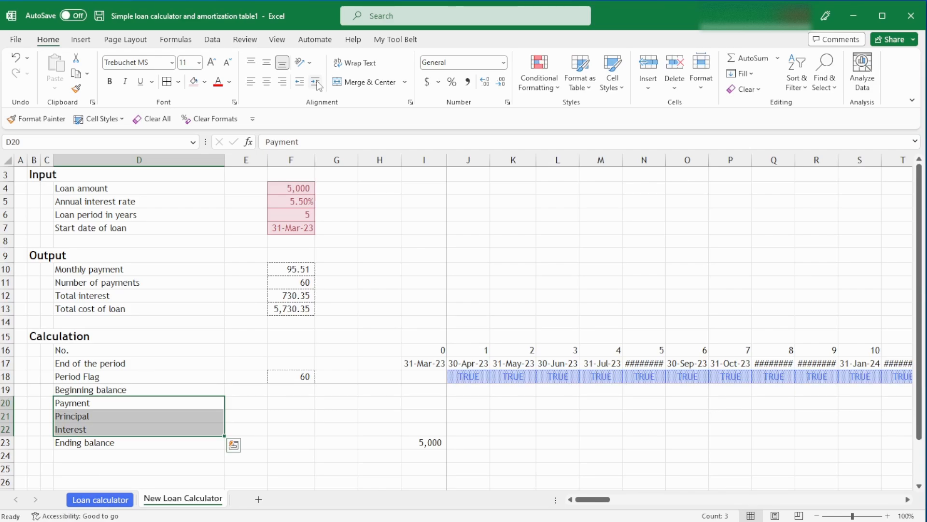
pyautogui.click(318, 86)
# Link the first period's beginning balance in J19 to the previous period's ending balance in I23
pyautogui.click(477, 388)
pyautogui.write('=')
pyautogui.press('Down')
pyautogui.press('Down')
pyautogui.press('Left')
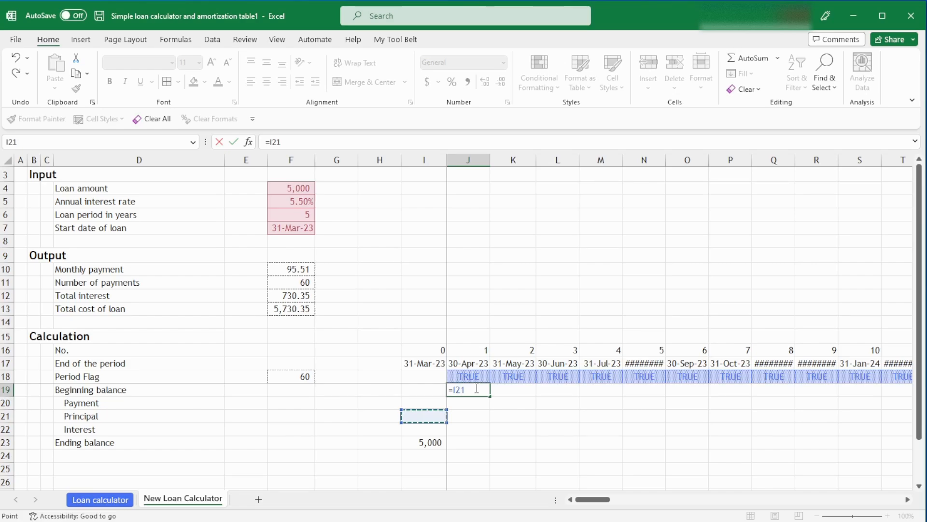
pyautogui.press('Return')
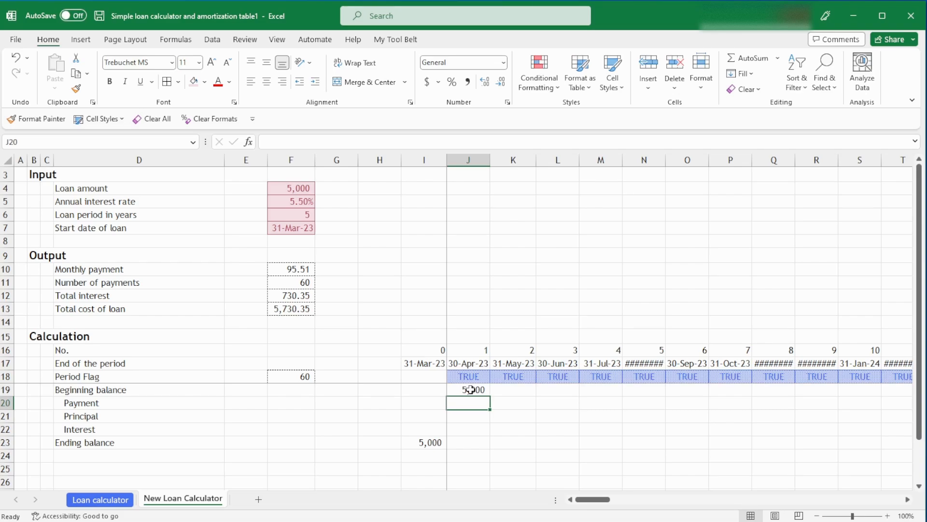
# Calculate the monthly interest rate in F22 of the Interest row as =$F$5/12
pyautogui.press('Down')
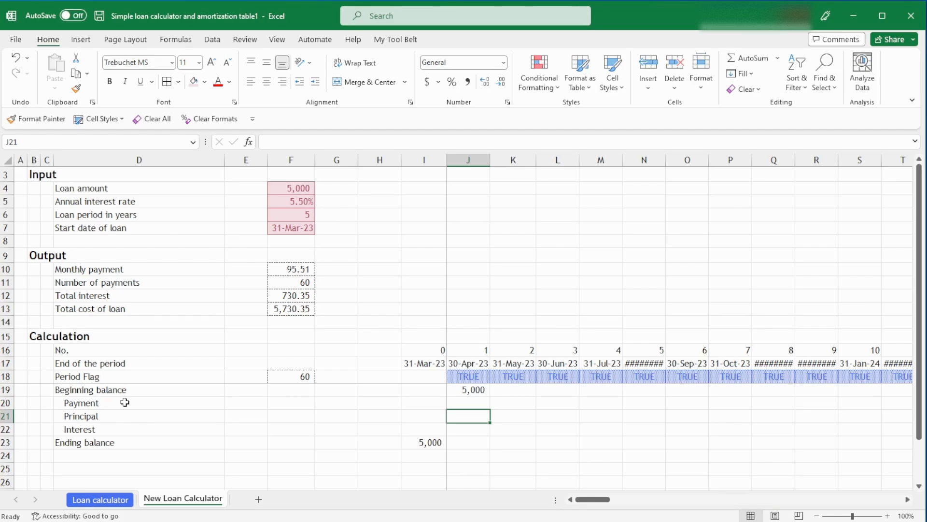
pyautogui.click(5, 429)
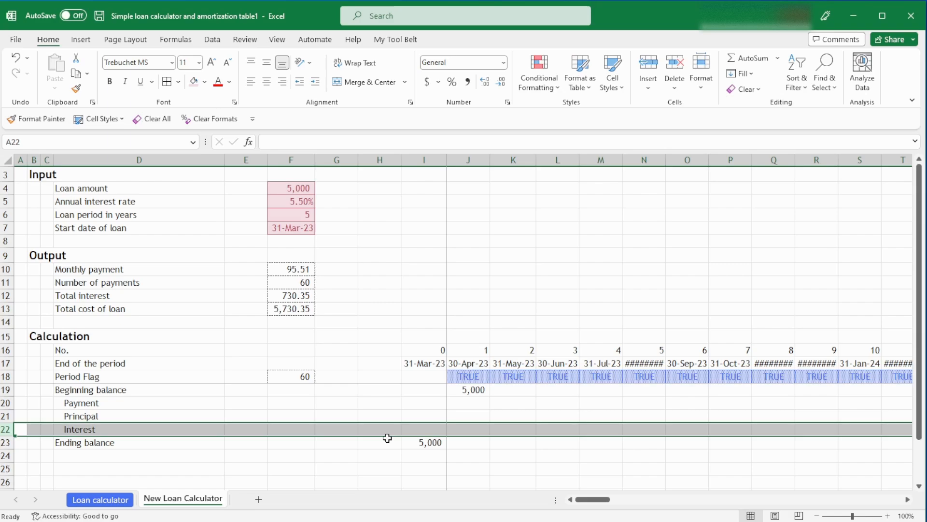
pyautogui.click(467, 430)
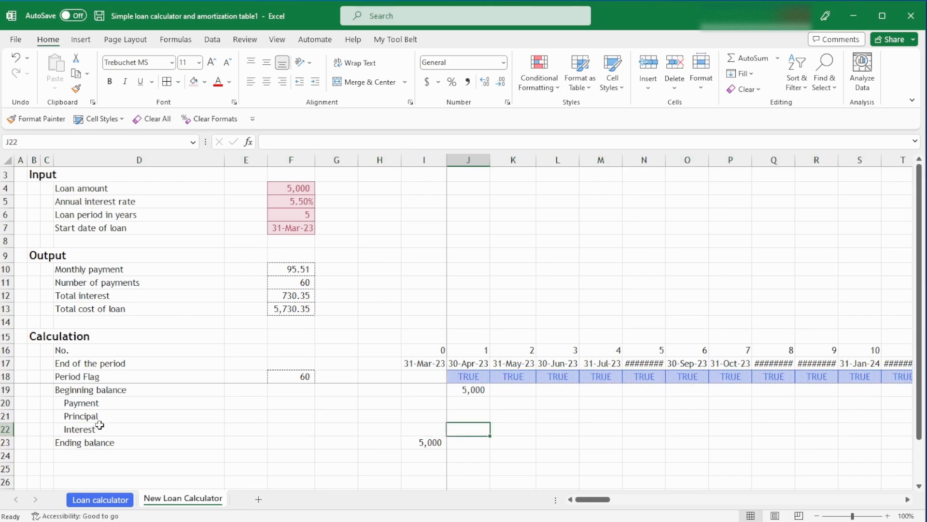
pyautogui.click(295, 202)
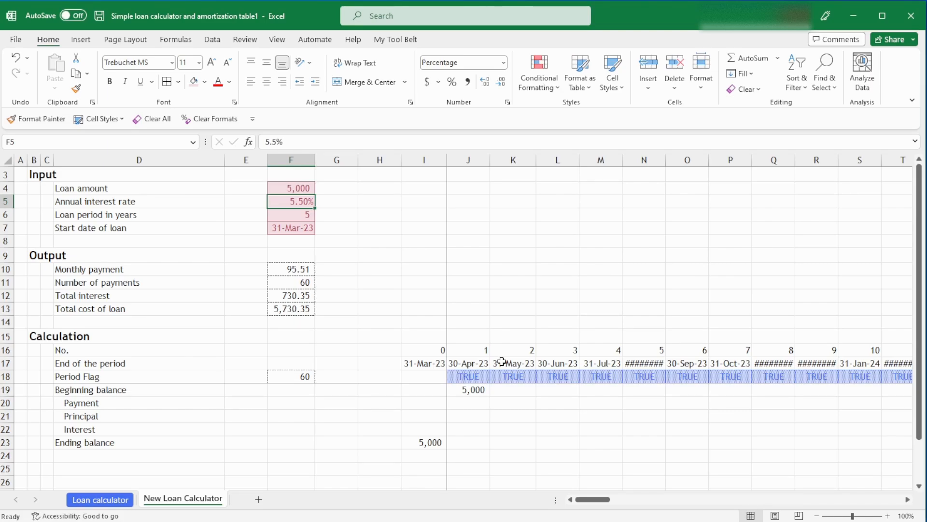
pyautogui.click(291, 429)
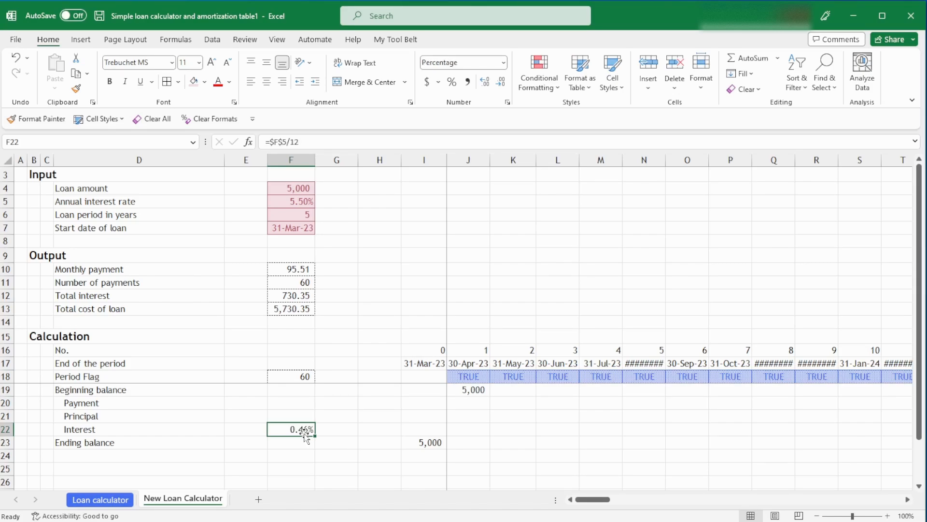
pyautogui.click(265, 430)
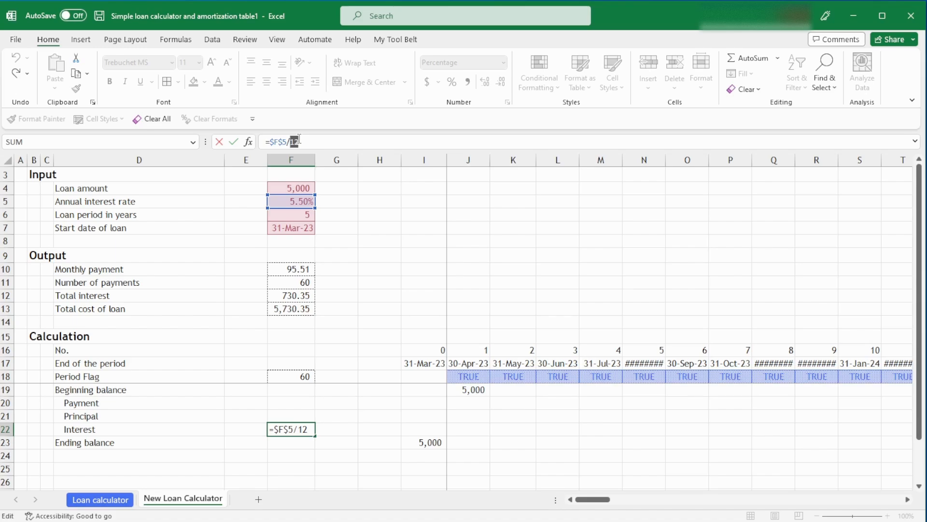
pyautogui.hotkey('ctrl', 'Return')
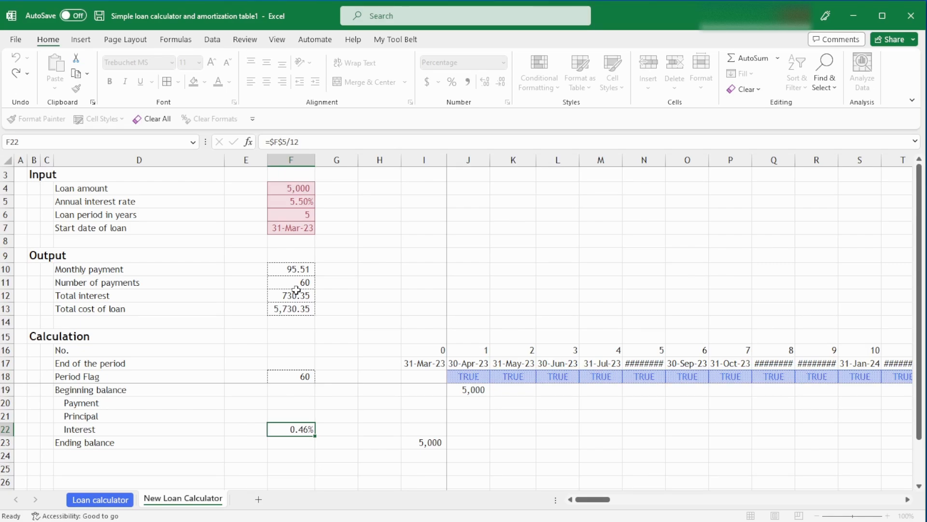
# Add a Months in year input of 12 with the unit Cte in row 8, and use $F$8 as the divisor in F22
pyautogui.write('Months in year')
pyautogui.press('Tab')
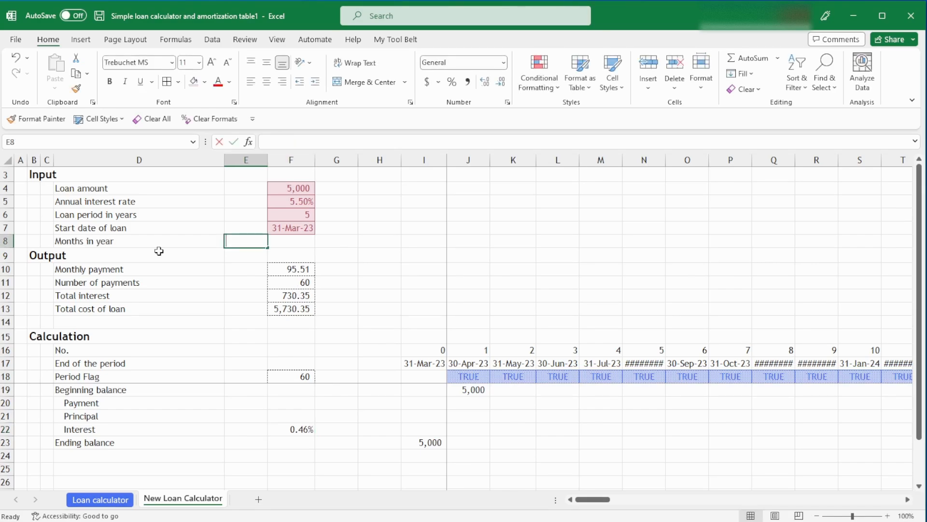
pyautogui.write('Cte')
pyautogui.press('Tab')
pyautogui.write('12')
pyautogui.press('Up')
pyautogui.press('Up')
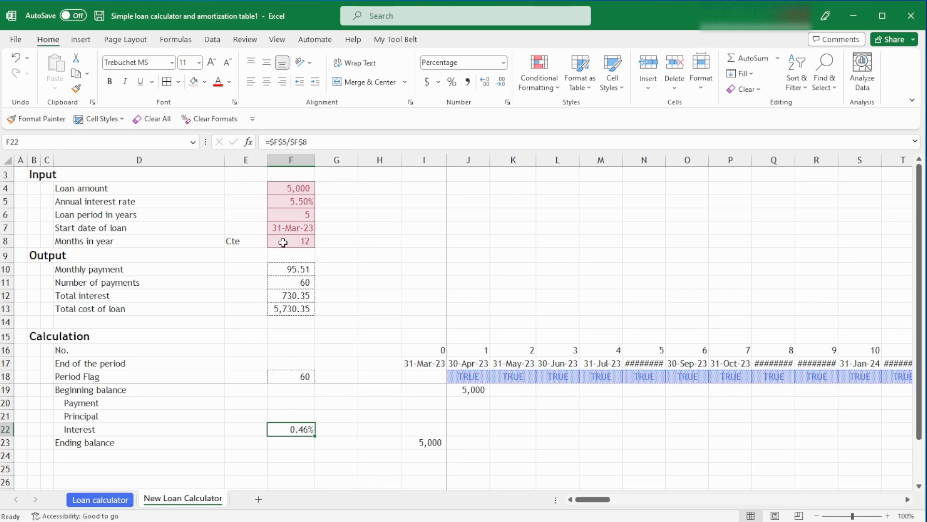
# Label the monthly rate's unit in E22 as % p.m
pyautogui.click(255, 428)
pyautogui.write('%')
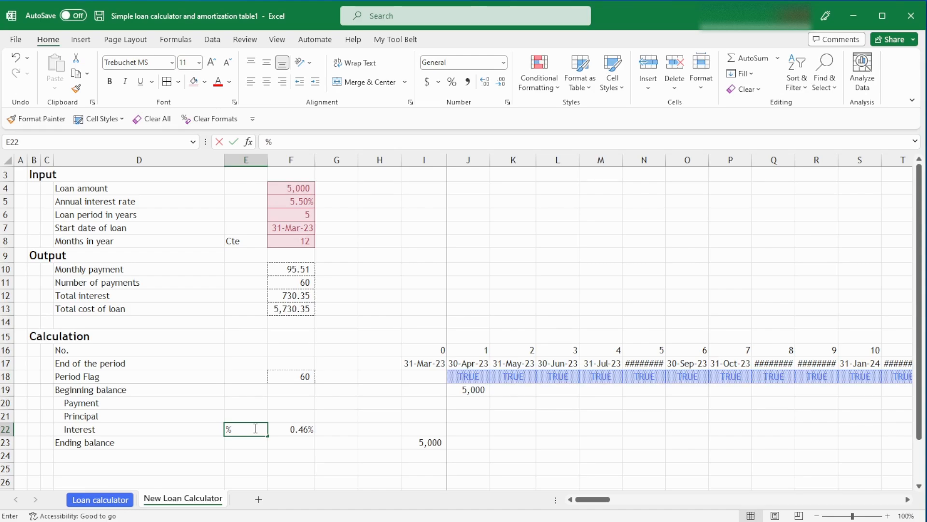
pyautogui.press('BackSpace')
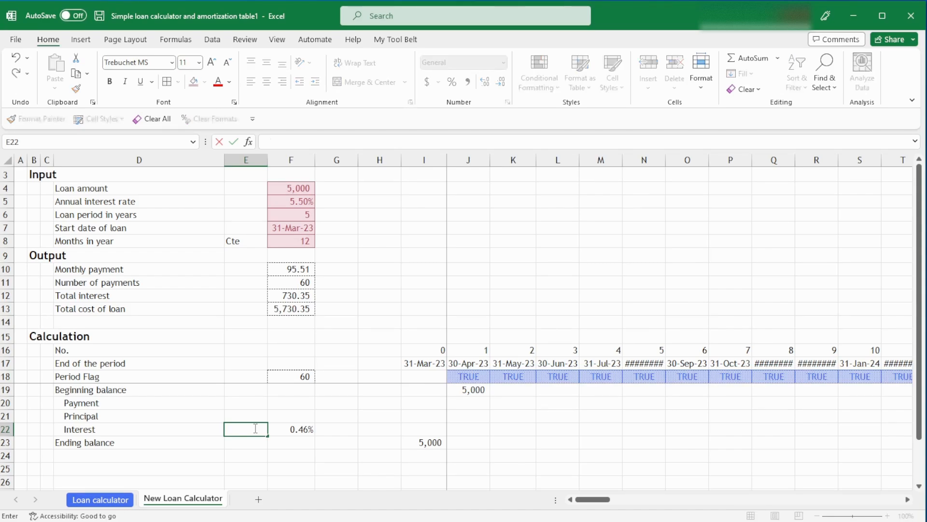
pyautogui.write('%')
pyautogui.write('p.m.')
pyautogui.press('Return')
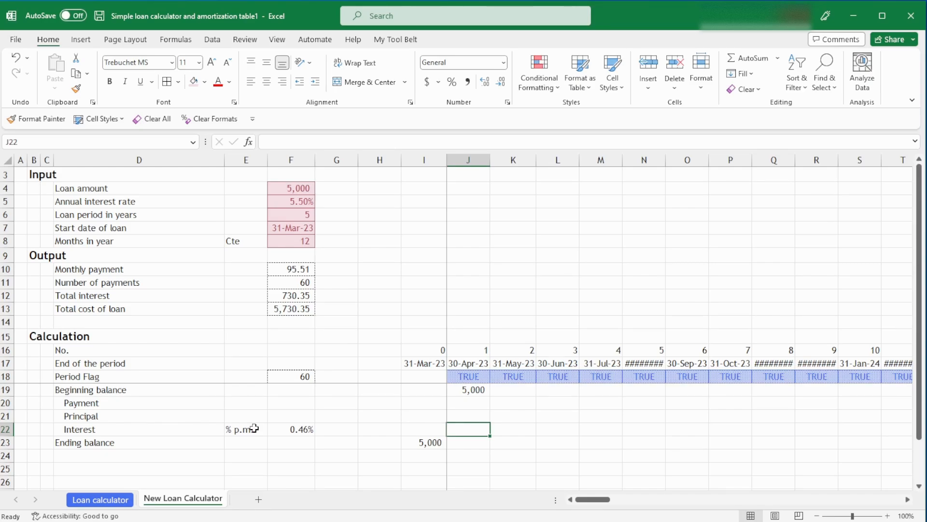
# Calculate the first period's interest in J22 as J$19 times the monthly rate in F22, and compare it with the template's interest
pyautogui.write('=J$19')
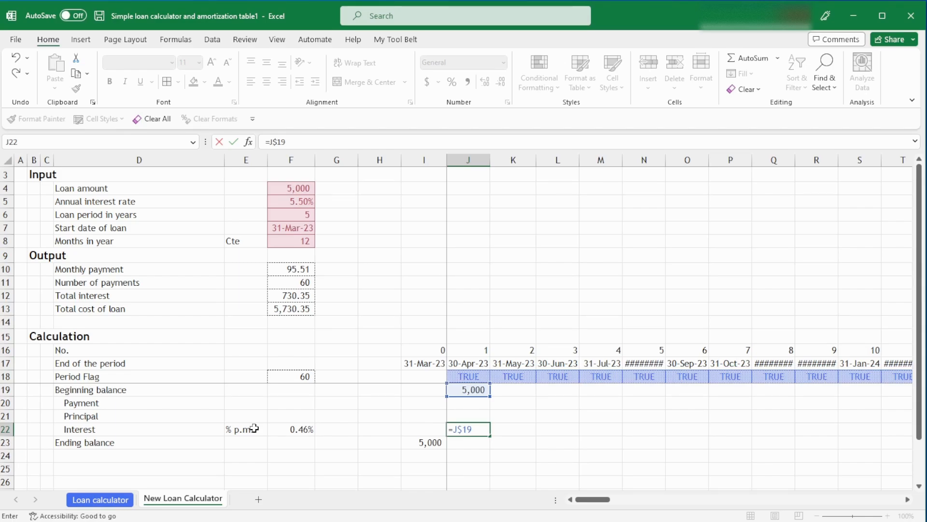
pyautogui.press('Return')
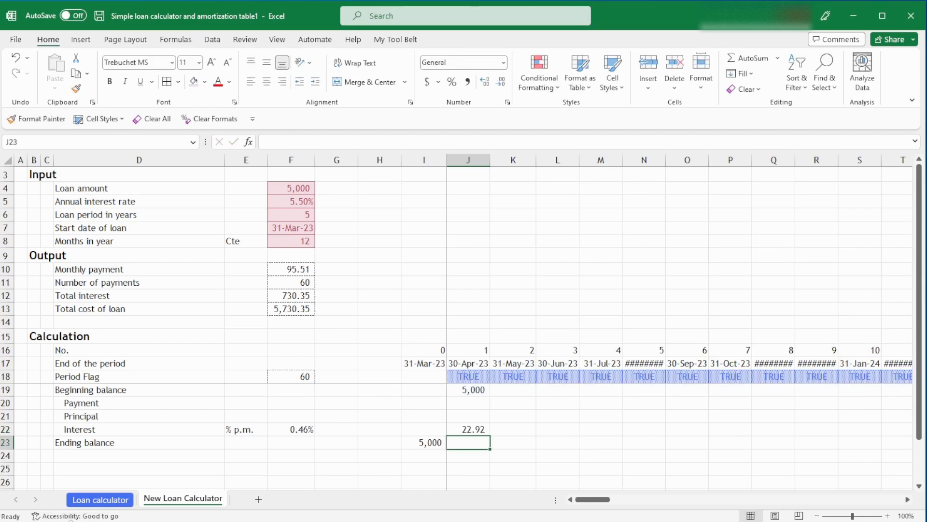
pyautogui.hotkey('ctrl', 'pageup')
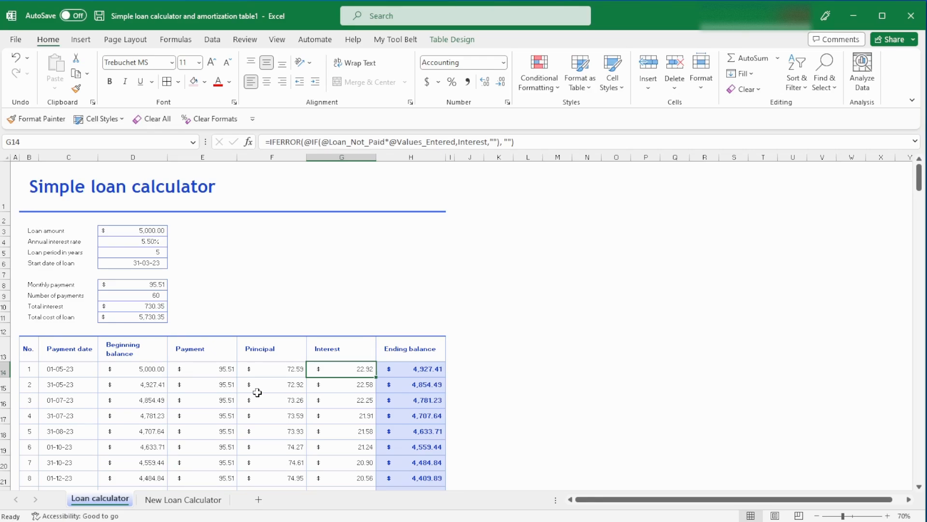
# Try to calculate the first period's payment in J20 of the new sheet with =PMT($F$22,$F$18,F4), and clear the cell
pyautogui.press('Left')
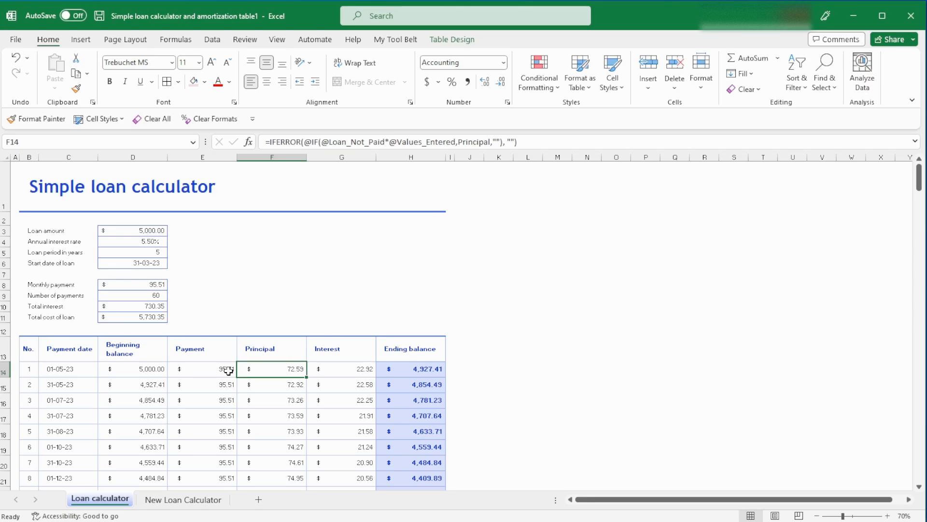
pyautogui.hotkey('ctrl', 'pagedown')
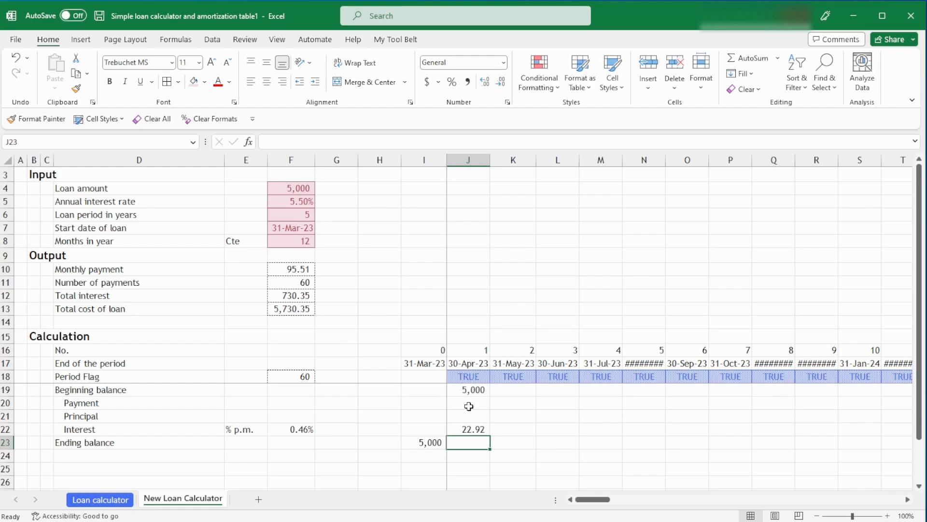
pyautogui.click(469, 406)
pyautogui.write('=pmt')
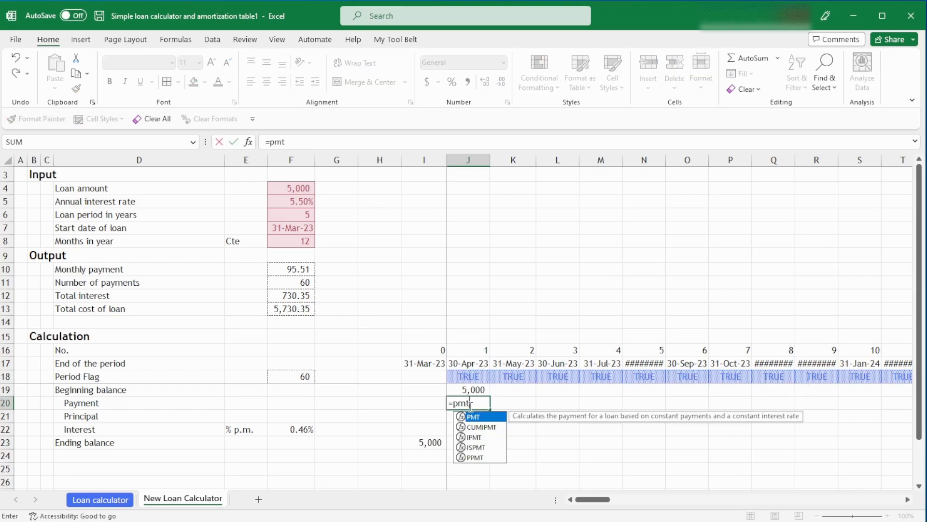
pyautogui.press('Tab')
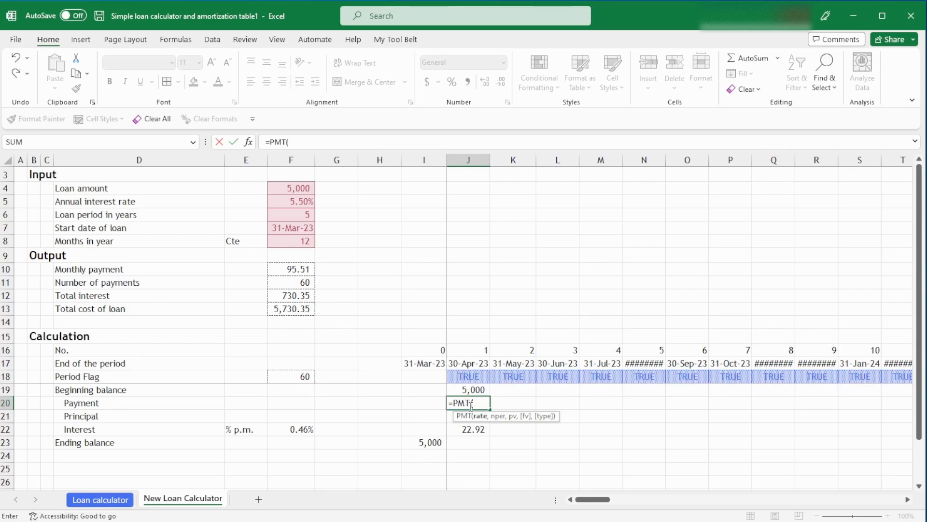
pyautogui.click(291, 428)
pyautogui.press('F4')
pyautogui.write(',')
pyautogui.click(300, 375)
pyautogui.press('F4')
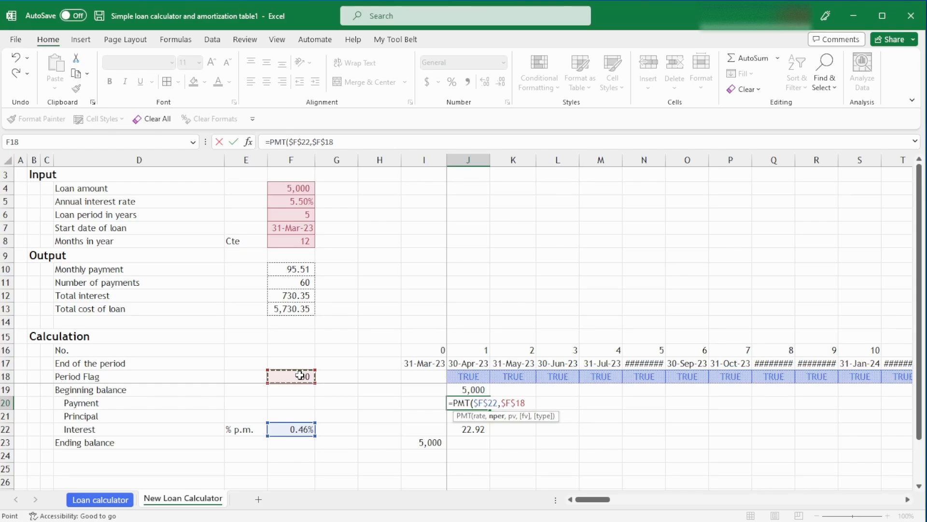
pyautogui.write(',')
pyautogui.click(289, 188)
pyautogui.hotkey('ctrl', 'Return')
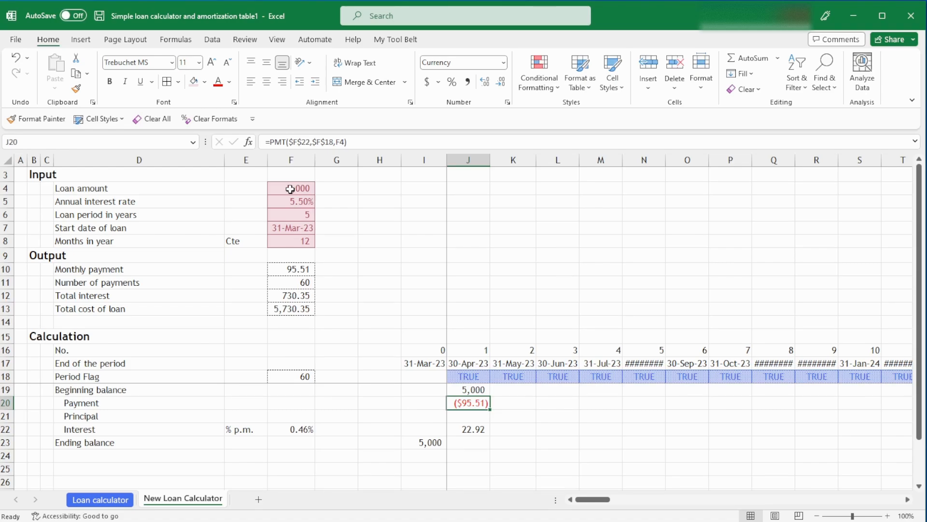
pyautogui.press('Delete')
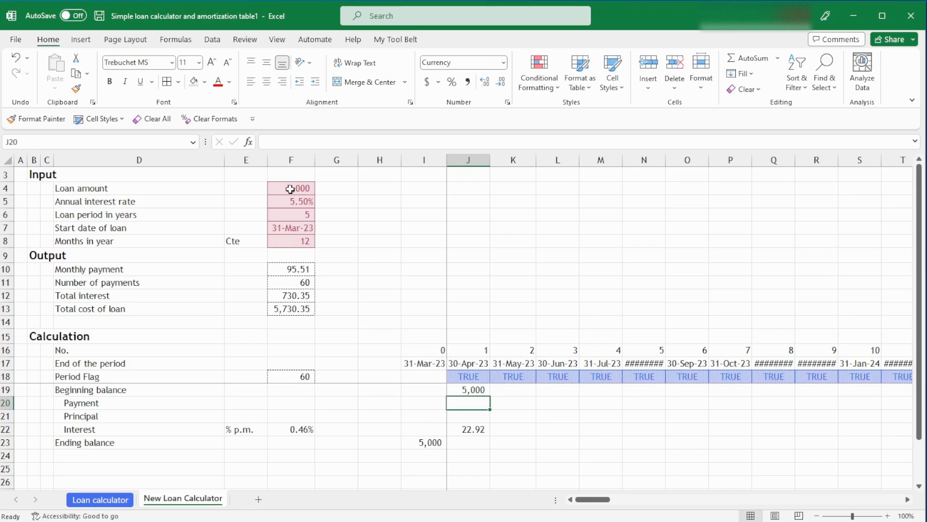
# Calculate the first period's principal in J21 as =PPMT($F$22,J$16,$F18,$I$23)*-1, in the same number format as the interest
pyautogui.press('Down')
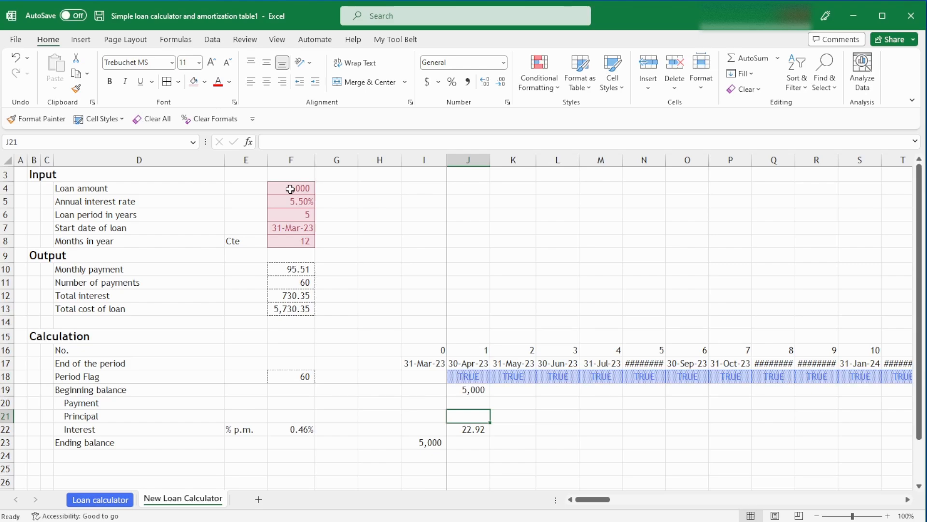
pyautogui.hotkey('ctrl', 'pageup')
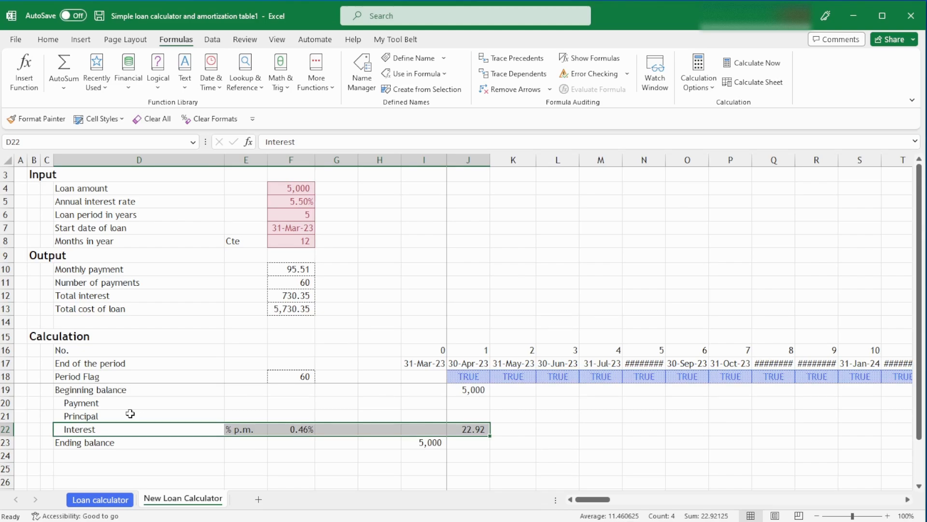
pyautogui.click(297, 429)
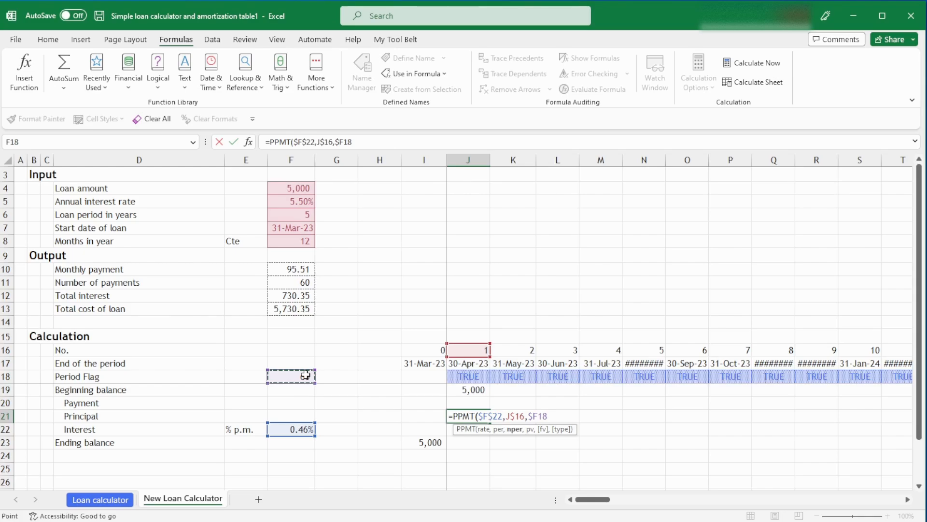
pyautogui.write(',')
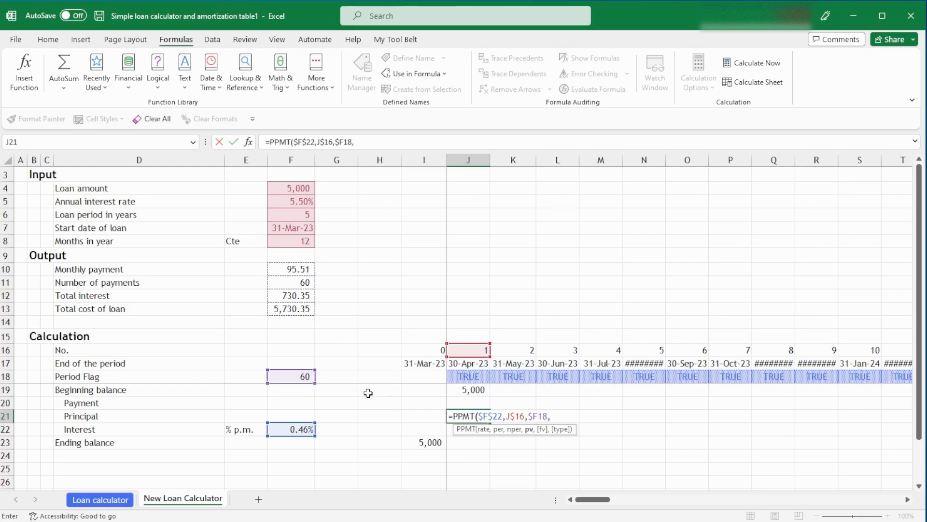
pyautogui.click(422, 445)
pyautogui.press('F4')
pyautogui.hotkey('ctrl', 'Return')
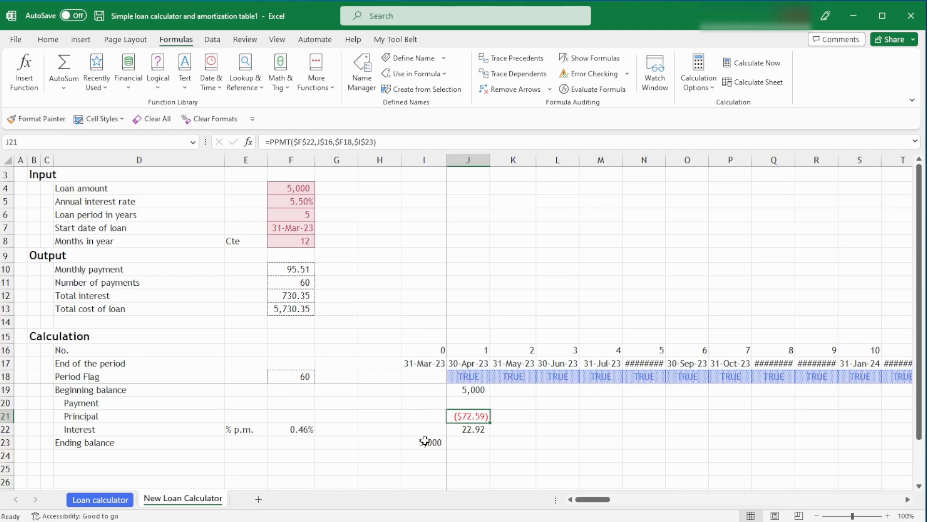
pyautogui.hotkey('ctrl', 'alt', 'v')
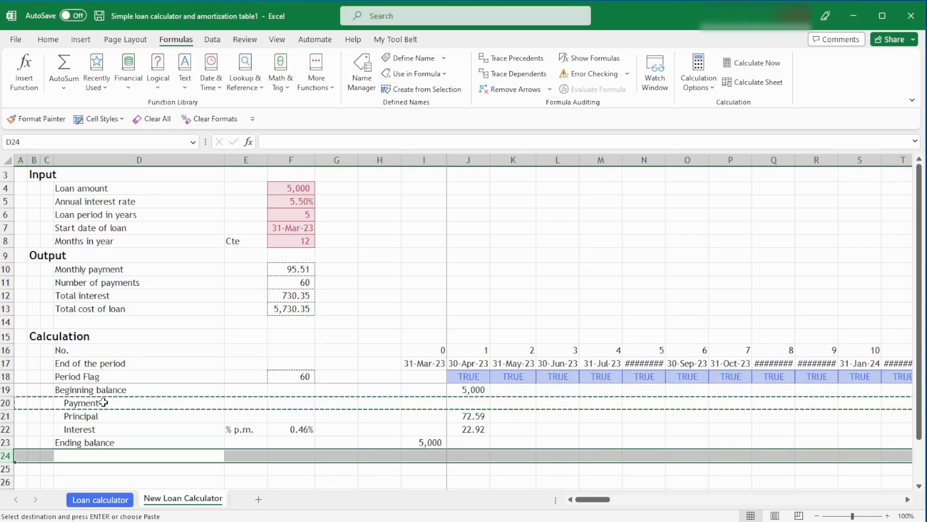
# Move the Payment row below Ending balance and calculate the first period's payment there
pyautogui.press('Return')
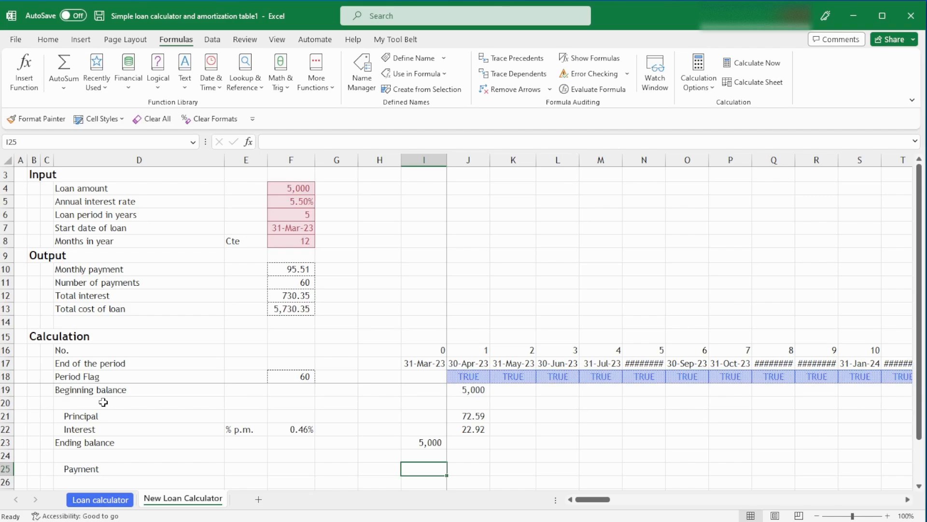
pyautogui.press('Right')
pyautogui.write('=')
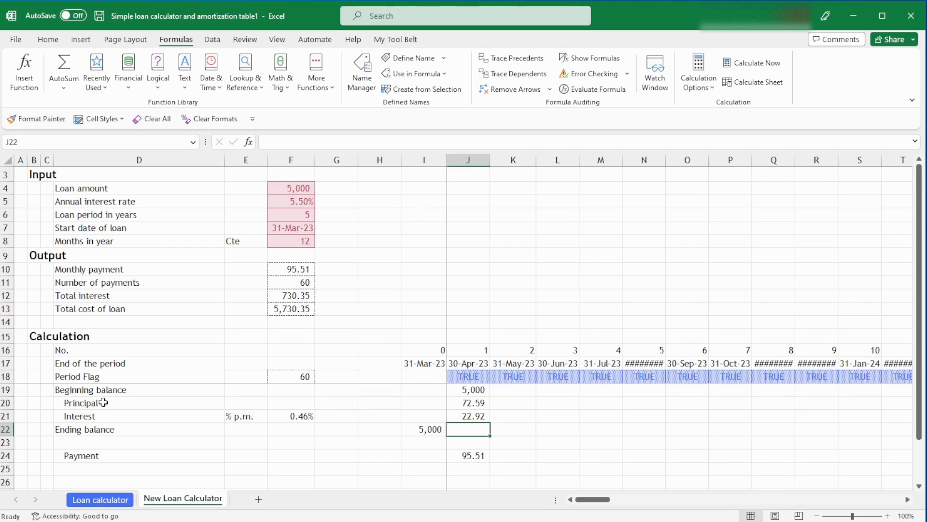
# Calculate the ending balance in row 22 as beginning balance minus principal, widen column J, and extend the schedule past period 60
pyautogui.moveTo(488, 161); pyautogui.dragTo(488, 161)
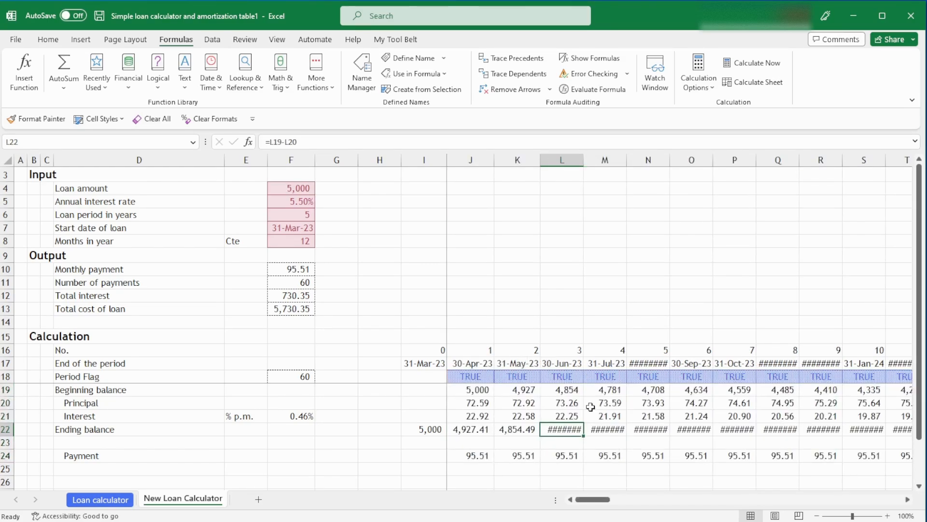
pyautogui.hotkey('ctrl', 'shift', 'Right')
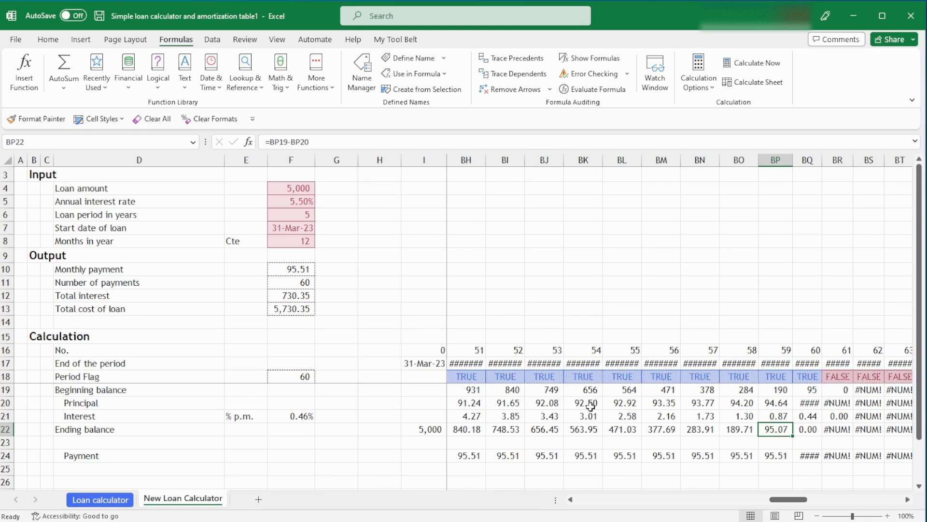
pyautogui.press('Right')
pyautogui.press('Right')
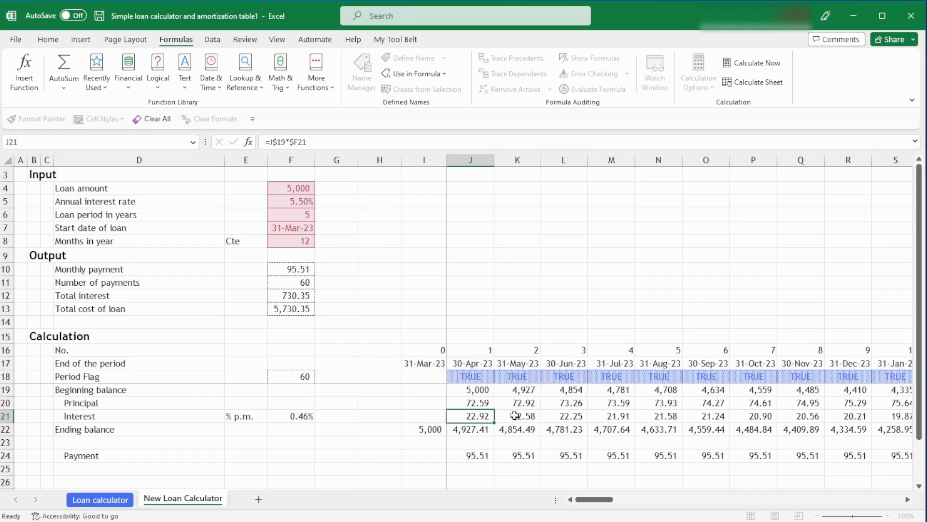
# Inspect the principal formula for period 3 in L20
pyautogui.doubleClick(570, 405)
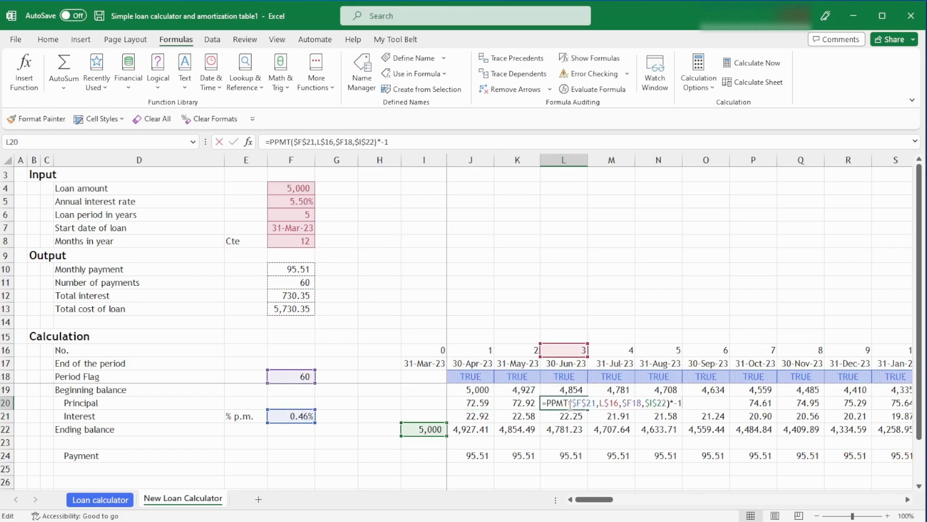
pyautogui.press('Return')
pyautogui.press('Return')
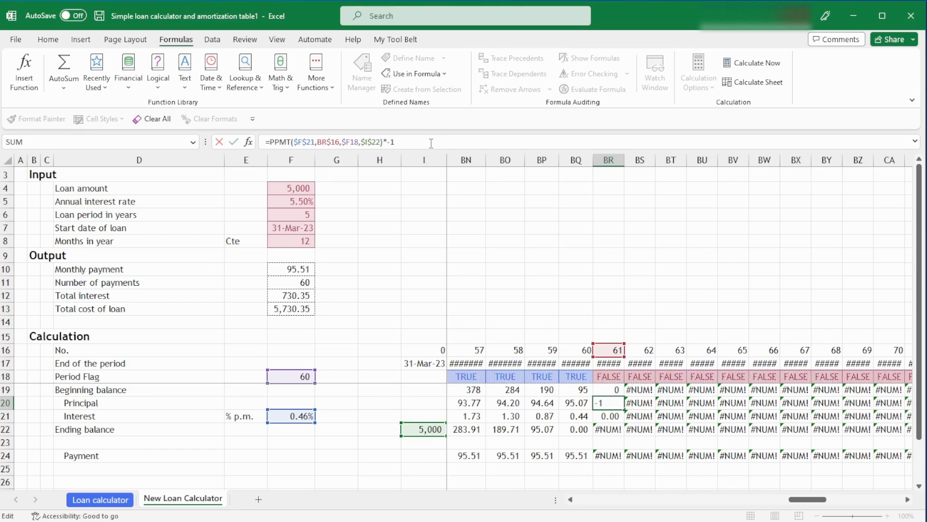
pyautogui.write('*')
pyautogui.click(611, 378)
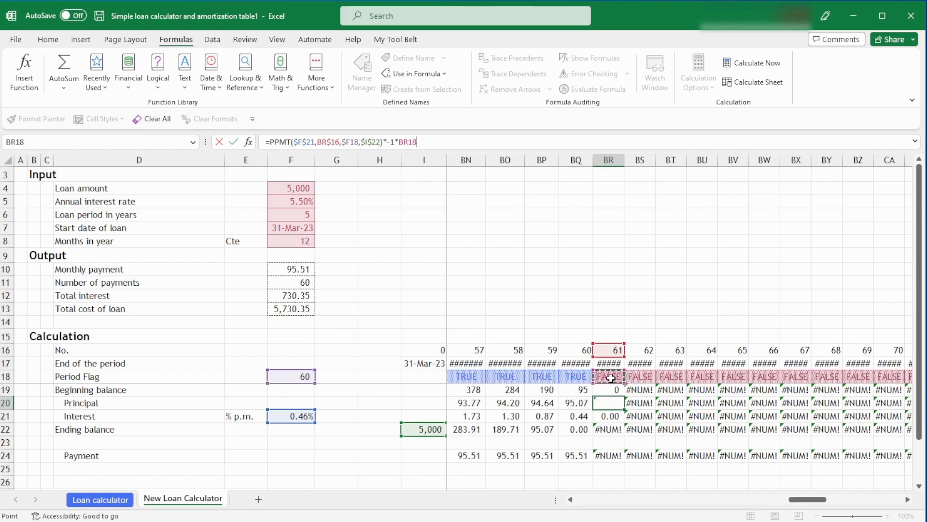
pyautogui.press('BackSpace')
pyautogui.press('BackSpace')
pyautogui.press('BackSpace')
pyautogui.press('BackSpace')
pyautogui.press('BackSpace')
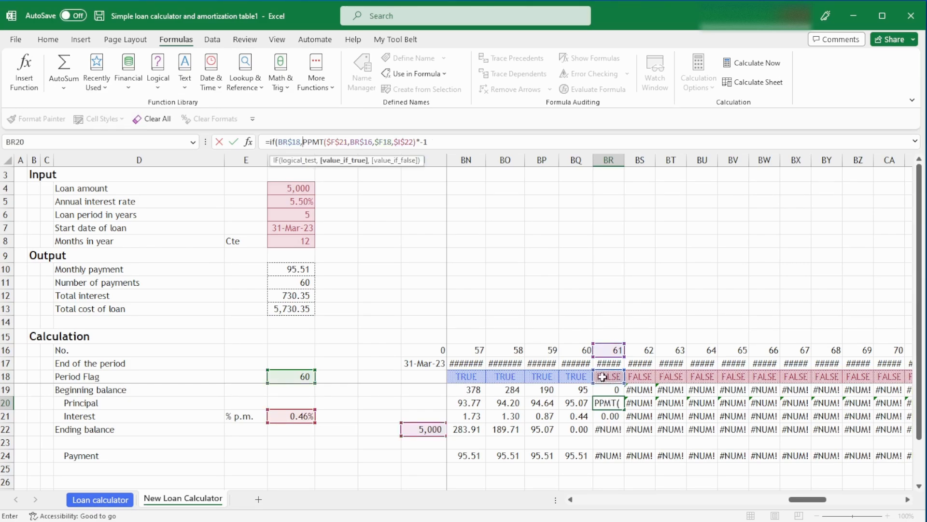
# Wrap the principal formula in BR20 in an IF that runs PPMT only when the period flag in BR$18 is TRUE
pyautogui.click(450, 138)
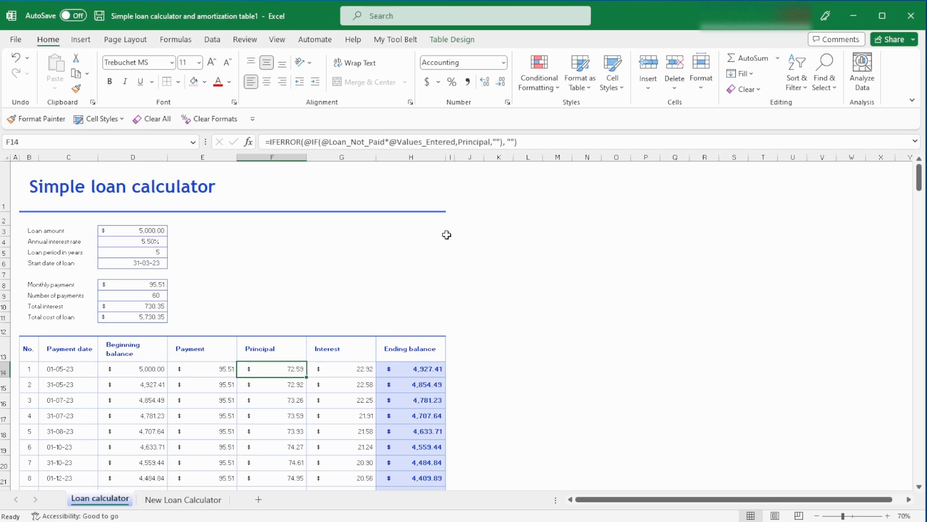
# Compare the periods after number 60 on the new sheet with the same rows of the template's schedule
pyautogui.hotkey('ctrl', 'pagedown')
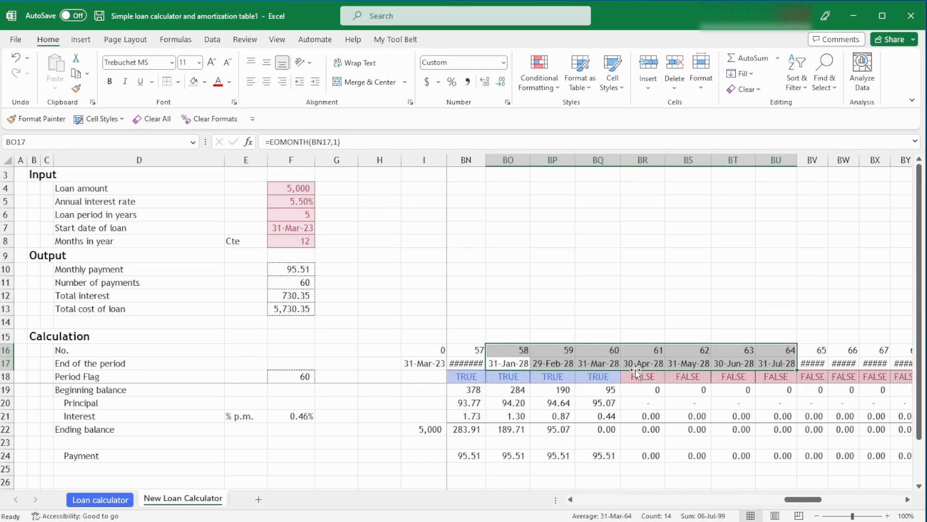
pyautogui.moveTo(639, 364); pyautogui.dragTo(843, 430)
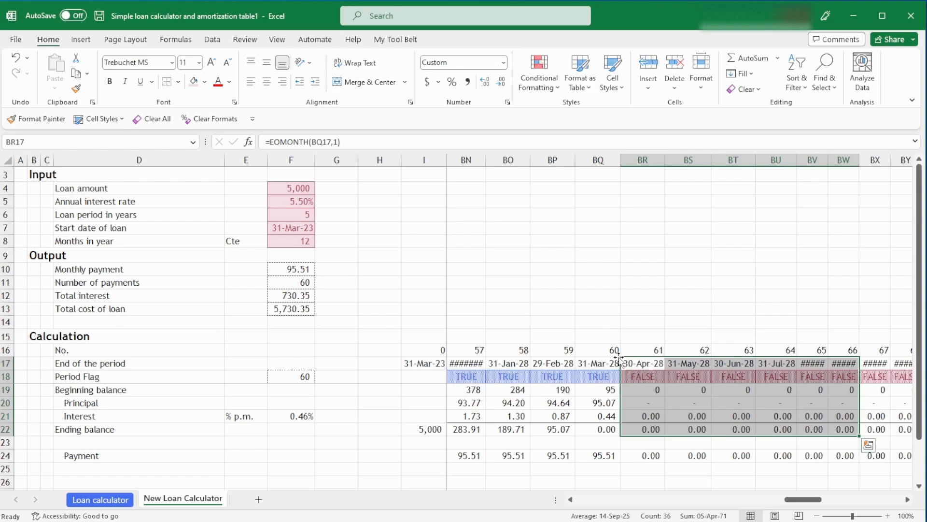
pyautogui.hotkey('ctrl', 'pageup')
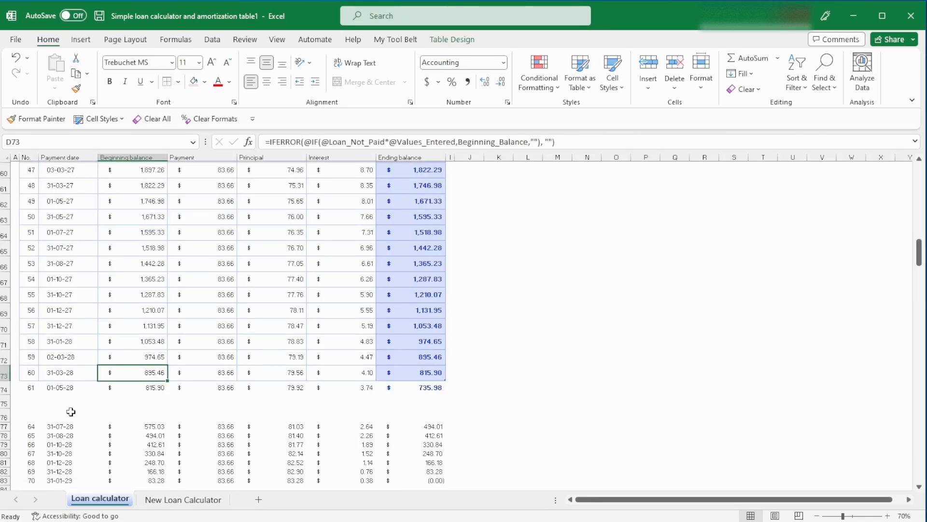
pyautogui.scroll(-1, 71, 411)
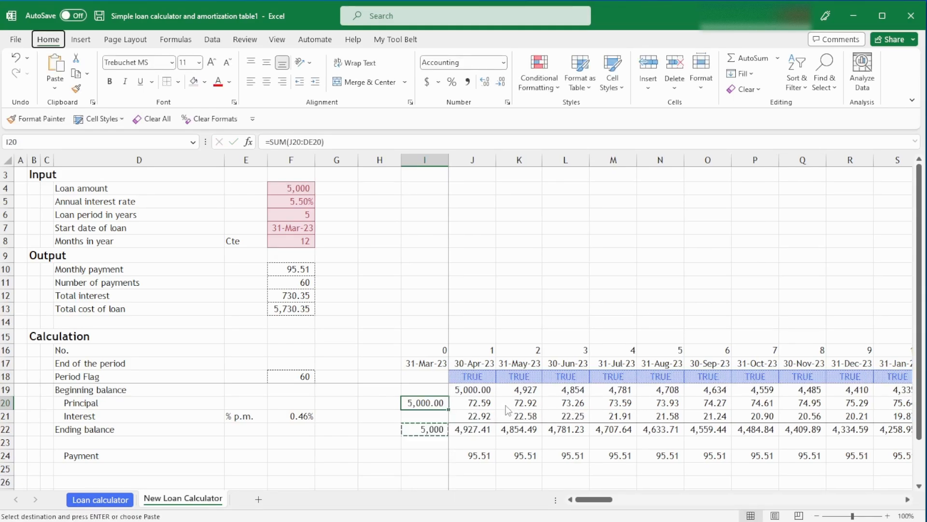
# Shade the principal and interest totals in I20 and I21 grey, and check the Total cost of loan in F13 and the monthly rate in F21
pyautogui.click(205, 82)
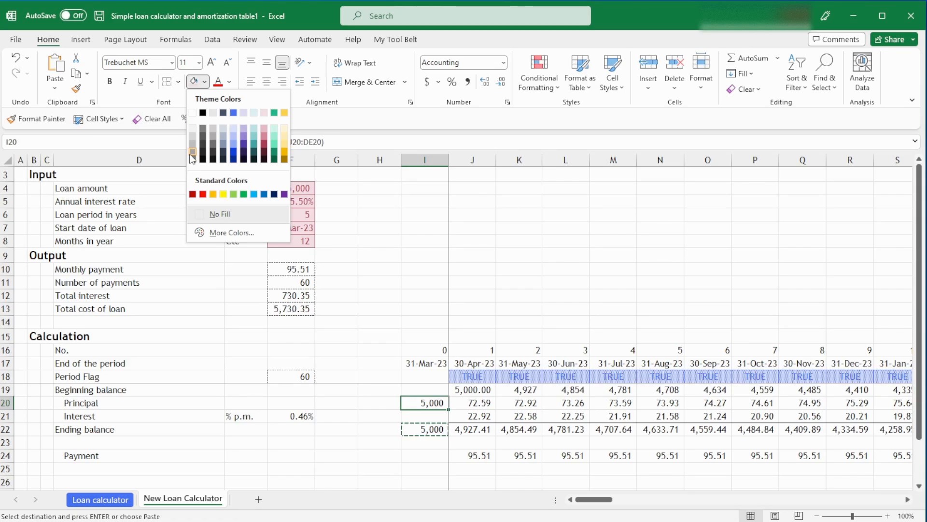
pyautogui.click(192, 153)
pyautogui.click(266, 309)
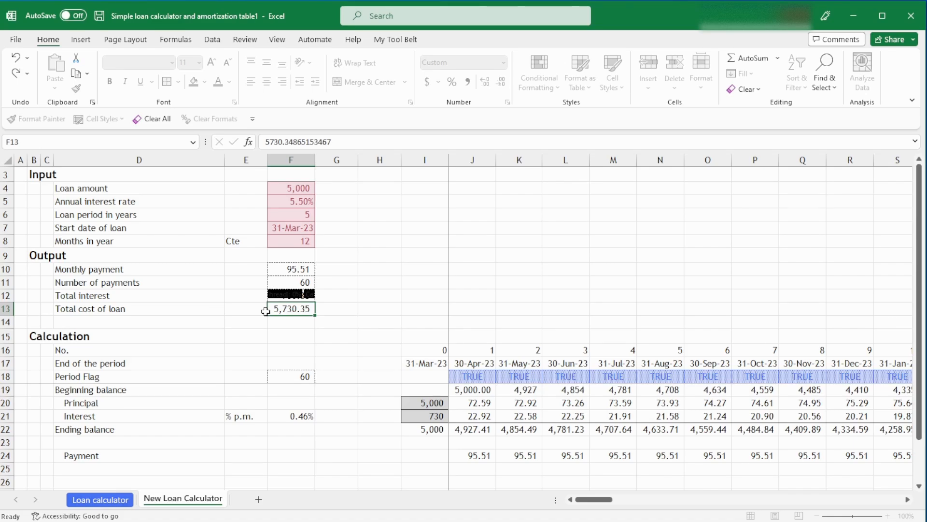
pyautogui.click(315, 423)
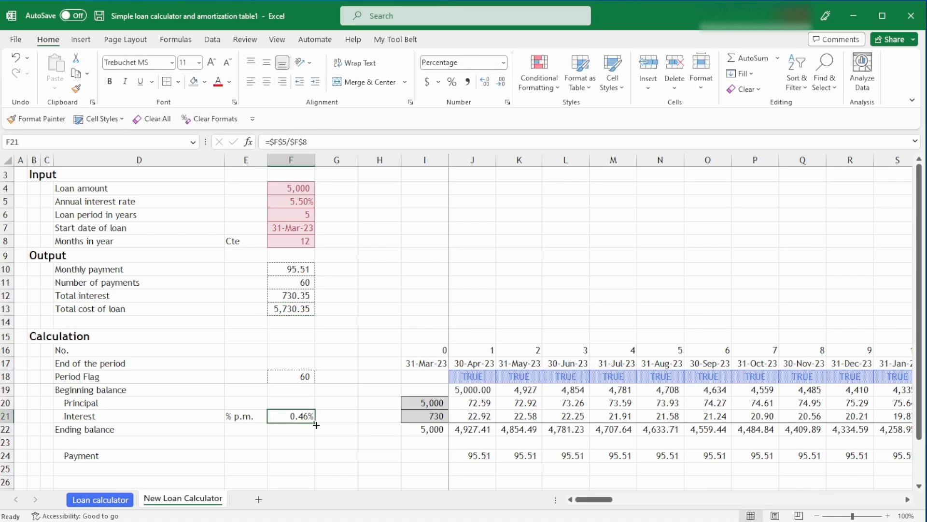